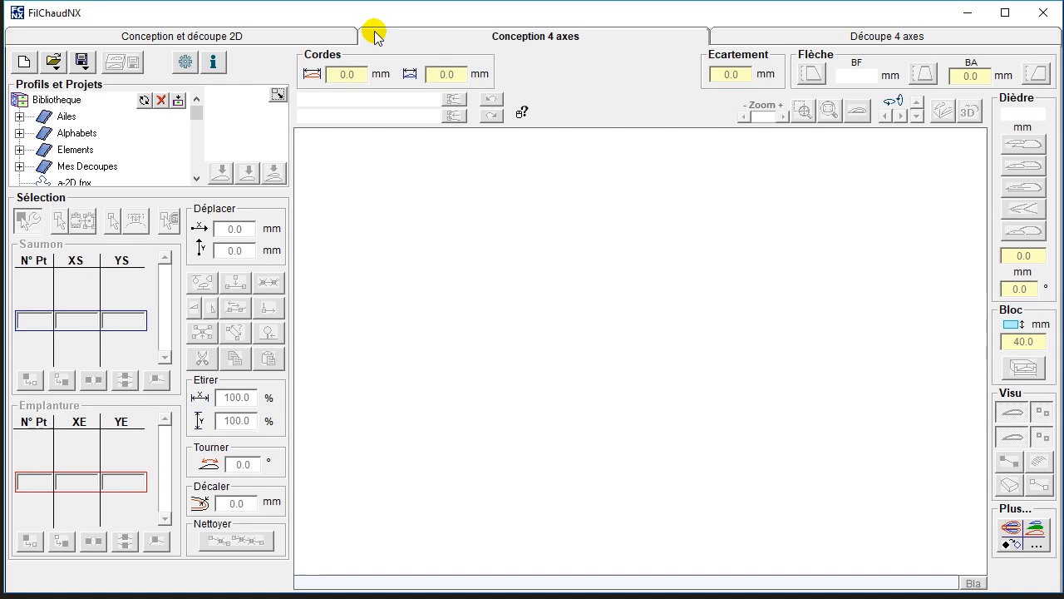
Load CLARKY.dat from the Ailes library as both the root and tip profiles, and show them in side view.
{"action": "left_click", "coordinate": [19, 116]}
{"action": "left_click", "coordinate": [109, 116]}
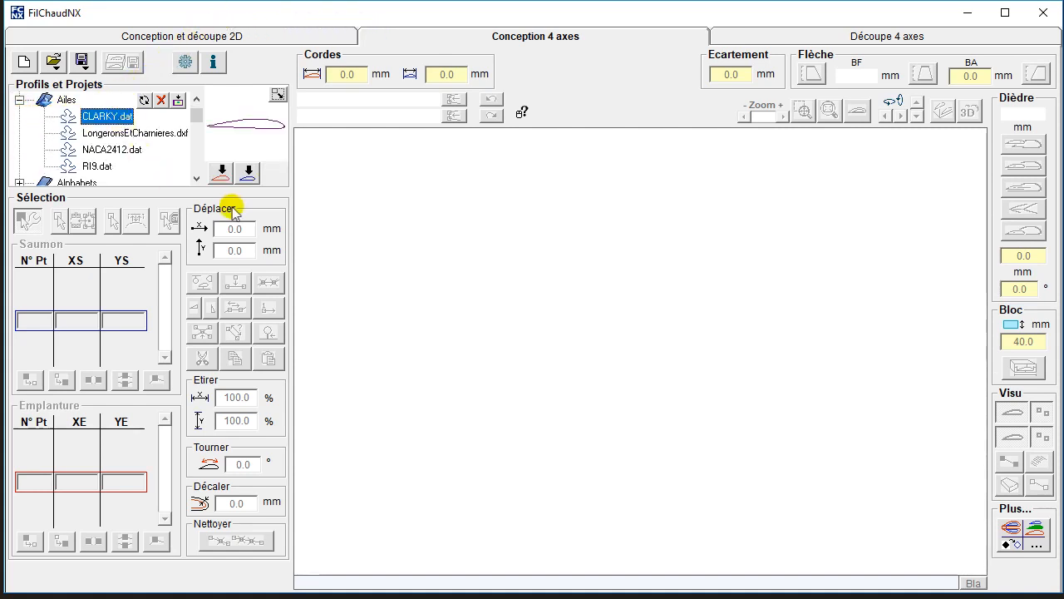
{"action": "left_click", "coordinate": [248, 172]}
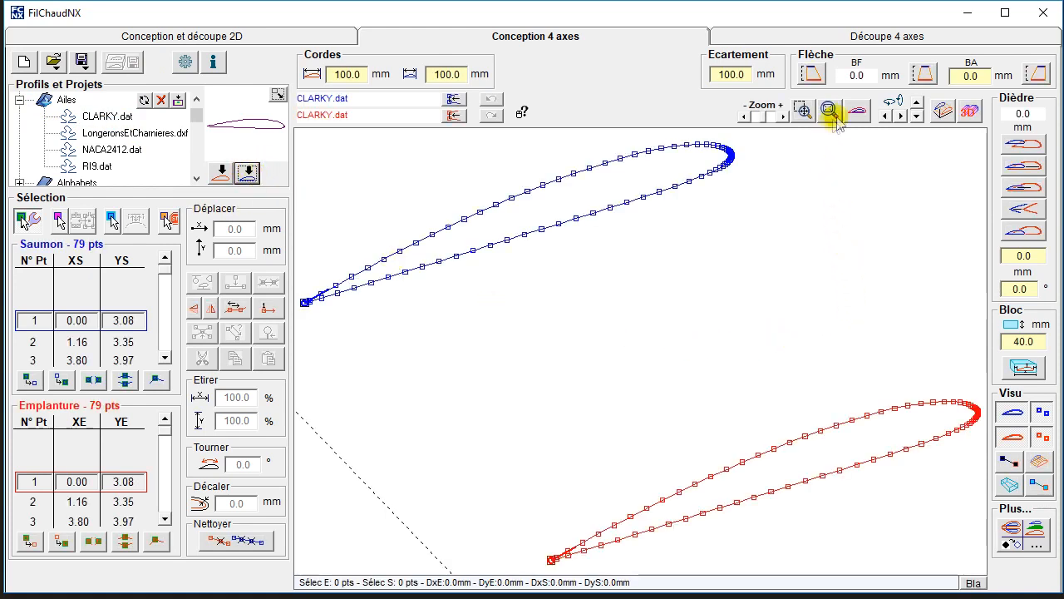
{"action": "left_click", "coordinate": [857, 111]}
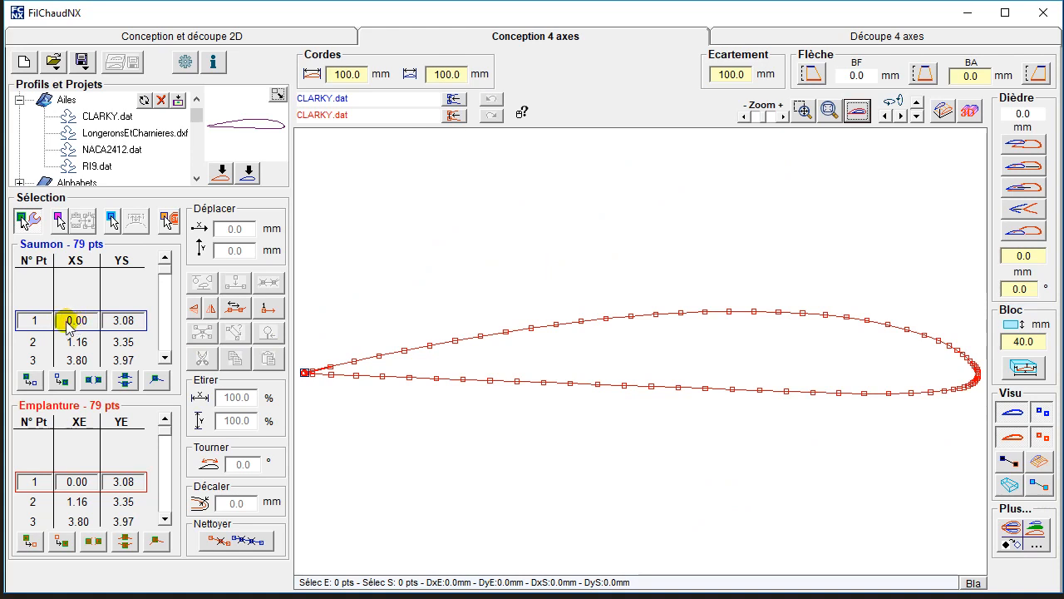
Check the first and last points of the tip profile (Saumon), and close the root profile (Emplanture) at its trailing edge.
{"action": "left_click_drag", "start_coordinate": [163, 276], "coordinate": [162, 355]}
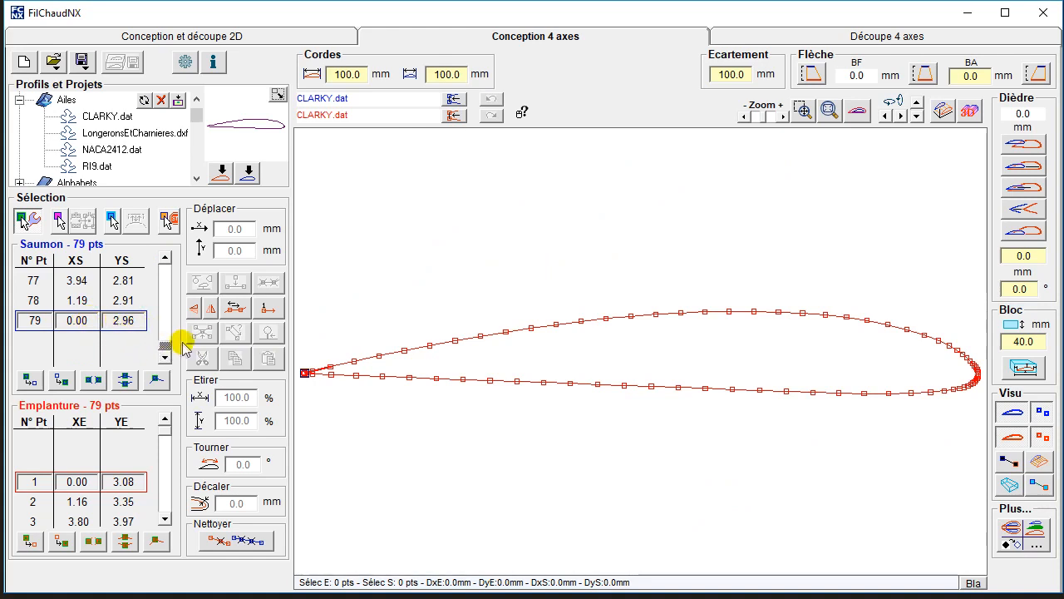
{"action": "left_click_drag", "start_coordinate": [165, 348], "coordinate": [161, 255]}
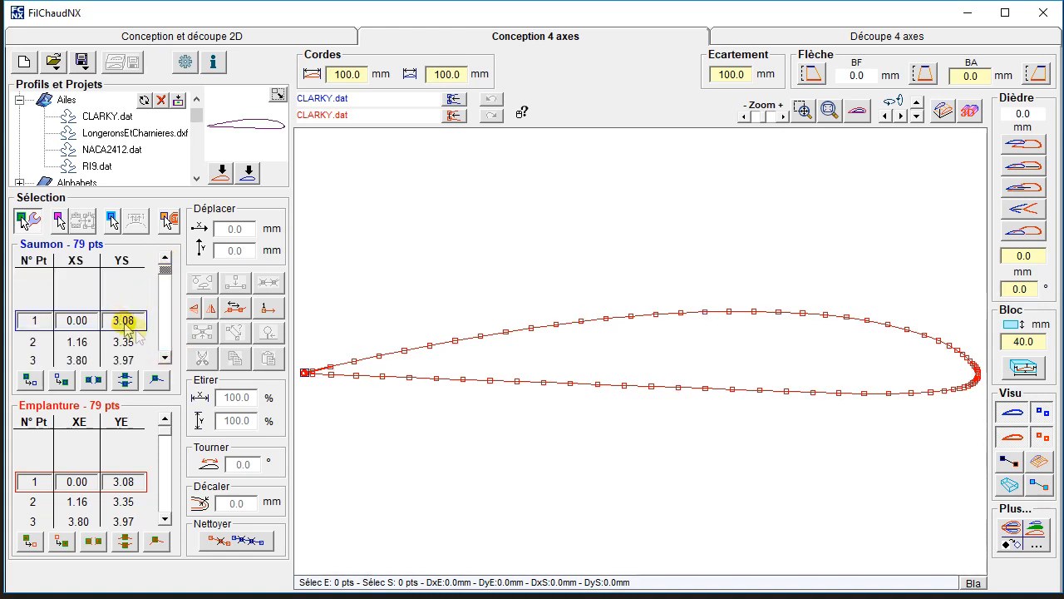
{"action": "left_click_drag", "start_coordinate": [324, 389], "coordinate": [277, 350]}
{"action": "left_click_drag", "start_coordinate": [692, 436], "coordinate": [648, 370]}
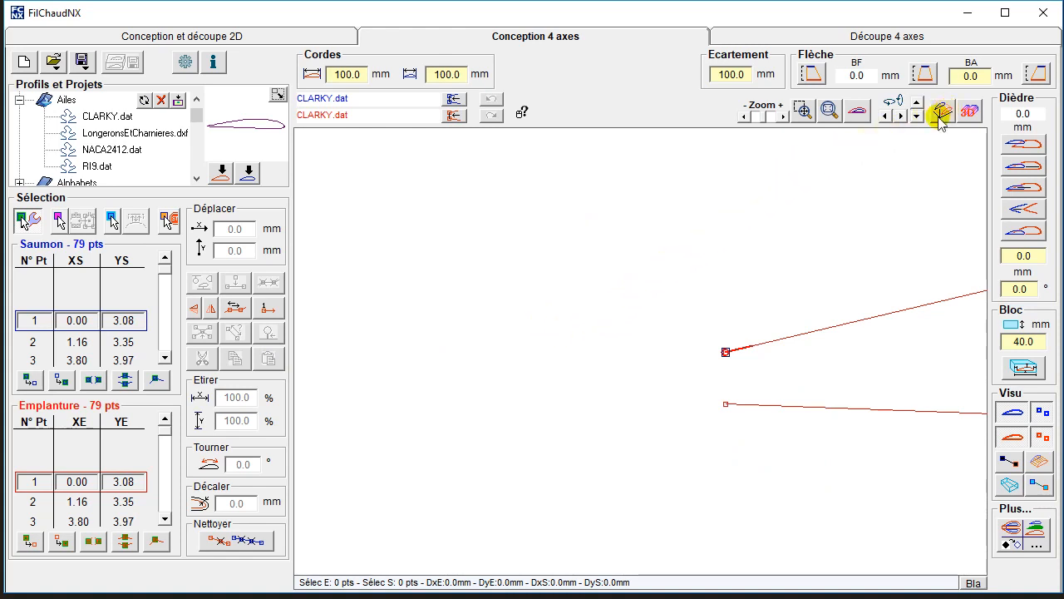
{"action": "left_click", "coordinate": [455, 116]}
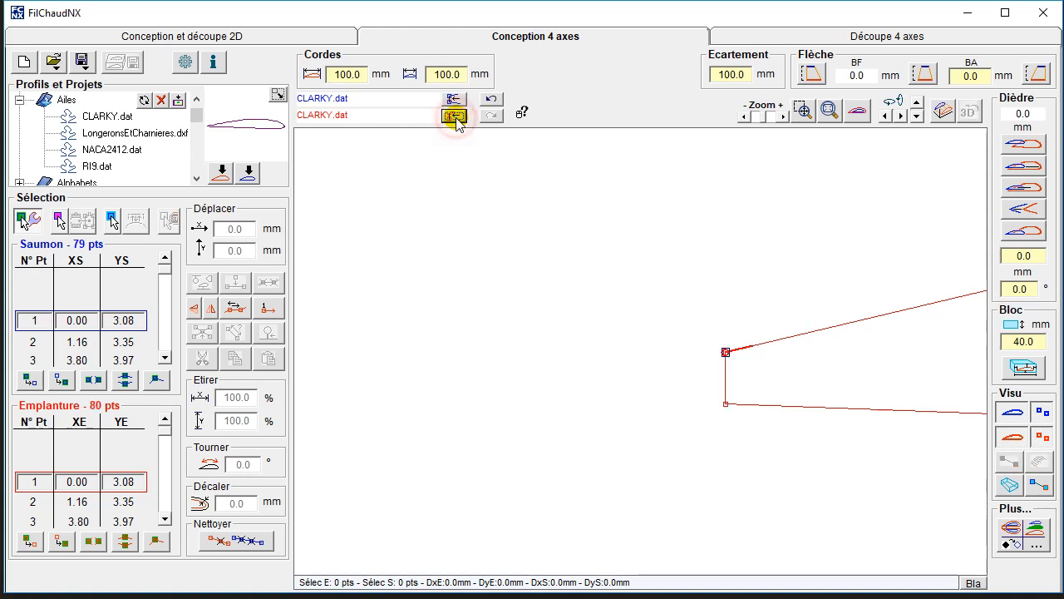
Close the tip profile at its trailing edge with the root outline hidden, and restore the root outline in perspective view.
{"action": "left_click", "coordinate": [1022, 438]}
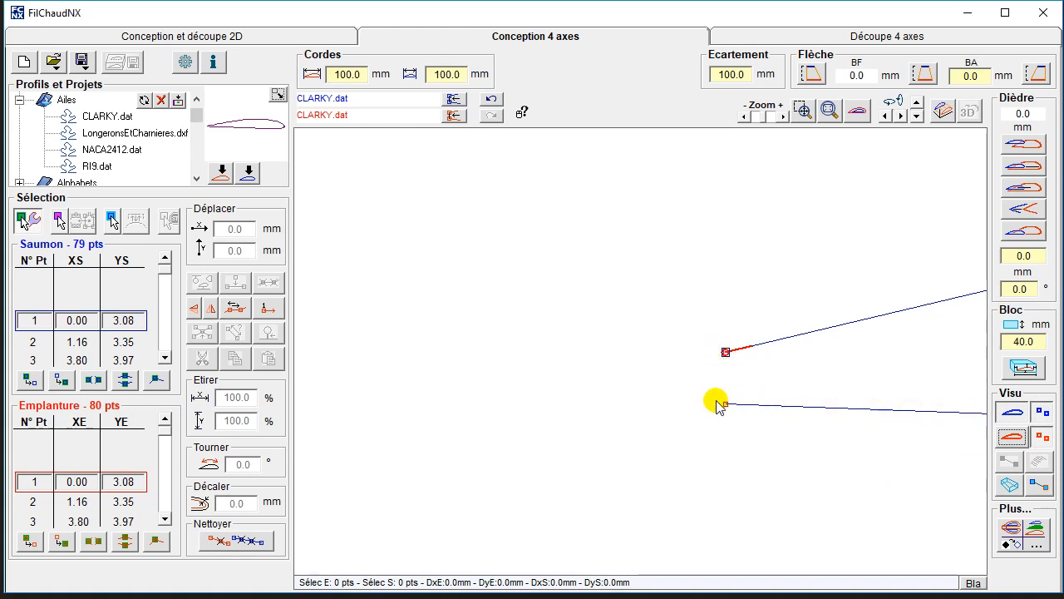
{"action": "left_click", "coordinate": [454, 100]}
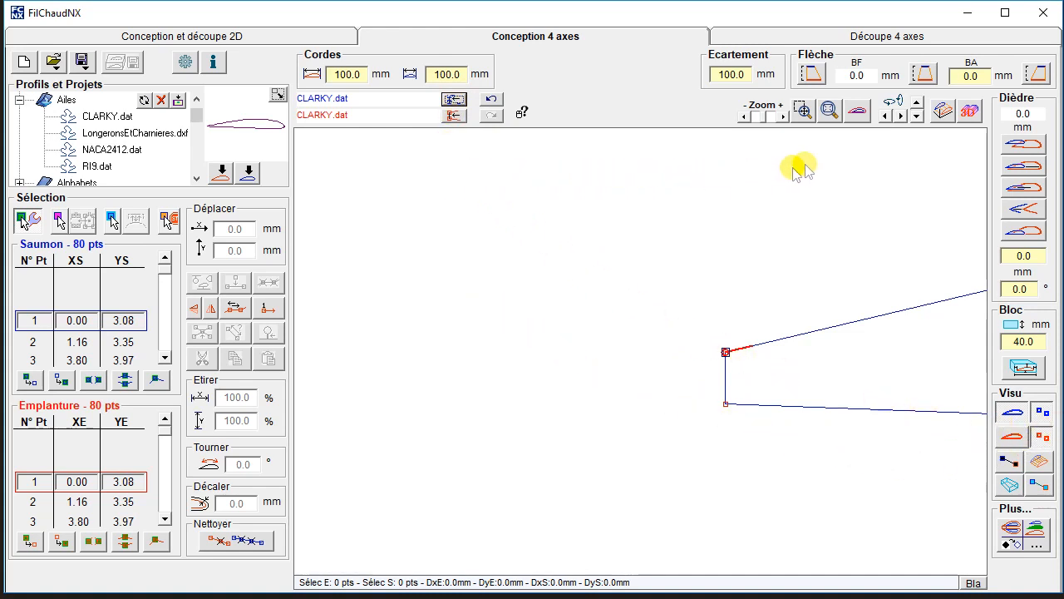
{"action": "left_click", "coordinate": [944, 111]}
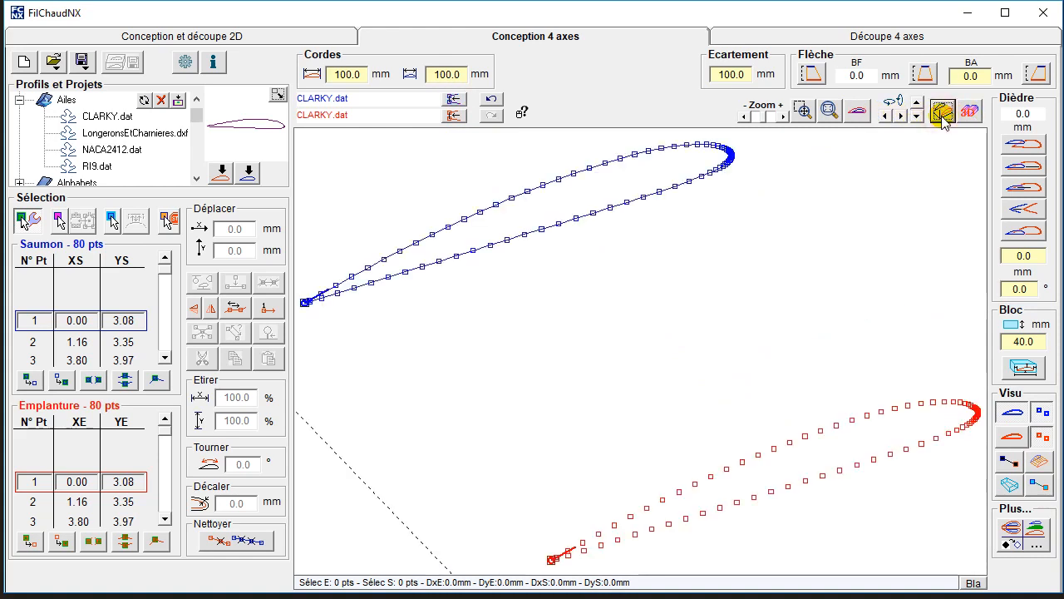
{"action": "left_click", "coordinate": [1011, 434]}
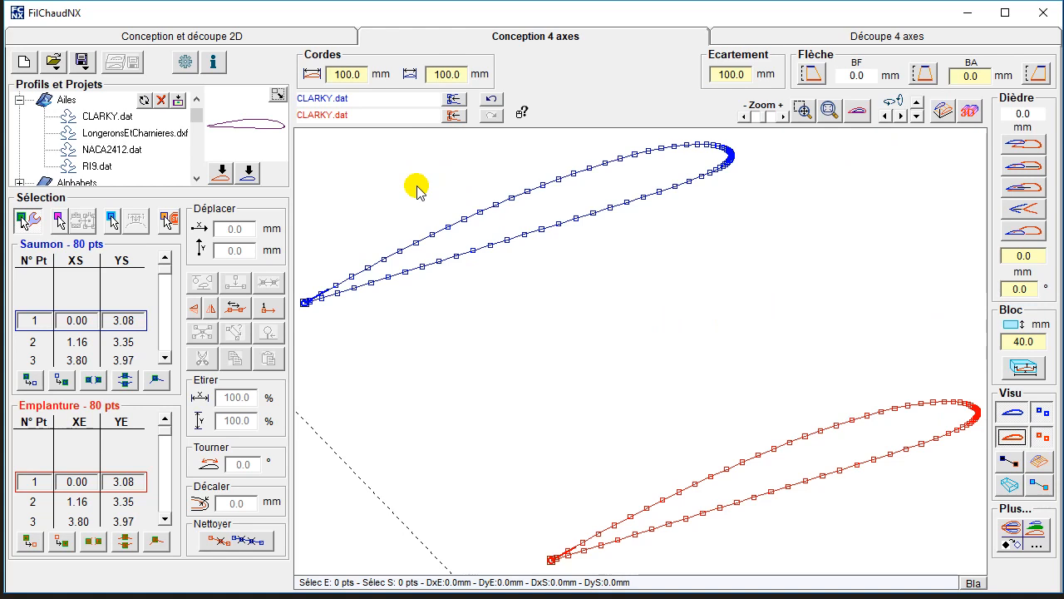
Set the root chord to 180 mm and the tip chord to 130 mm.
{"action": "double_click", "coordinate": [349, 74]}
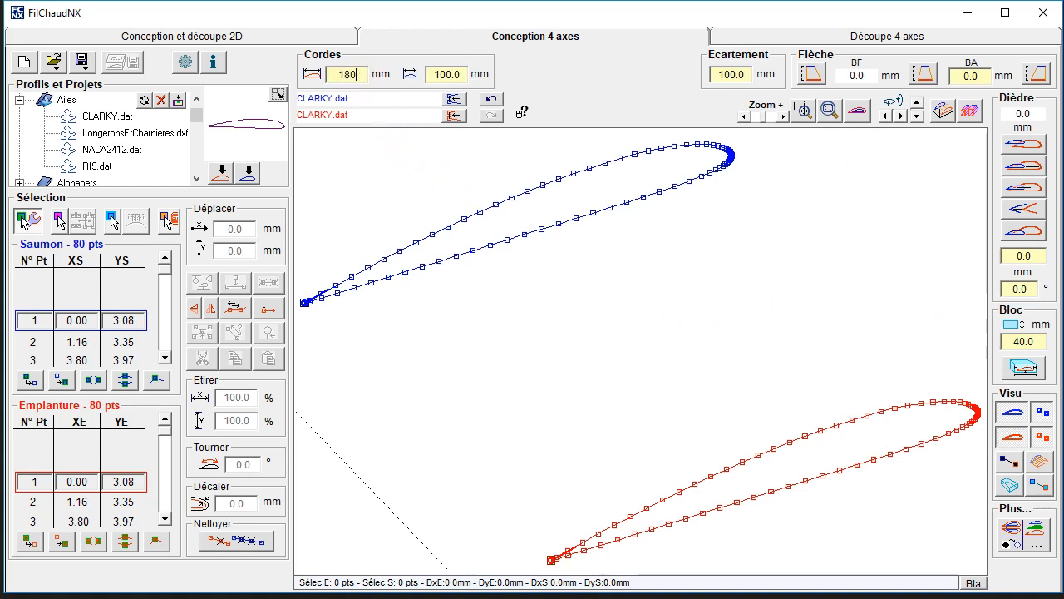
{"action": "type", "text": "180"}
{"action": "key", "text": "Tab"}
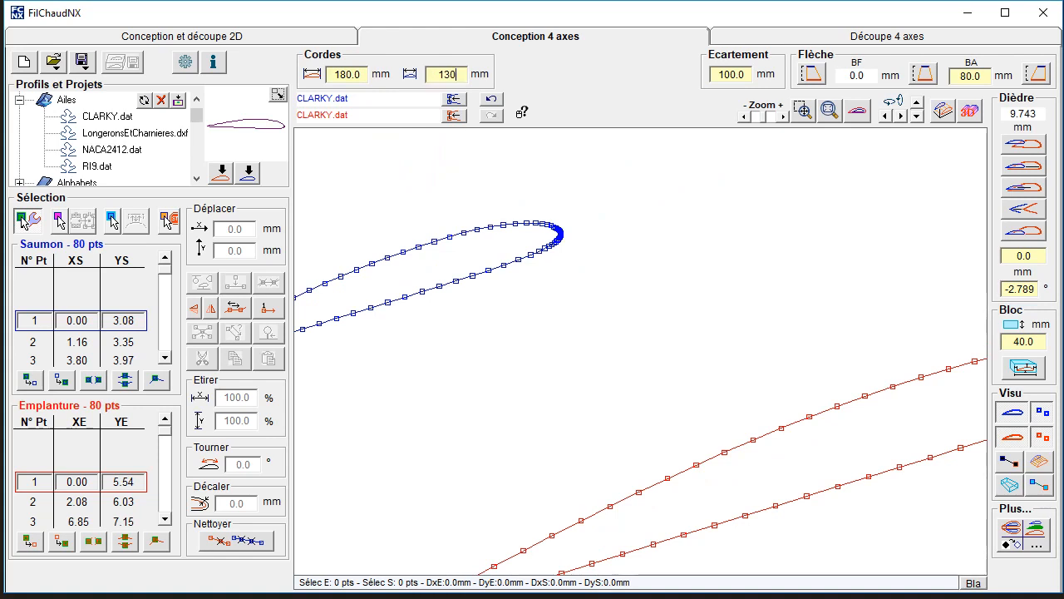
{"action": "key", "text": "Return"}
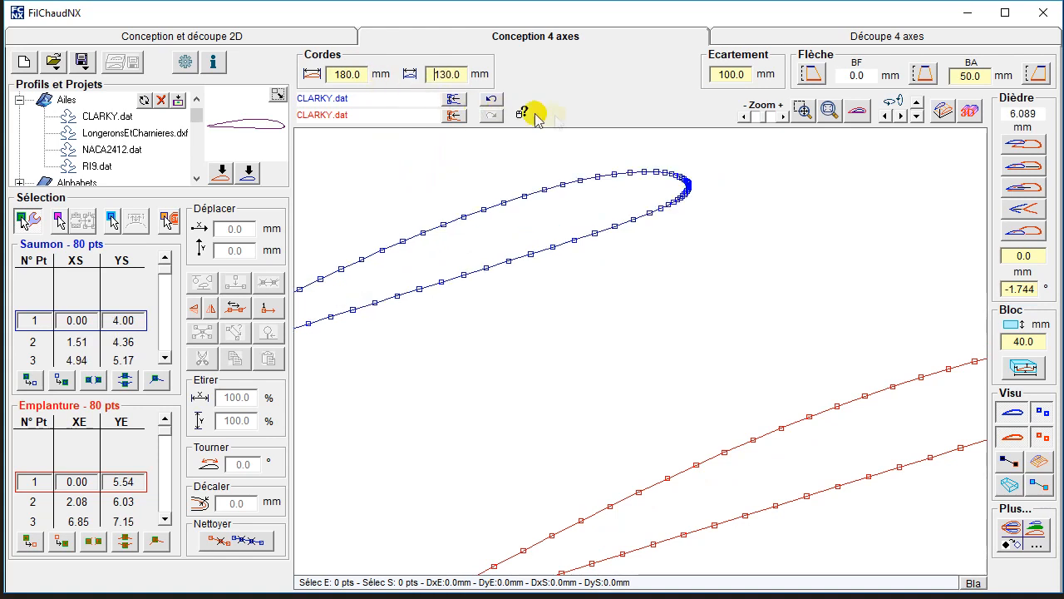
{"action": "left_click", "coordinate": [943, 113]}
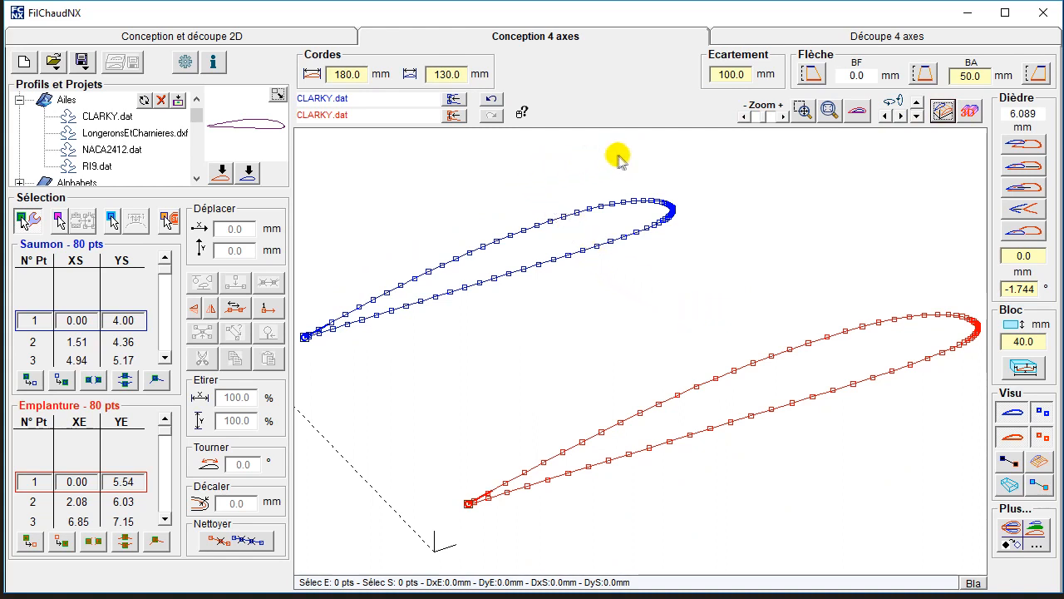
Set the spacing between the root and tip profiles (Ecartement) to 600 mm.
{"action": "double_click", "coordinate": [732, 74]}
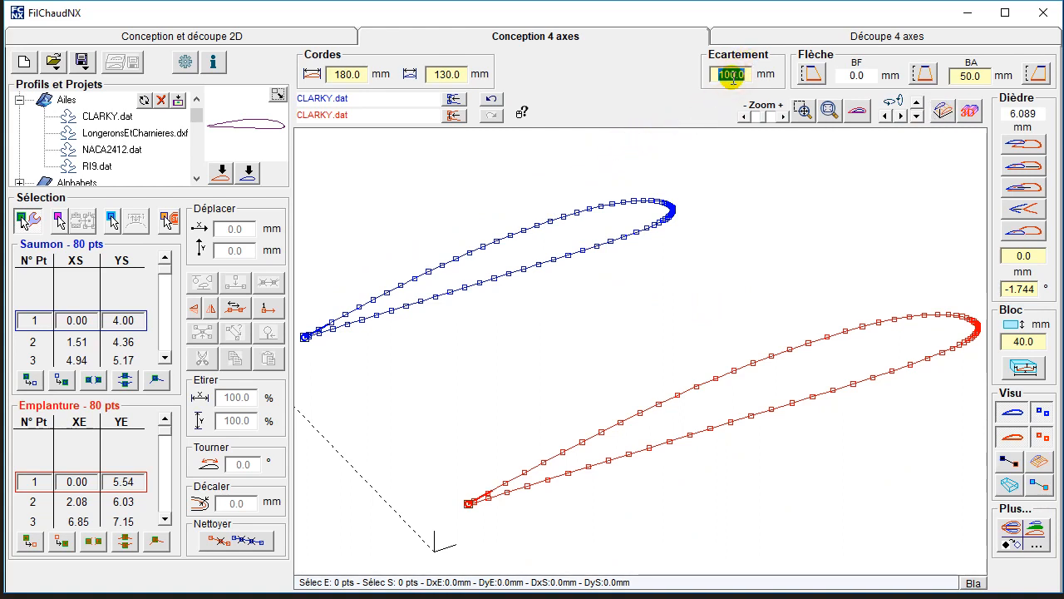
{"action": "type", "text": "600"}
{"action": "key", "text": "Return"}
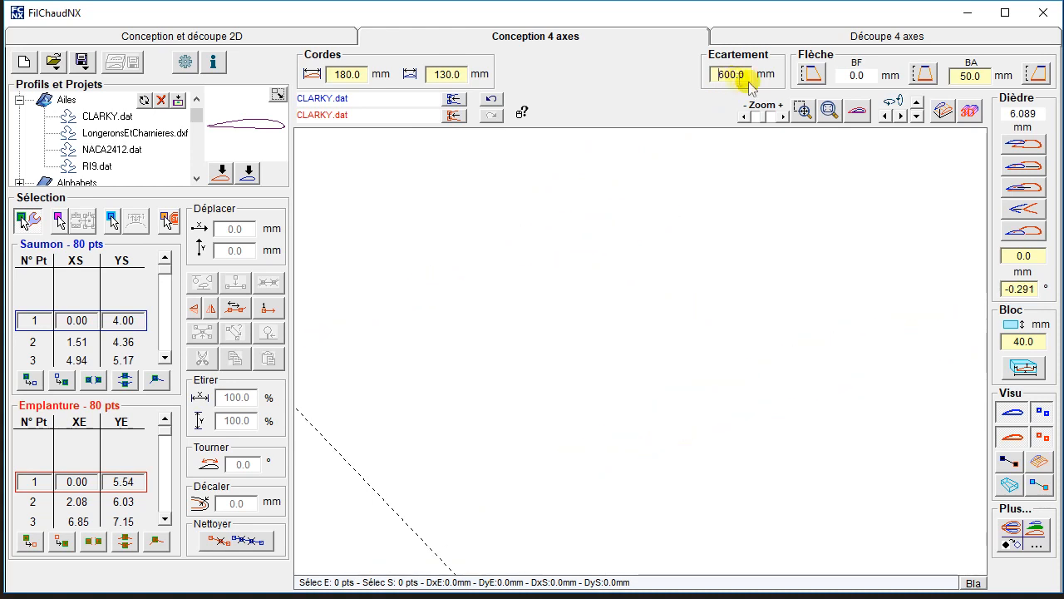
{"action": "left_click", "coordinate": [947, 112]}
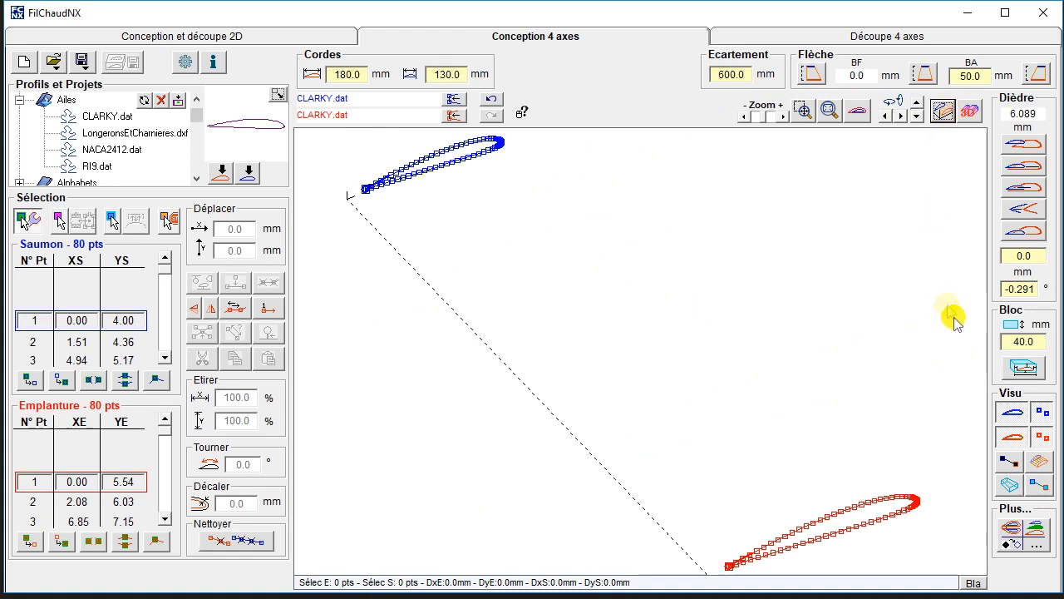
Display the surface lines joining the two profiles and hide the points of both profiles.
{"action": "left_click", "coordinate": [1039, 462]}
{"action": "left_click", "coordinate": [1044, 437]}
{"action": "left_click", "coordinate": [1042, 411]}
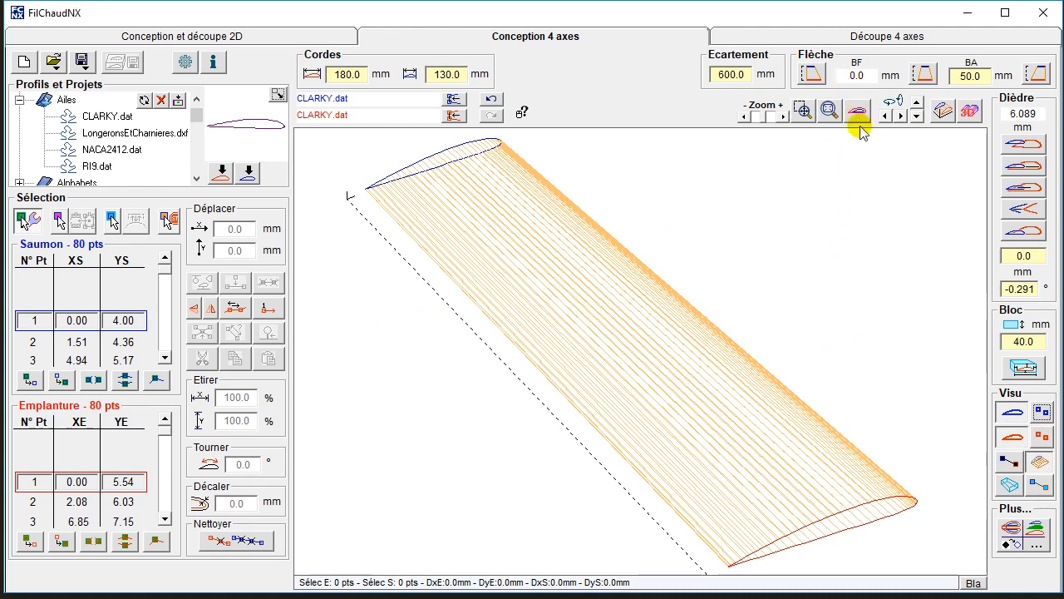
Try the centred sweep preset with 25 mm at both edges, and the straight leading-edge preset with 0 mm BA sweep.
{"action": "left_click", "coordinate": [859, 108]}
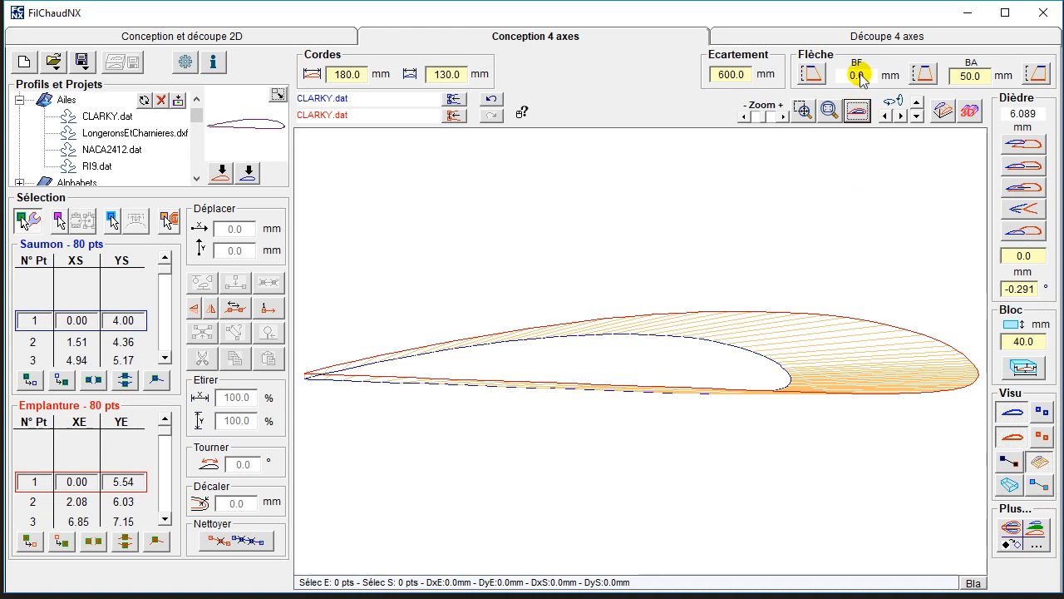
{"action": "left_click", "coordinate": [925, 74]}
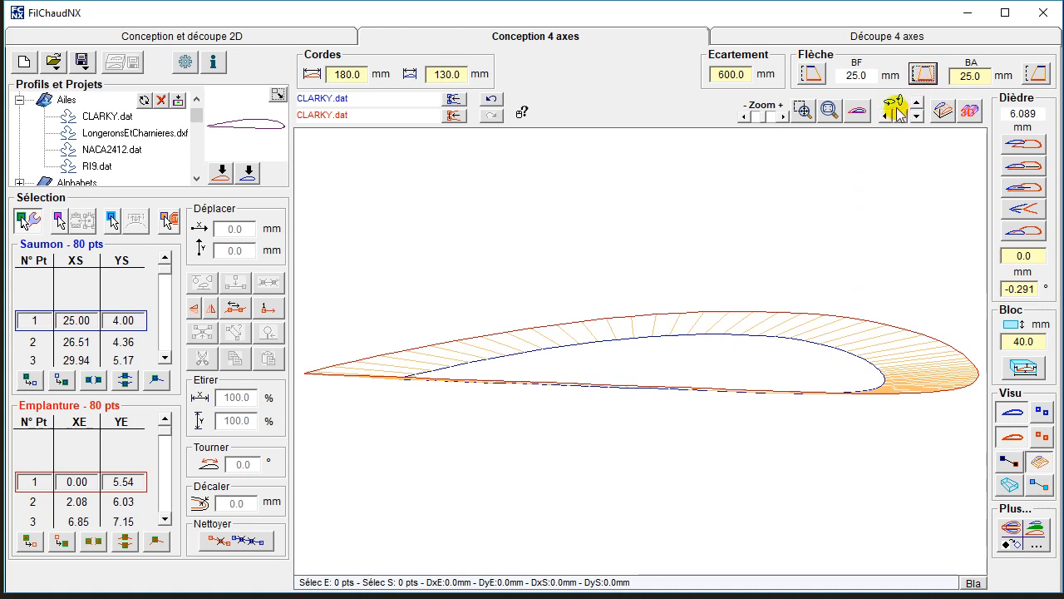
{"action": "left_click", "coordinate": [1038, 74]}
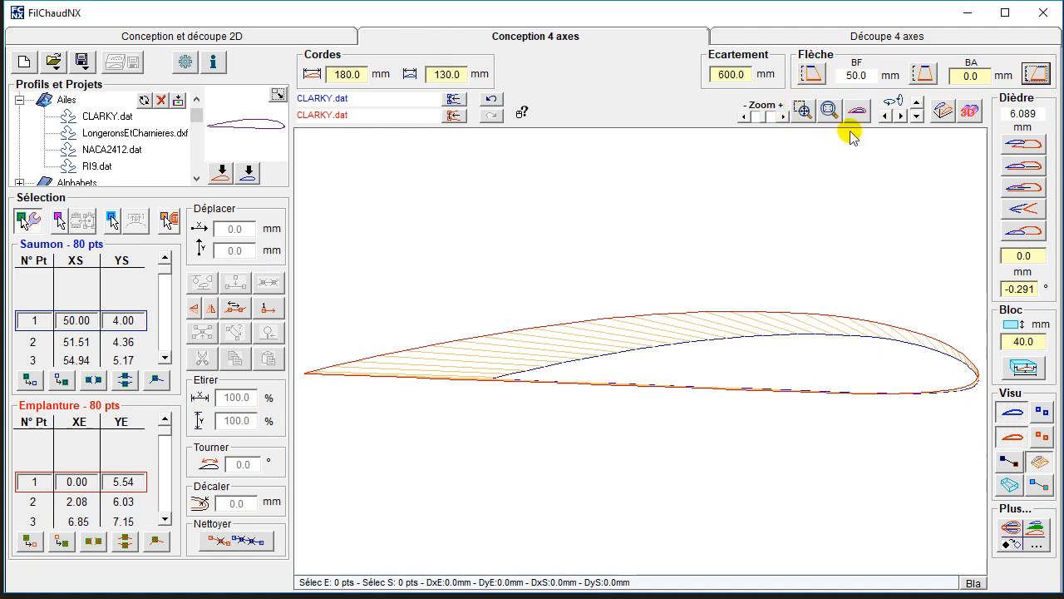
Examine the wing's planform from directly above with the straight leading edge.
{"action": "left_click", "coordinate": [917, 117]}
{"action": "left_click", "coordinate": [916, 117]}
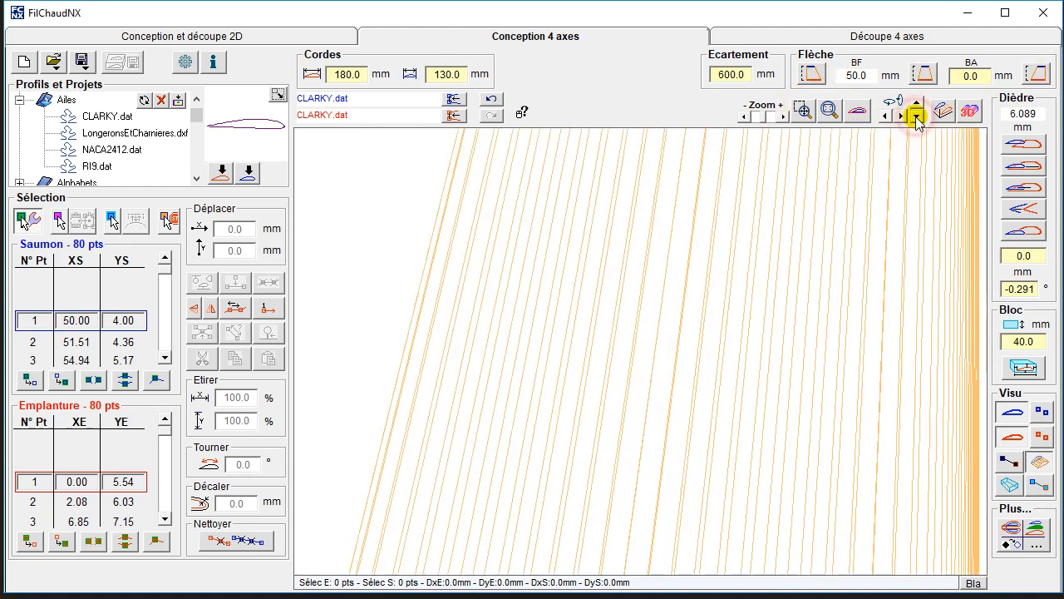
{"action": "left_click", "coordinate": [829, 110]}
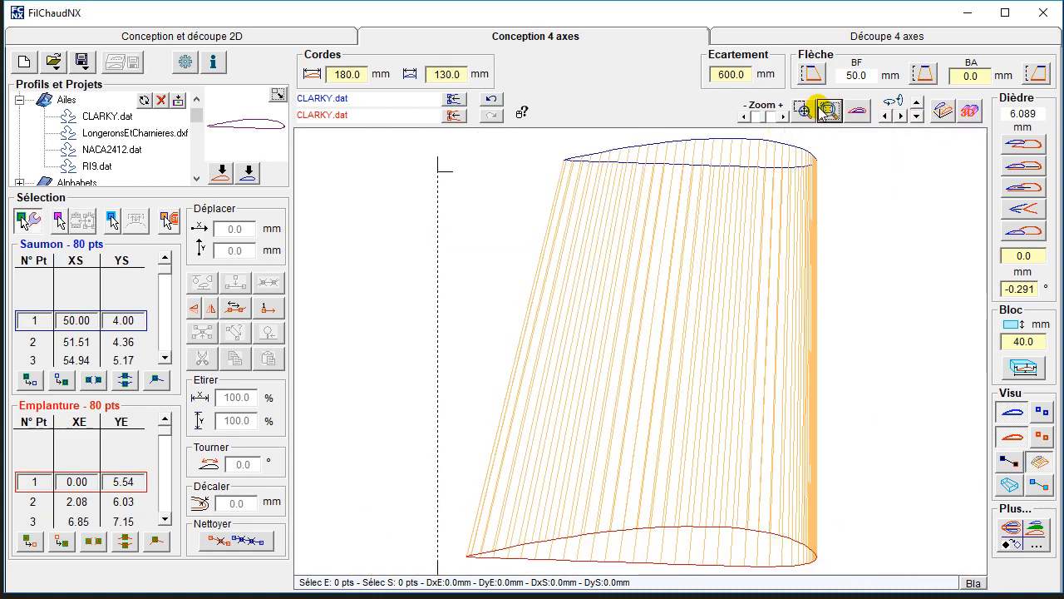
{"action": "left_click", "coordinate": [917, 117]}
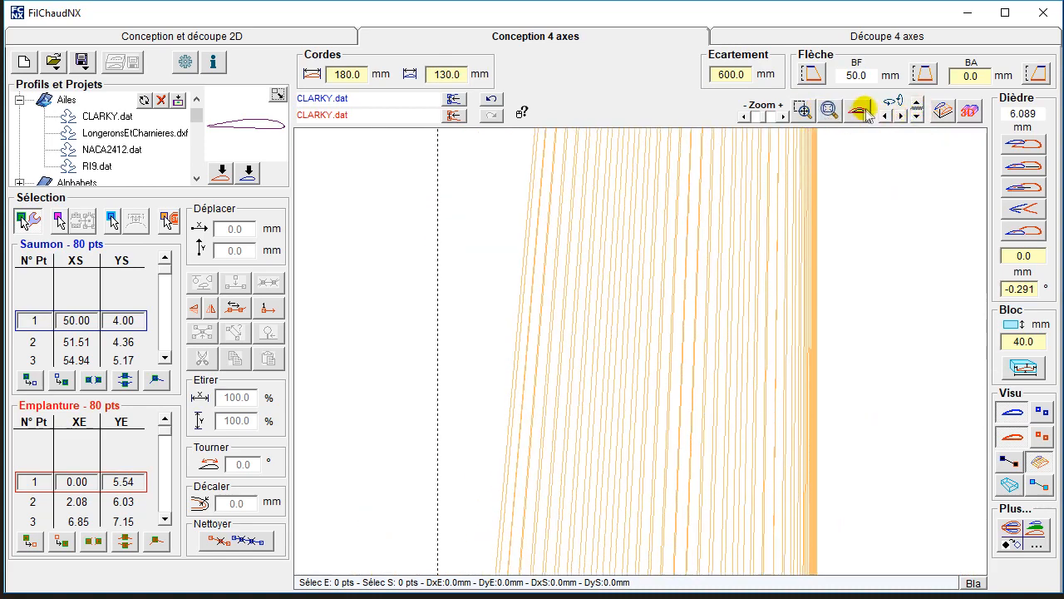
{"action": "left_click", "coordinate": [830, 110]}
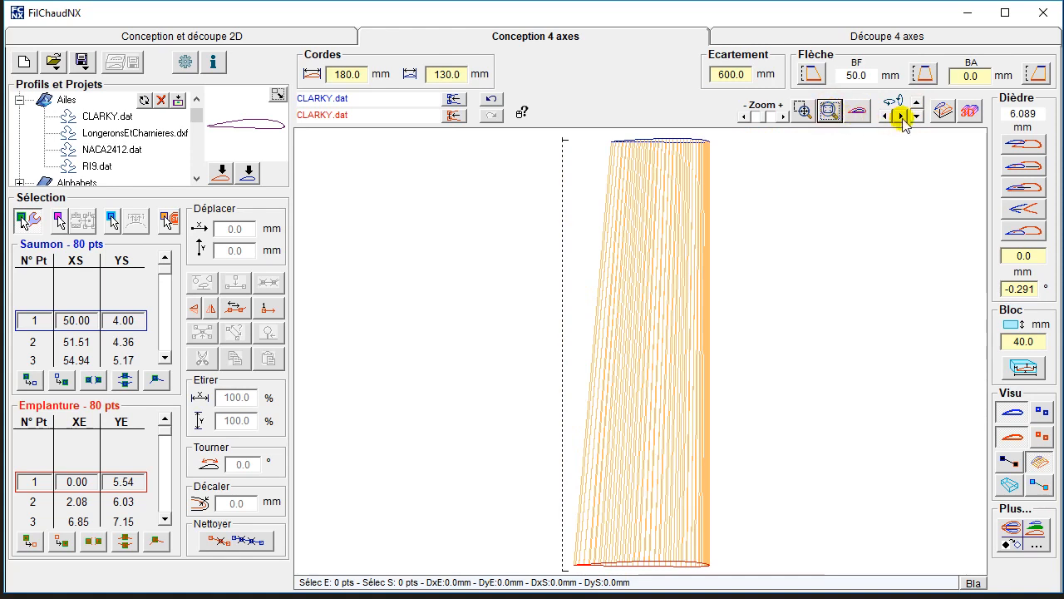
{"action": "left_click", "coordinate": [917, 116]}
{"action": "left_click", "coordinate": [917, 117]}
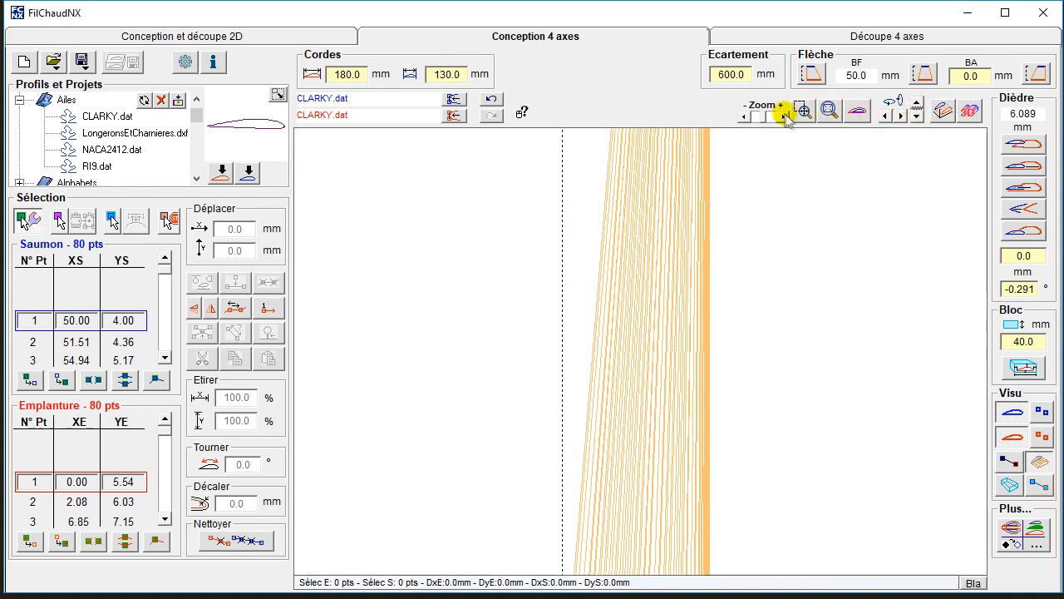
{"action": "left_click", "coordinate": [828, 111]}
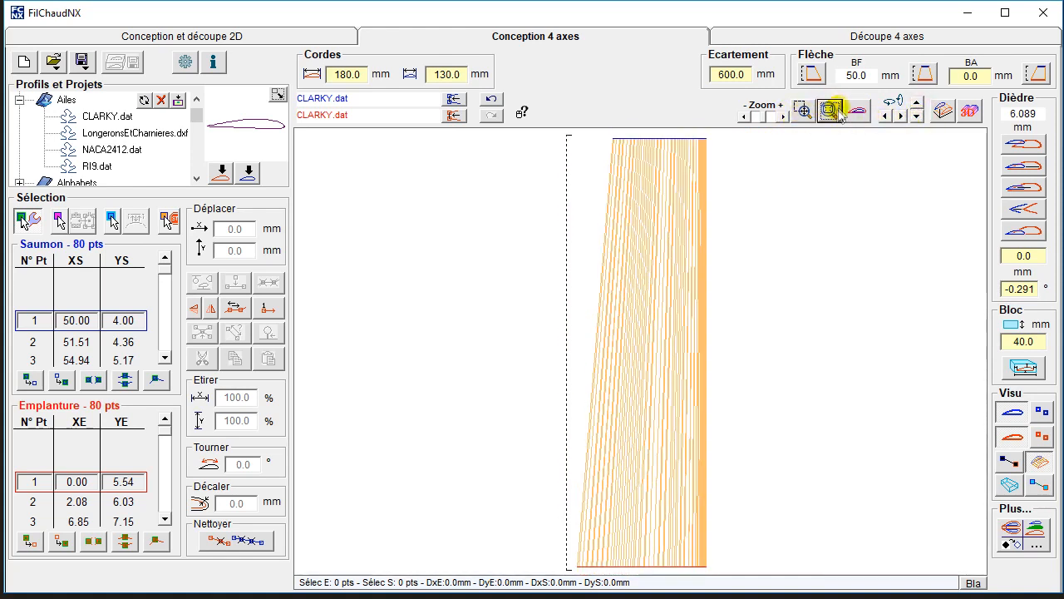
Compare the centred sweep preset with the straight trailing-edge preset in the wing's plan view.
{"action": "left_click", "coordinate": [927, 74]}
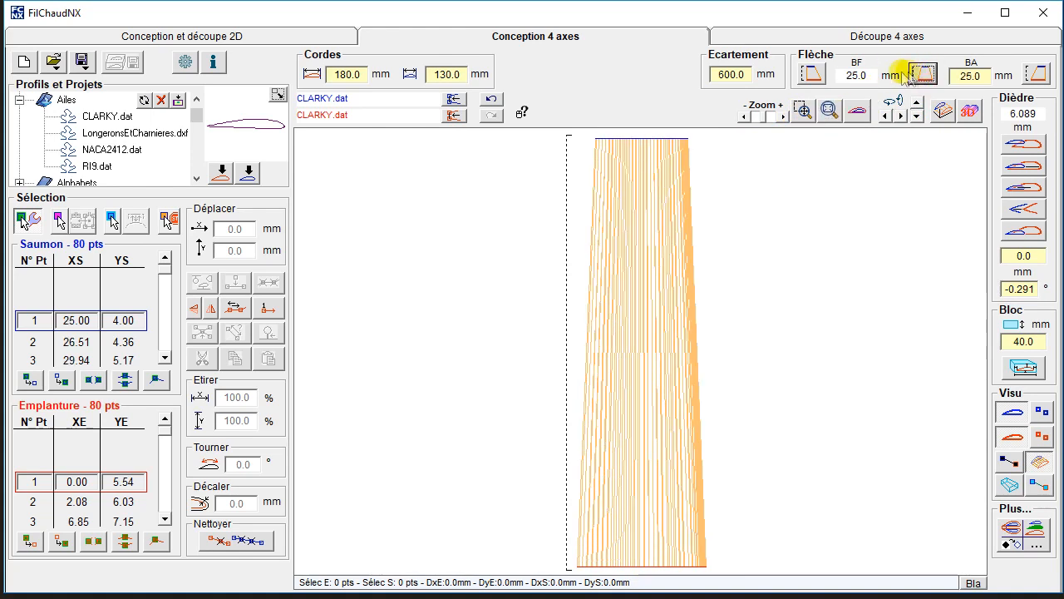
{"action": "left_click", "coordinate": [809, 74]}
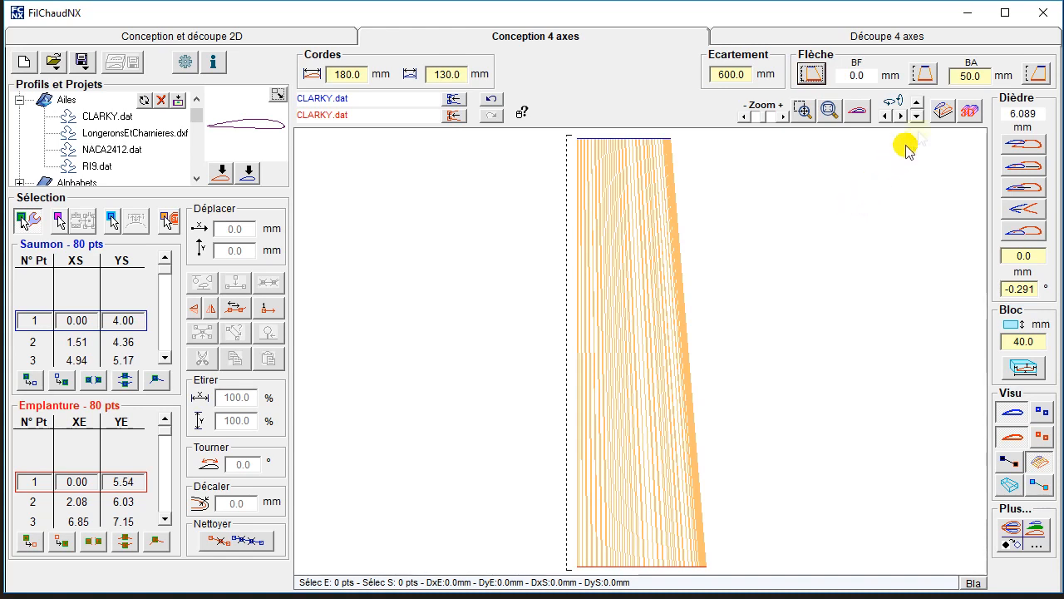
Set the leading-edge sweep (BA) to 60 mm.
{"action": "double_click", "coordinate": [977, 75]}
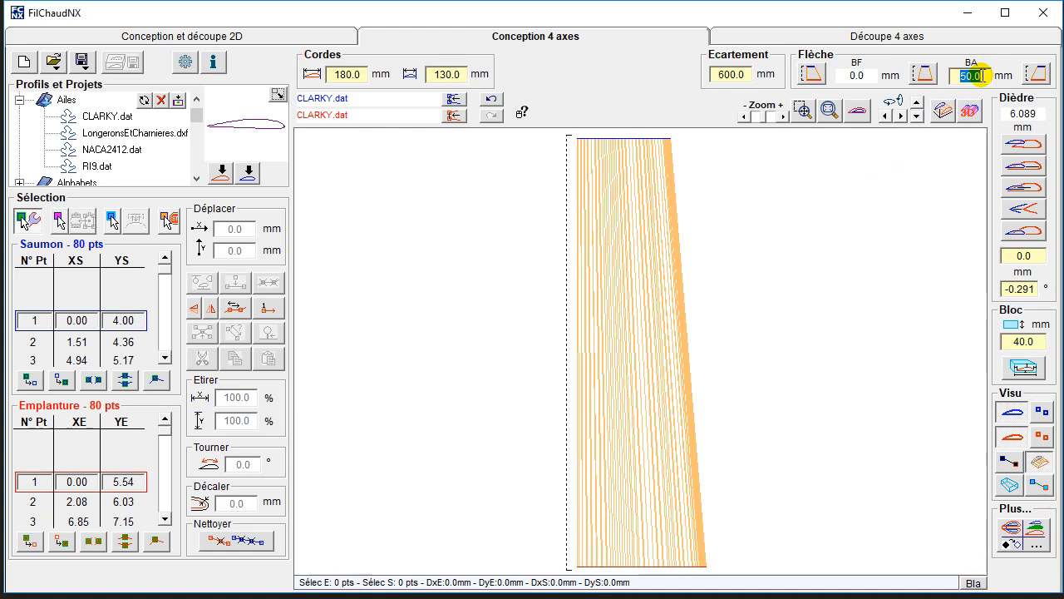
{"action": "type", "text": "60.0"}
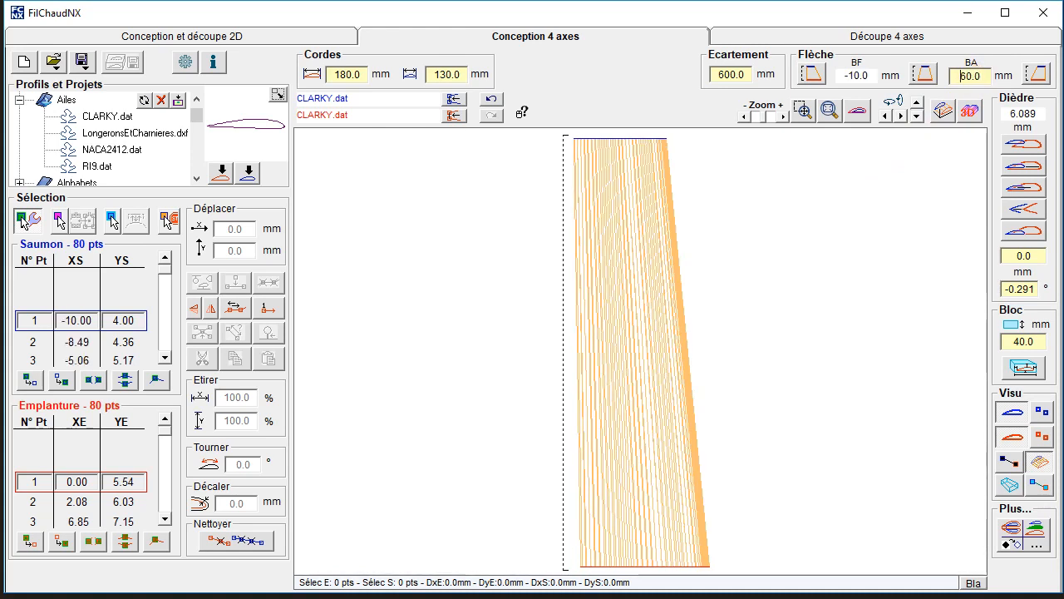
{"action": "left_click", "coordinate": [867, 73]}
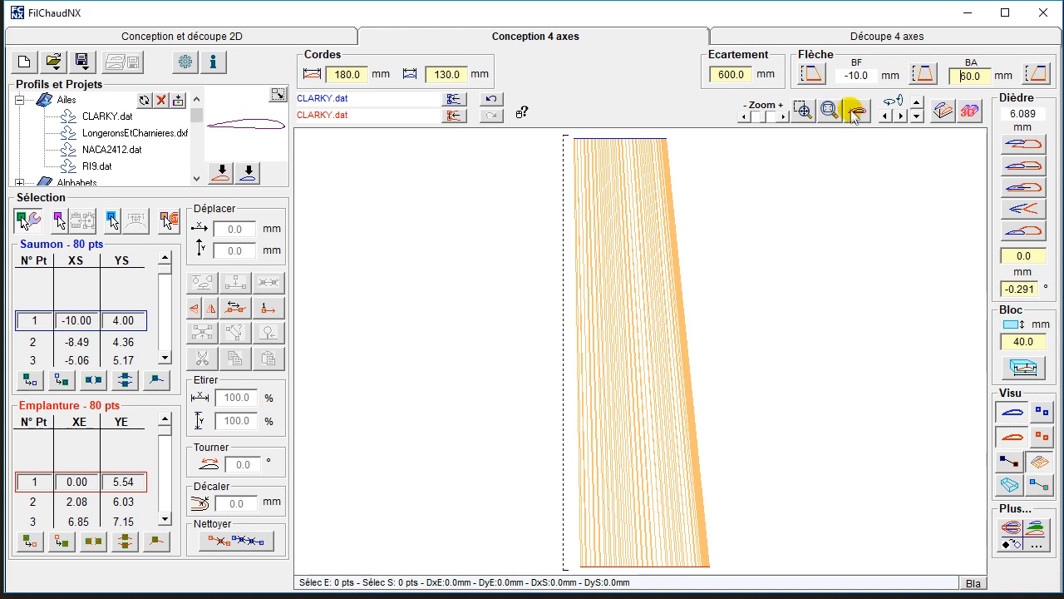
Show the wing in side view and hide the surface lines joining the two profiles.
{"action": "left_click", "coordinate": [857, 113]}
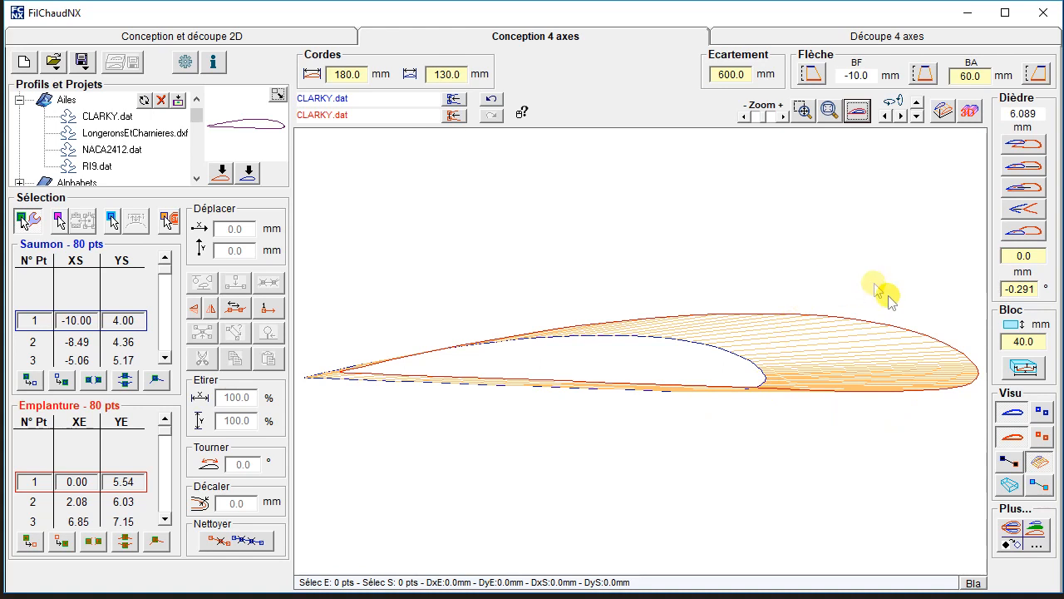
{"action": "left_click", "coordinate": [1038, 462]}
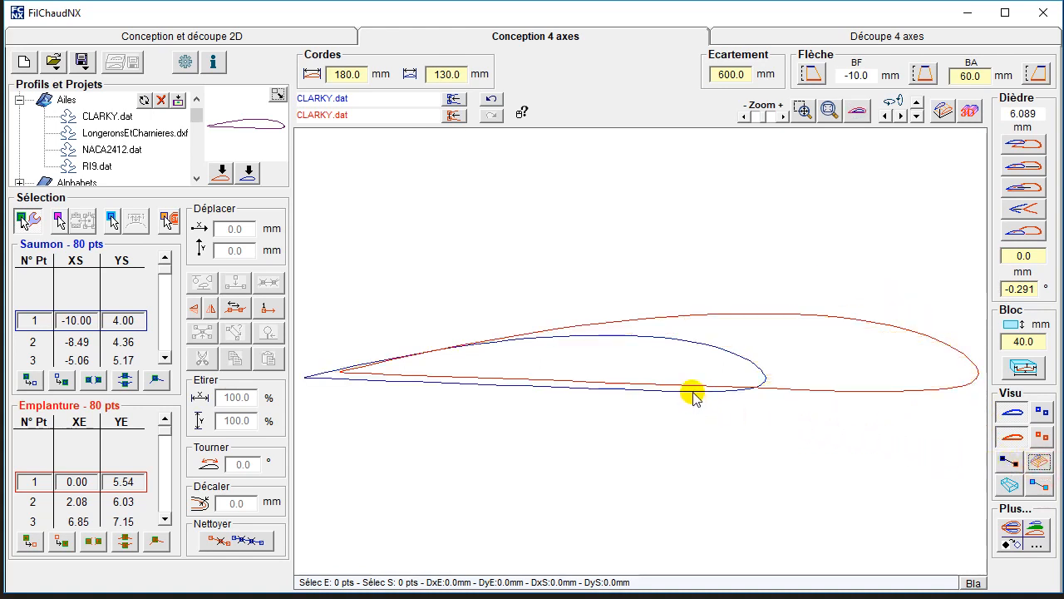
Display the points of the tip and root profiles and select the highest and lowest point of each.
{"action": "left_click", "coordinate": [126, 380]}
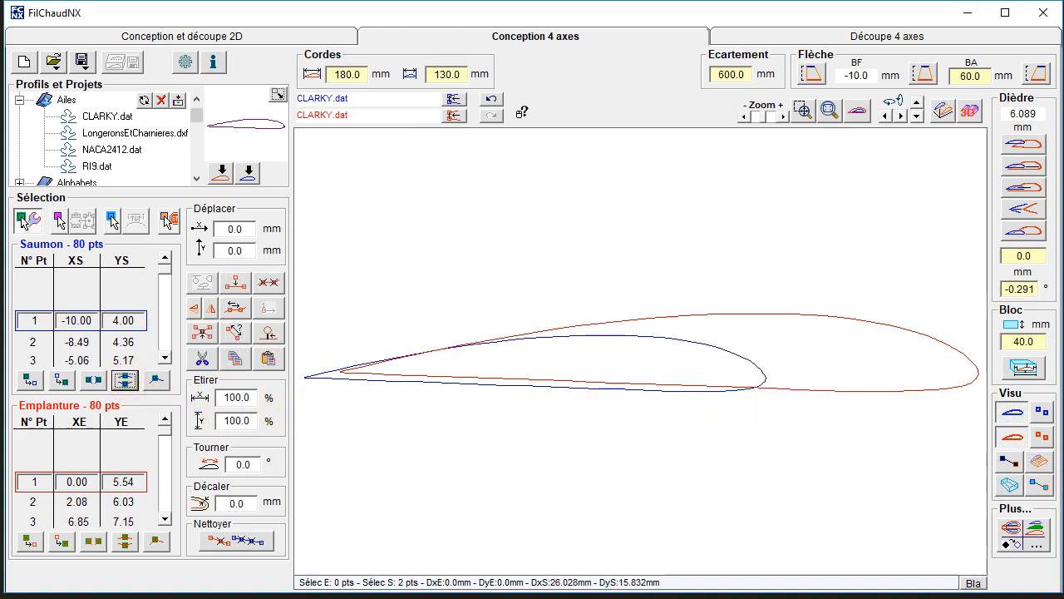
{"action": "left_click", "coordinate": [1041, 412]}
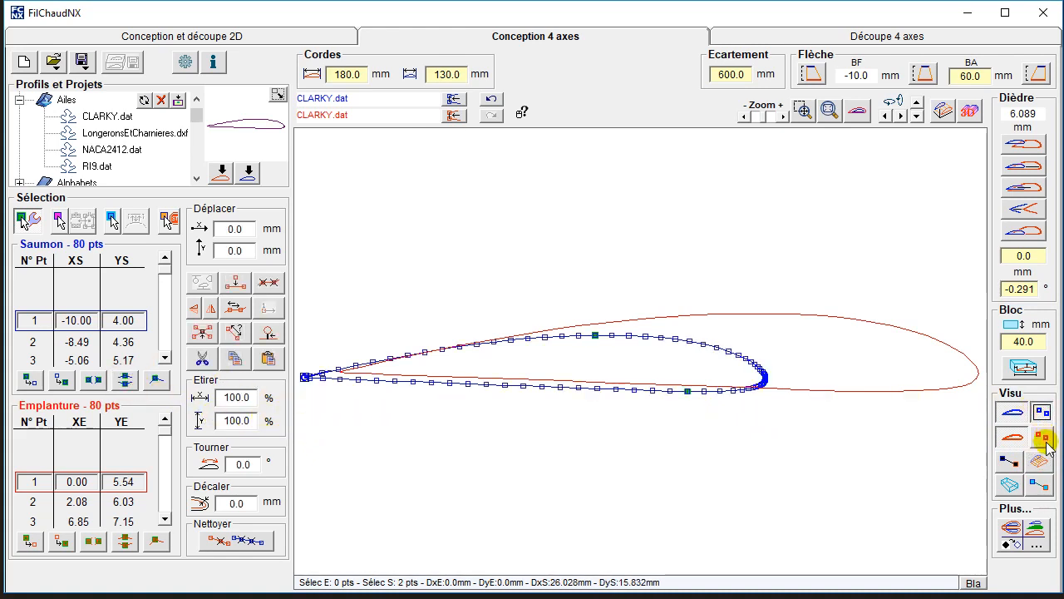
{"action": "left_click", "coordinate": [1045, 441]}
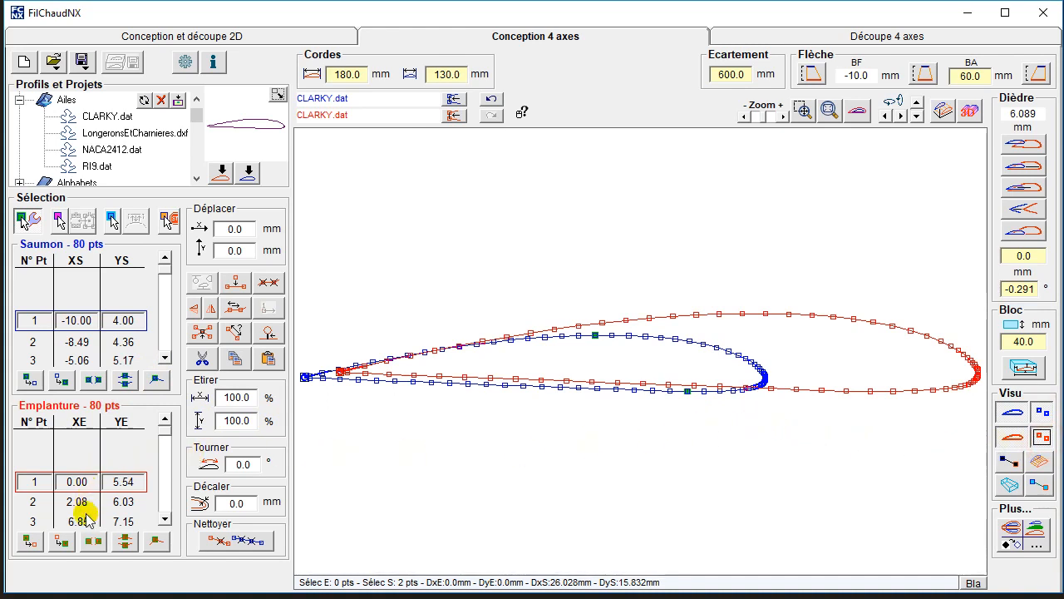
{"action": "left_click", "coordinate": [124, 541]}
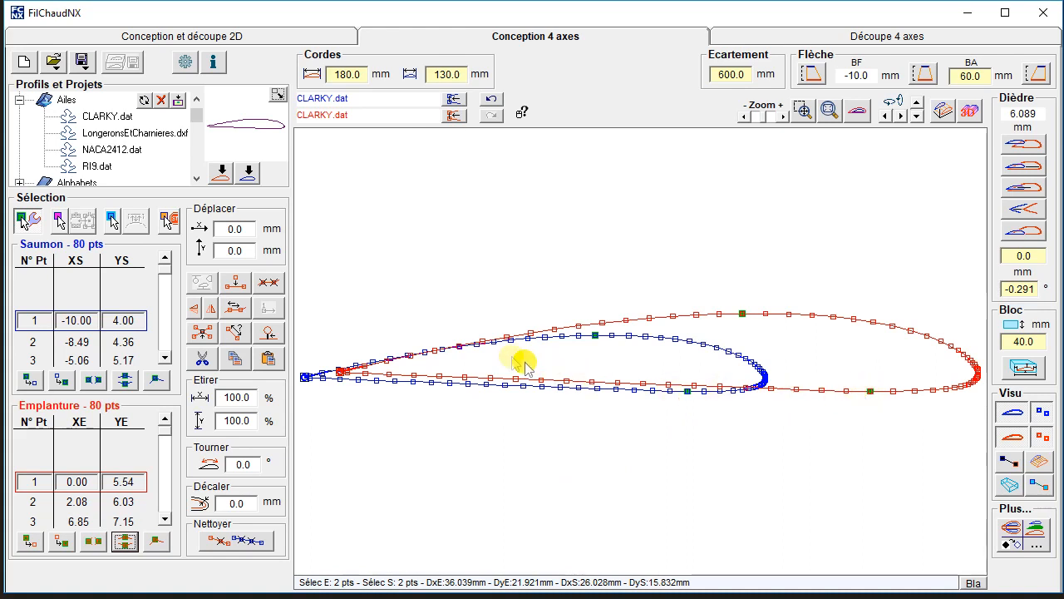
Deselect the highest point of both profiles, measure the distance between the lowest points, and keep those two selected.
{"action": "left_click", "coordinate": [595, 336]}
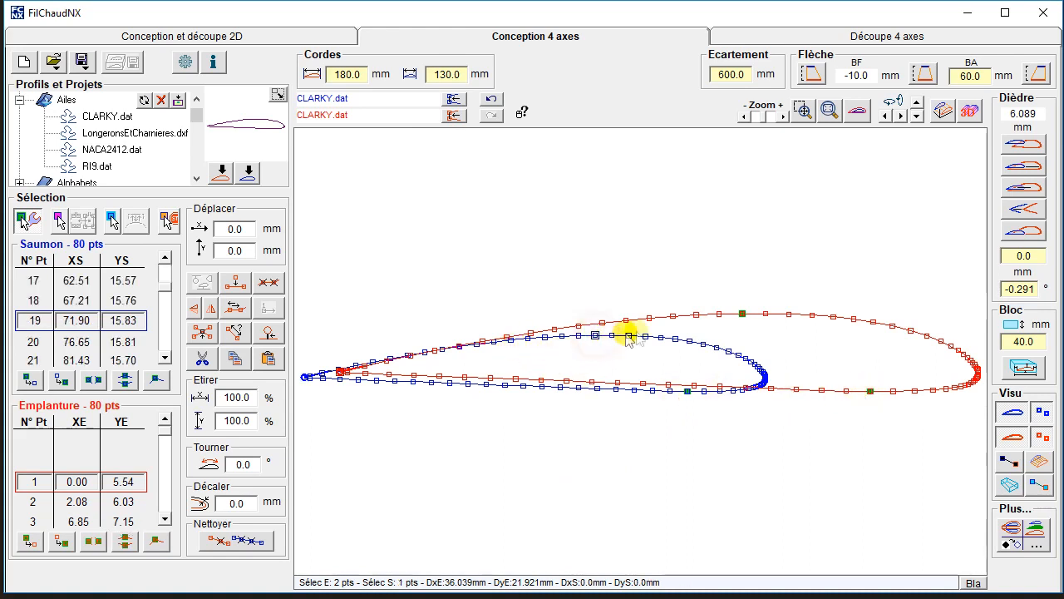
{"action": "left_click", "coordinate": [743, 315]}
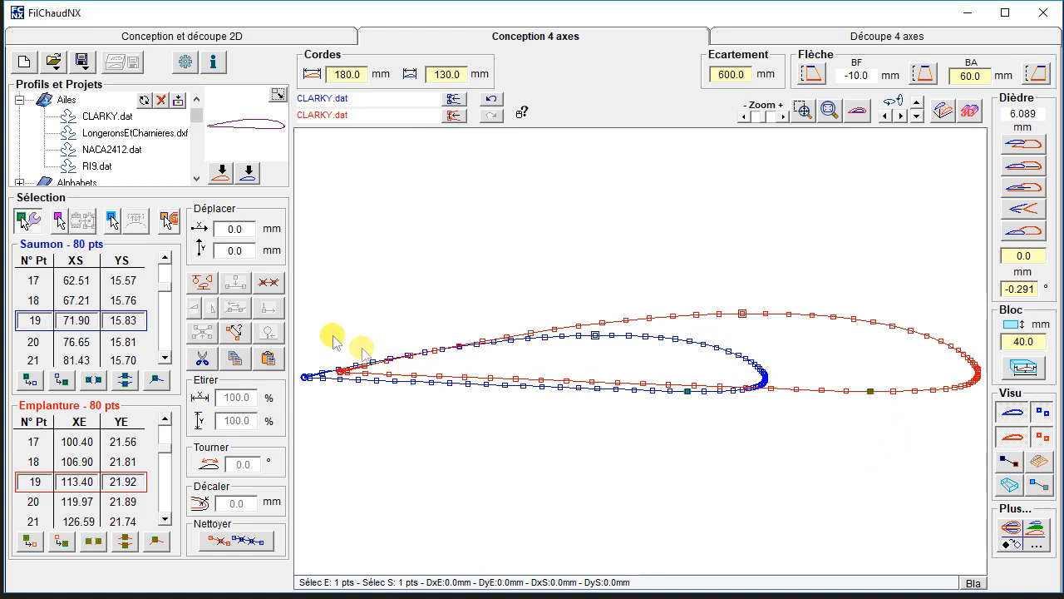
{"action": "left_click", "coordinate": [237, 331]}
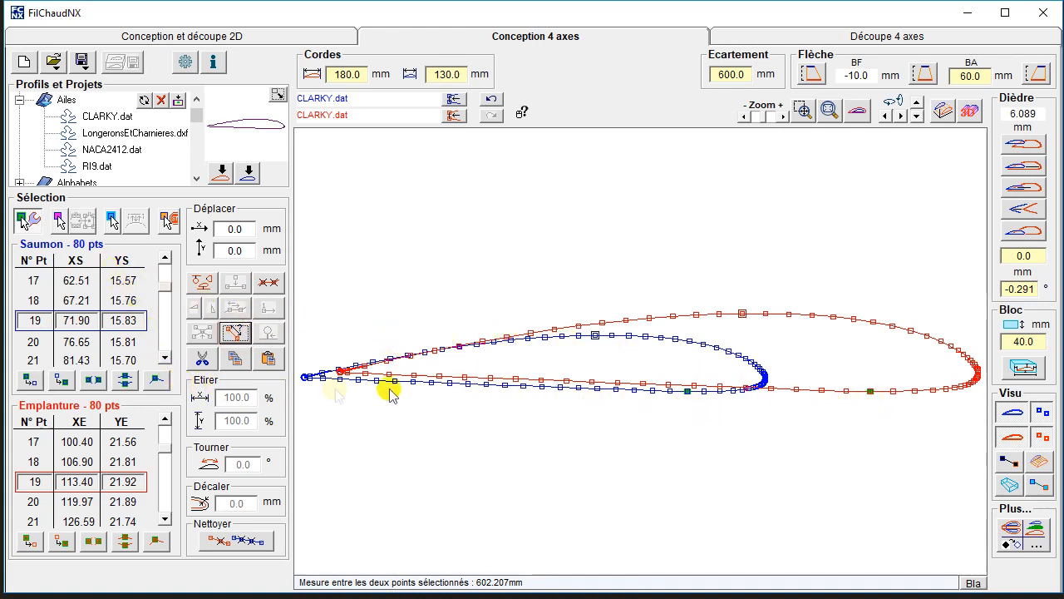
{"action": "left_click", "coordinate": [688, 391]}
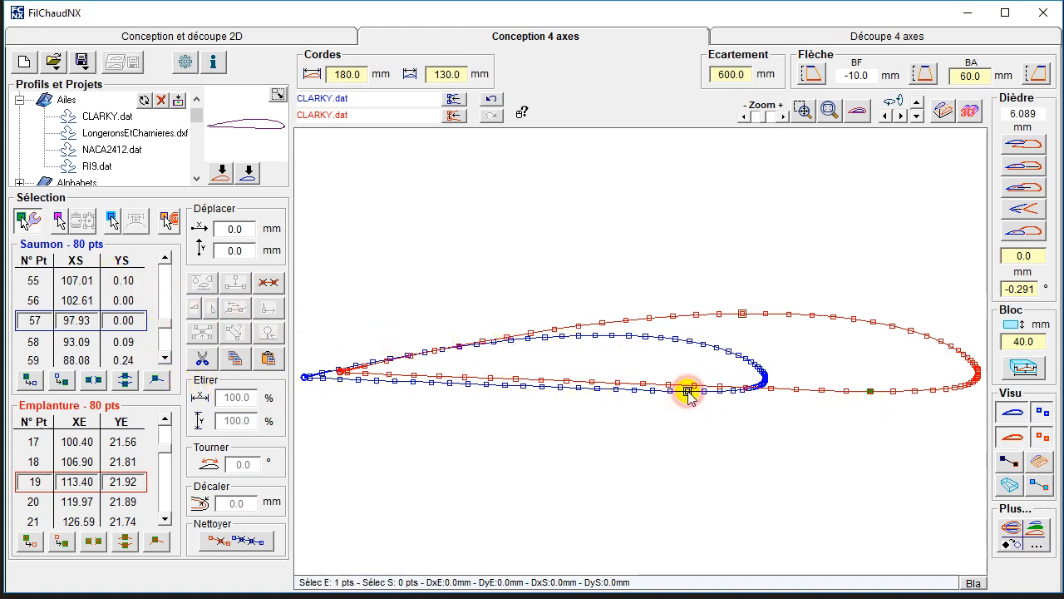
{"action": "left_click", "coordinate": [689, 391]}
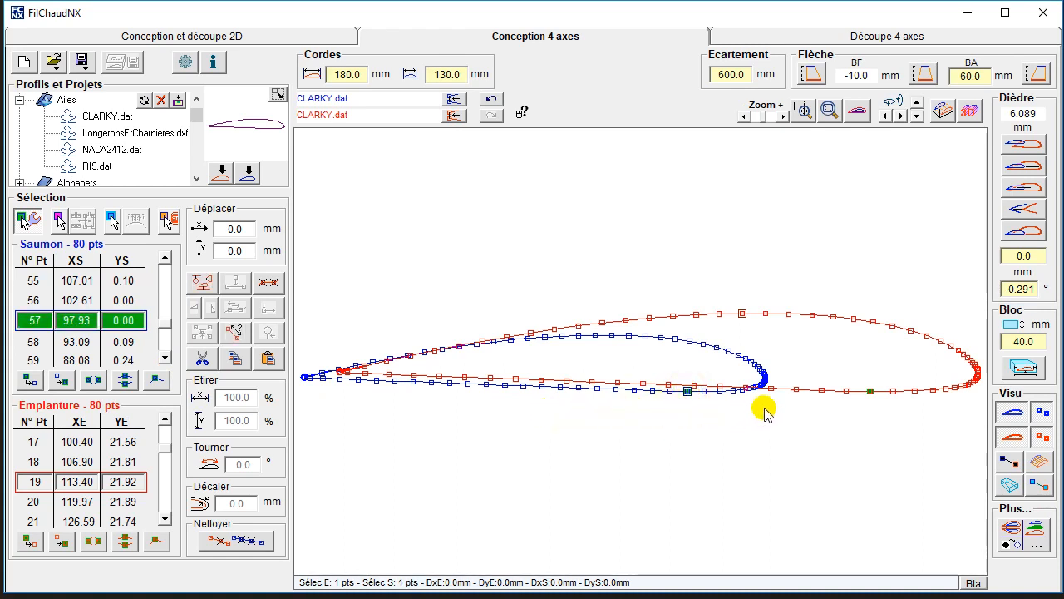
{"action": "left_click", "coordinate": [871, 392]}
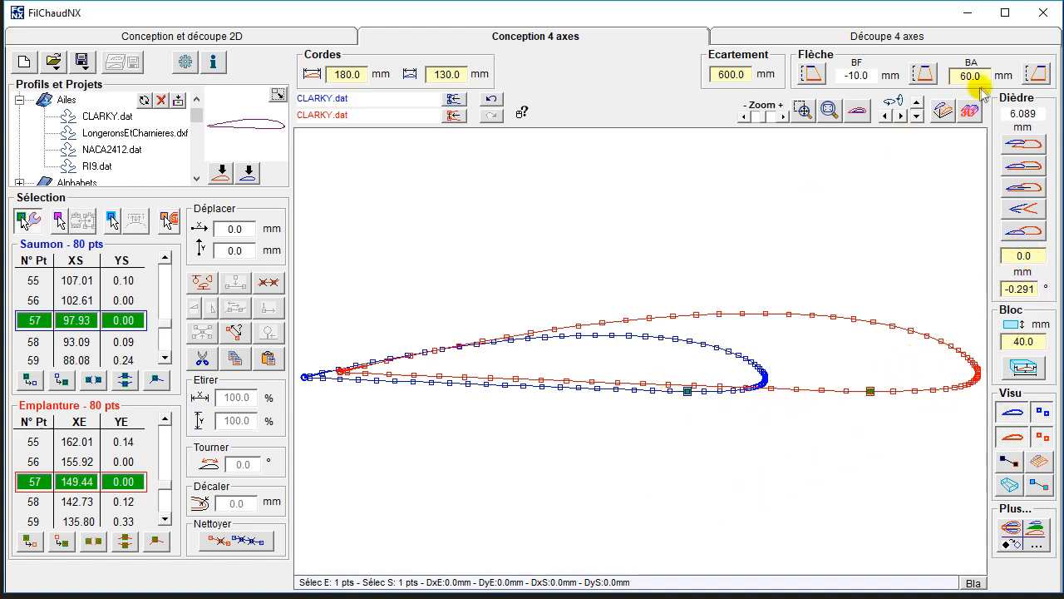
Show the whole wing in front view, with the points of both profiles hidden.
{"action": "left_click", "coordinate": [943, 110]}
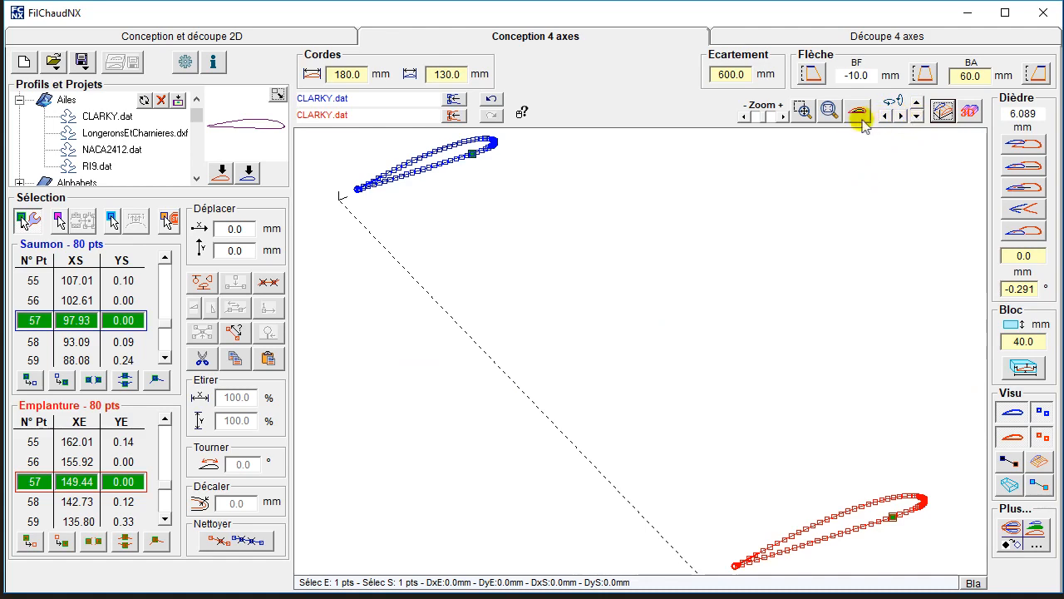
{"action": "left_click", "coordinate": [857, 113]}
{"action": "left_click", "coordinate": [900, 115]}
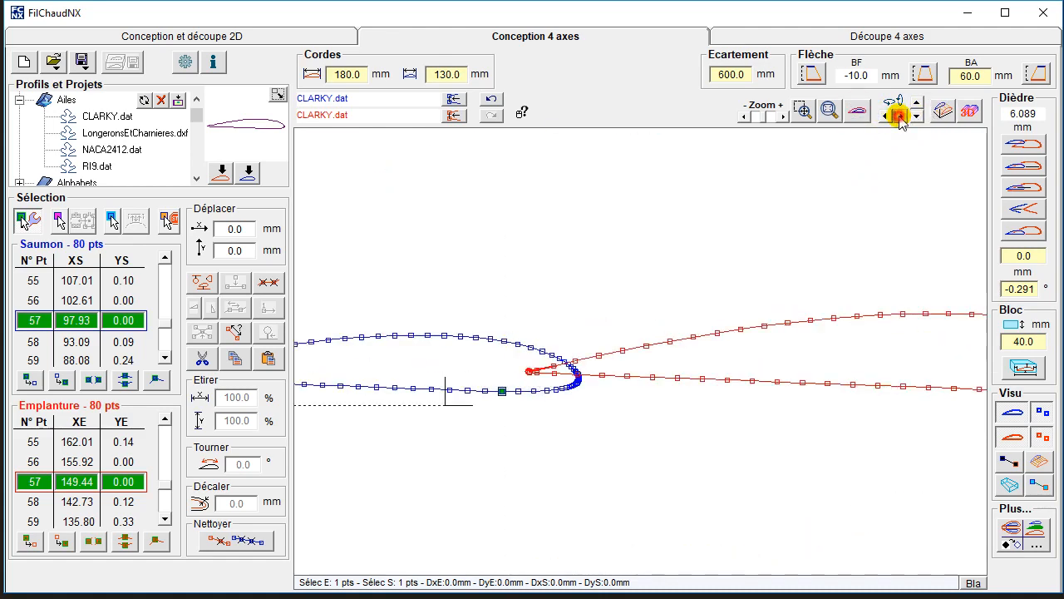
{"action": "left_click", "coordinate": [886, 116]}
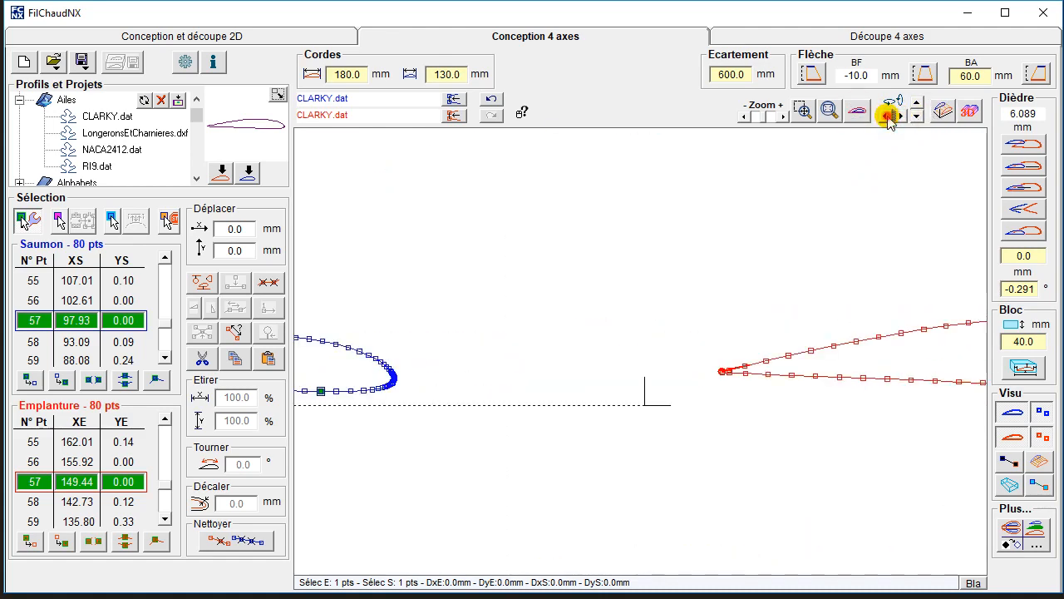
{"action": "left_click", "coordinate": [888, 117]}
{"action": "left_click", "coordinate": [903, 117]}
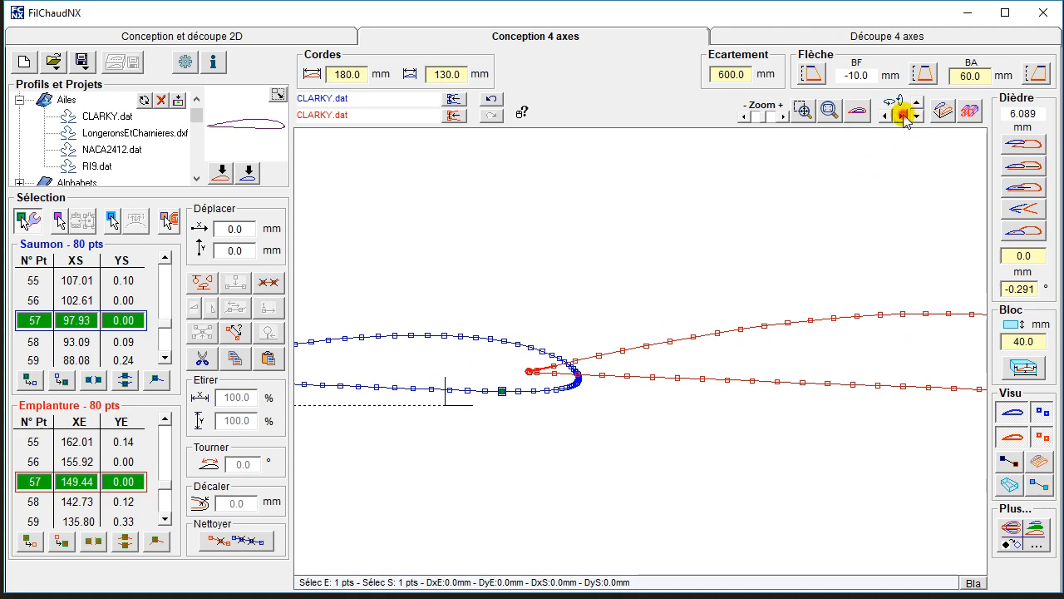
{"action": "left_click", "coordinate": [904, 117]}
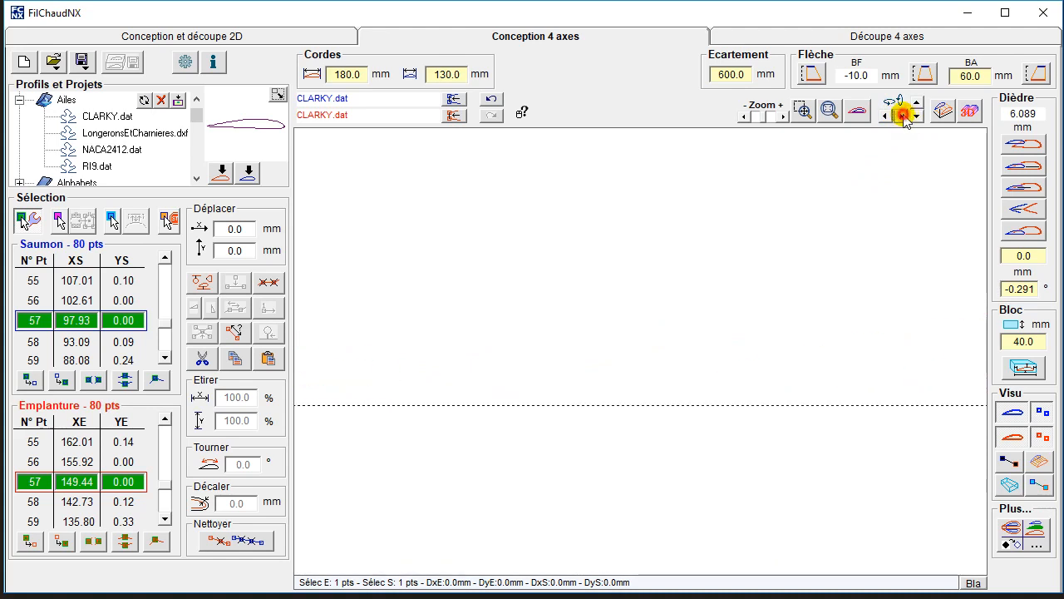
{"action": "left_click", "coordinate": [832, 111]}
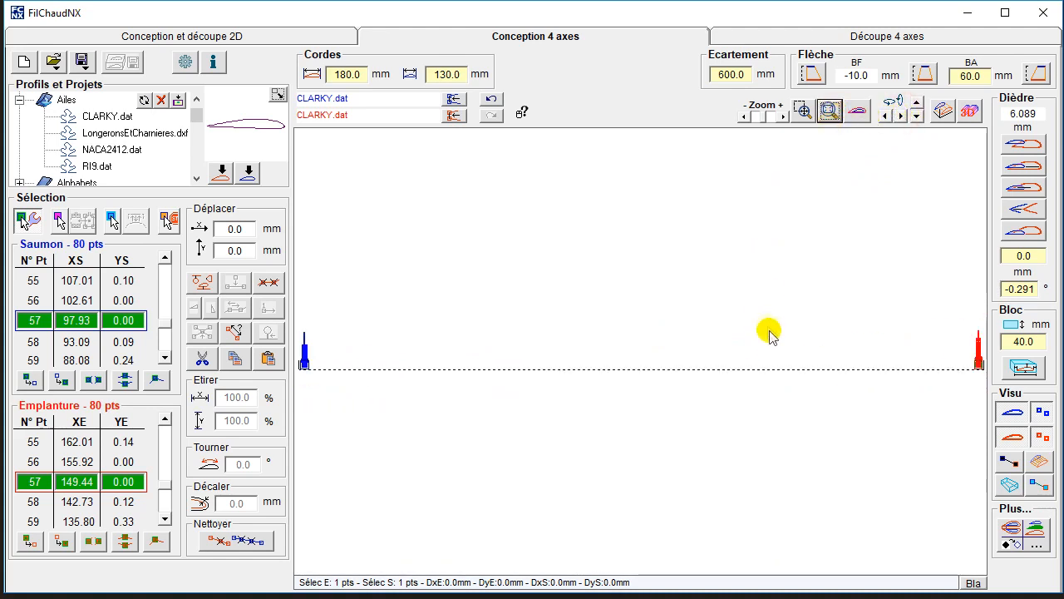
{"action": "left_click", "coordinate": [1042, 435]}
{"action": "left_click", "coordinate": [1042, 411]}
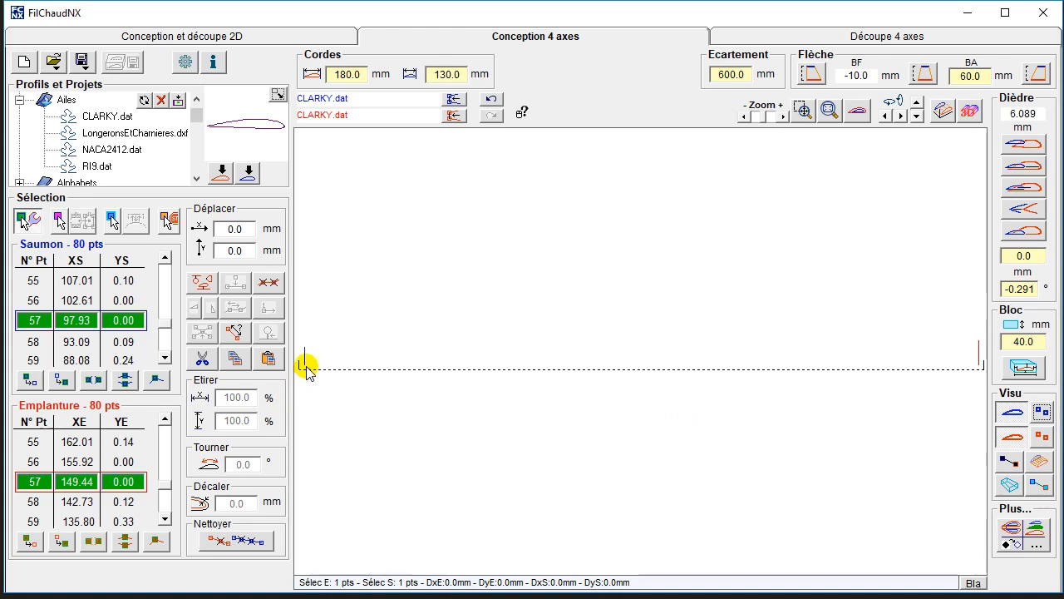
Compare the dihedral preset with level upper surfaces against the one with level lower surfaces in side view.
{"action": "left_click", "coordinate": [1029, 147]}
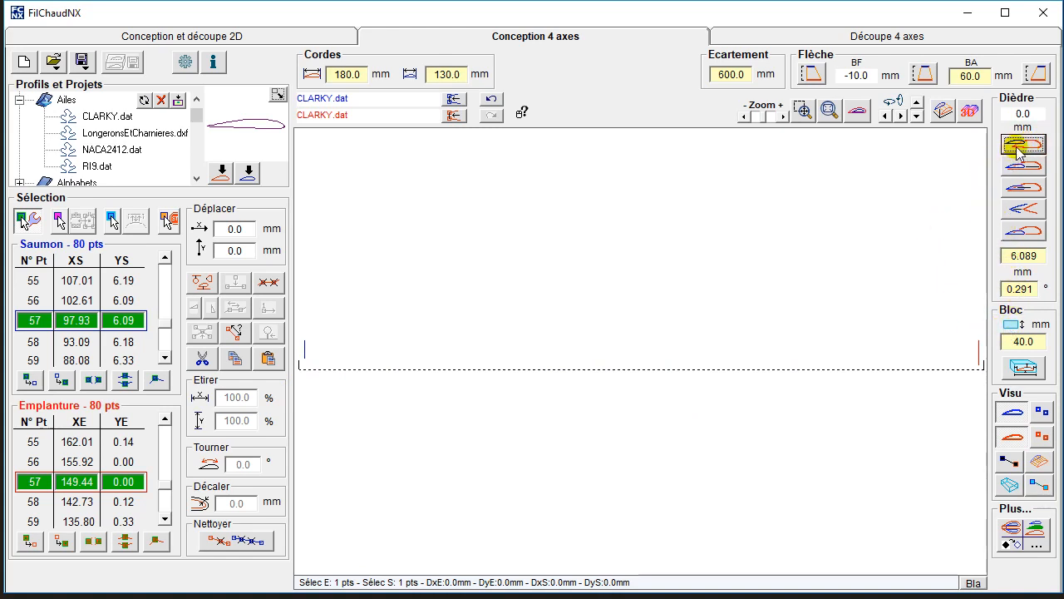
{"action": "left_click", "coordinate": [858, 112]}
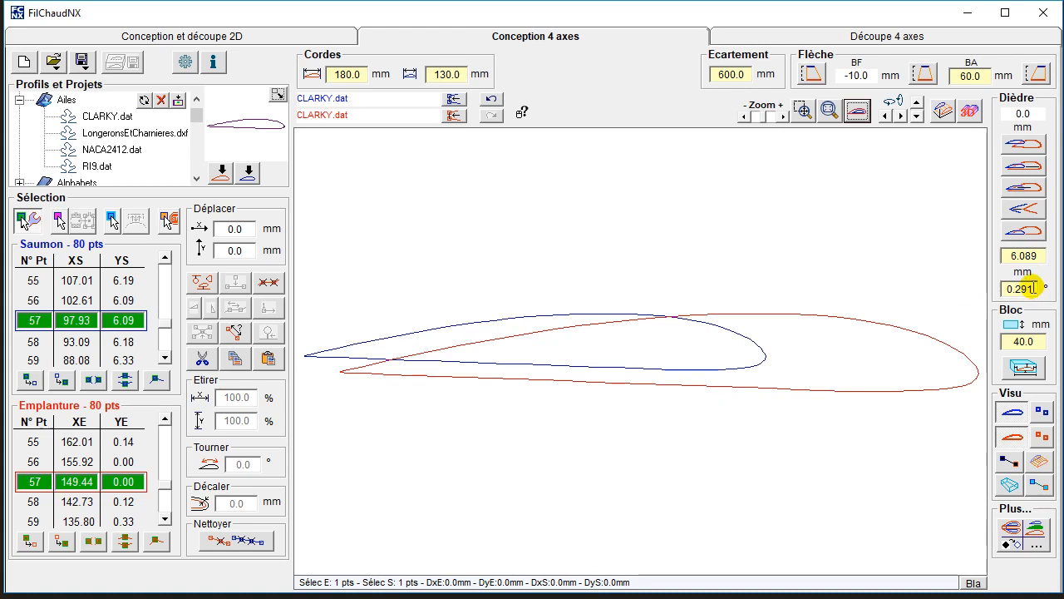
{"action": "left_click", "coordinate": [1023, 231]}
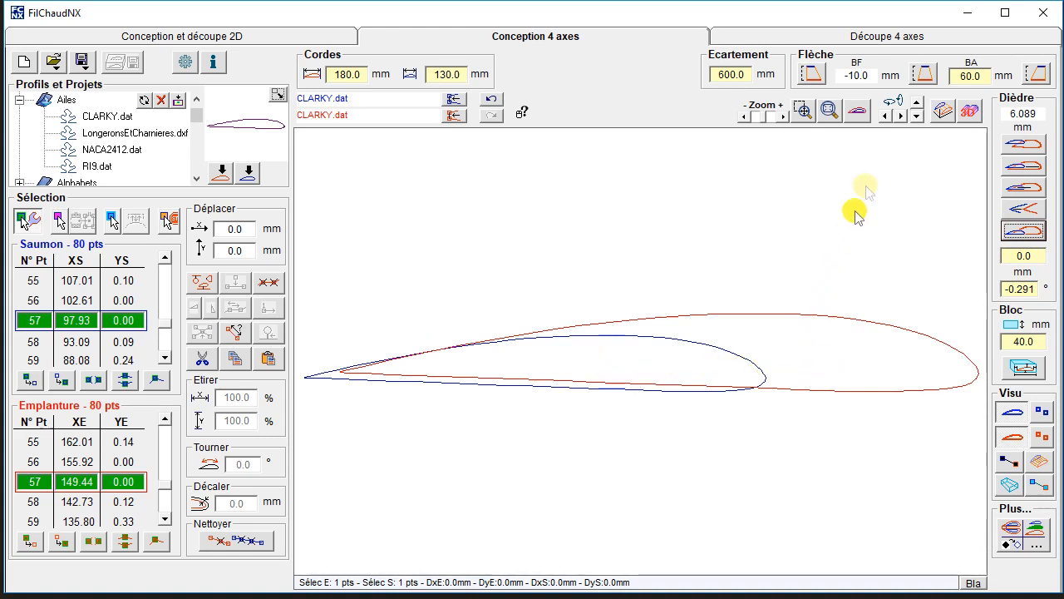
Centre the sweep at 25 mm on both edges and apply the dihedral preset that levels the two profiles' upper surfaces.
{"action": "left_click", "coordinate": [923, 74]}
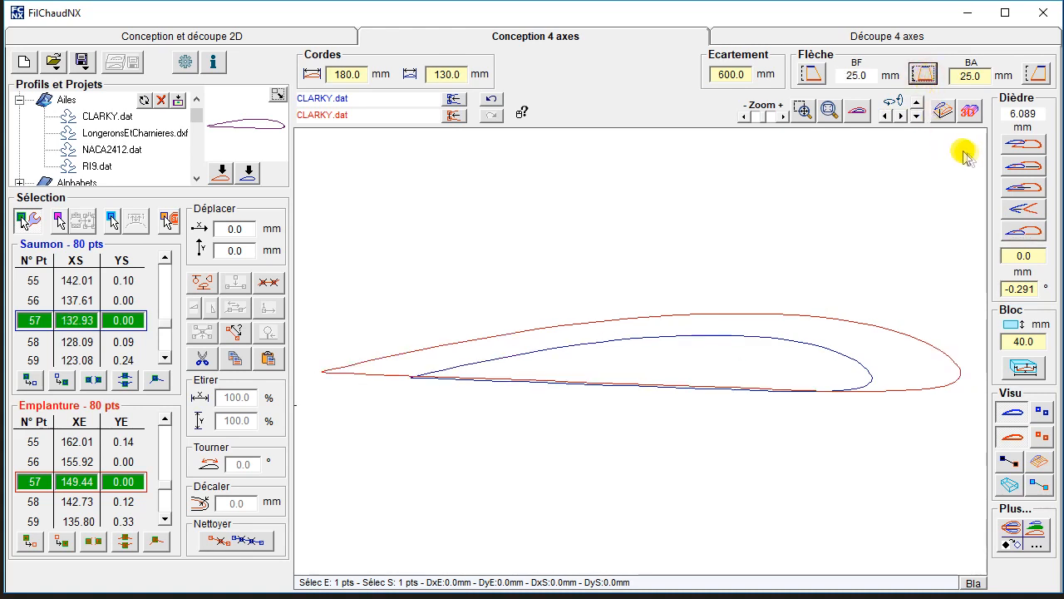
{"action": "left_click", "coordinate": [1025, 187]}
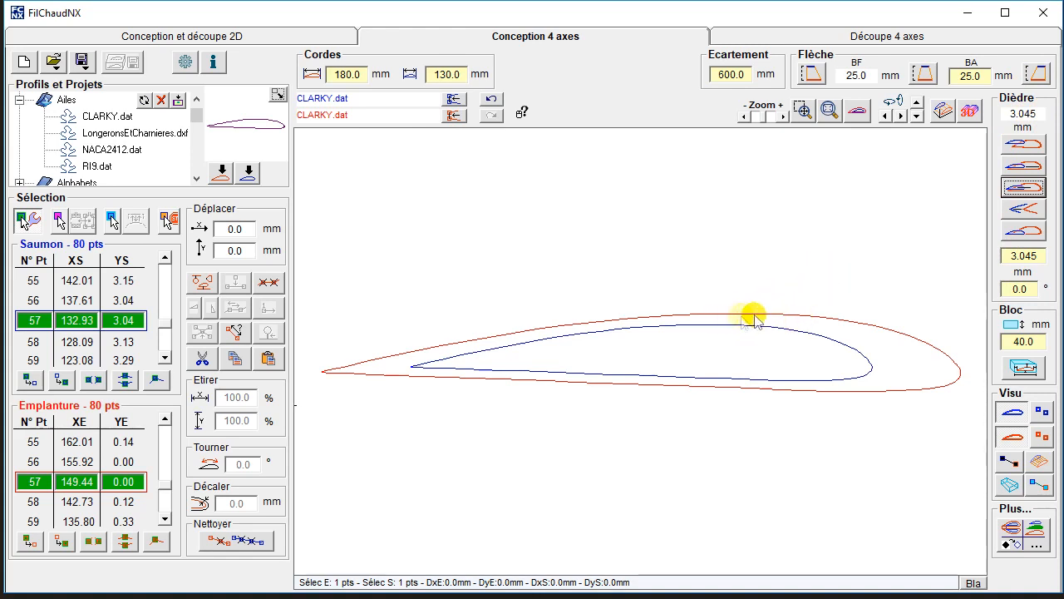
{"action": "left_click", "coordinate": [1029, 146]}
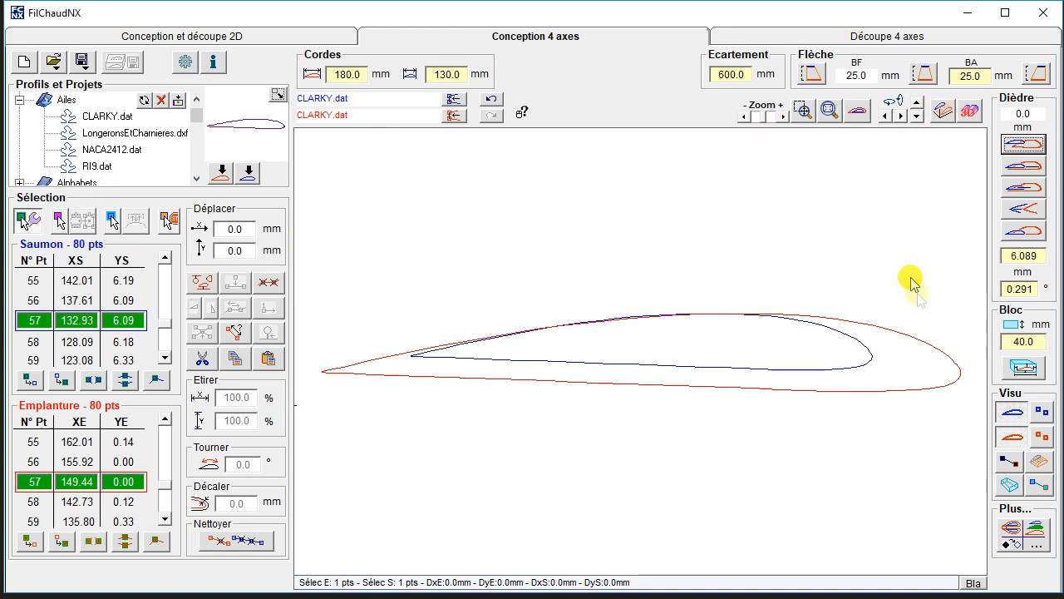
Display the foam block around the wing and set its thickness to 30 mm.
{"action": "left_click", "coordinate": [1008, 486]}
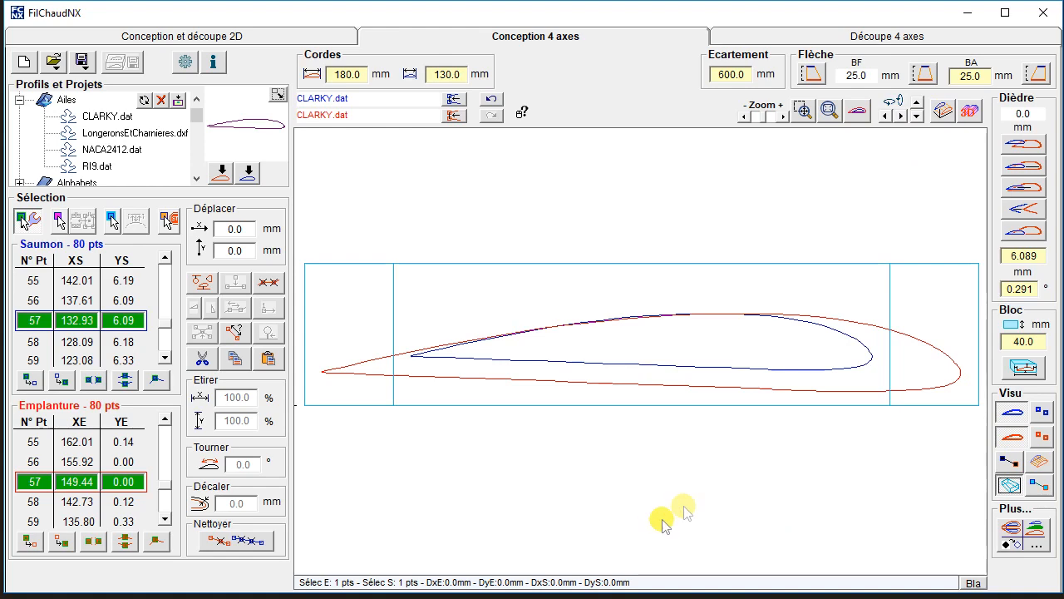
{"action": "left_click", "coordinate": [1024, 373]}
{"action": "left_click", "coordinate": [1023, 433]}
{"action": "double_click", "coordinate": [1019, 342]}
{"action": "type", "text": "30"}
{"action": "key", "text": "Return"}
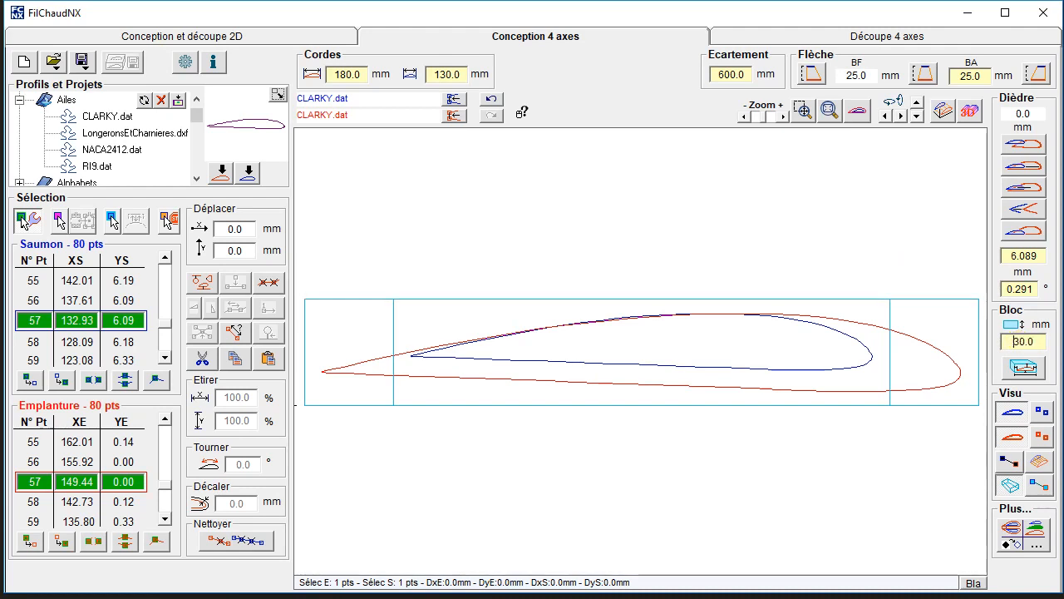
Set the foam block's thickness to 40 mm.
{"action": "left_click", "coordinate": [1020, 342]}
{"action": "key", "text": "BackSpace"}
{"action": "type", "text": "4"}
{"action": "key", "text": "Return"}
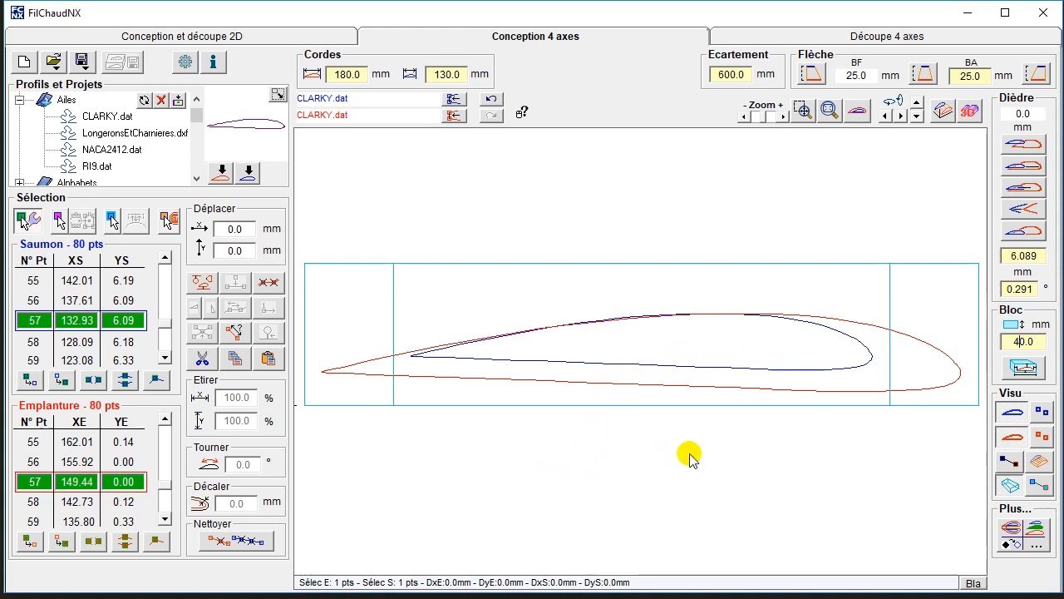
Open the wing's positioning in the block and try a root height of -14 mm above the block's underside, in side view.
{"action": "left_click", "coordinate": [1026, 366]}
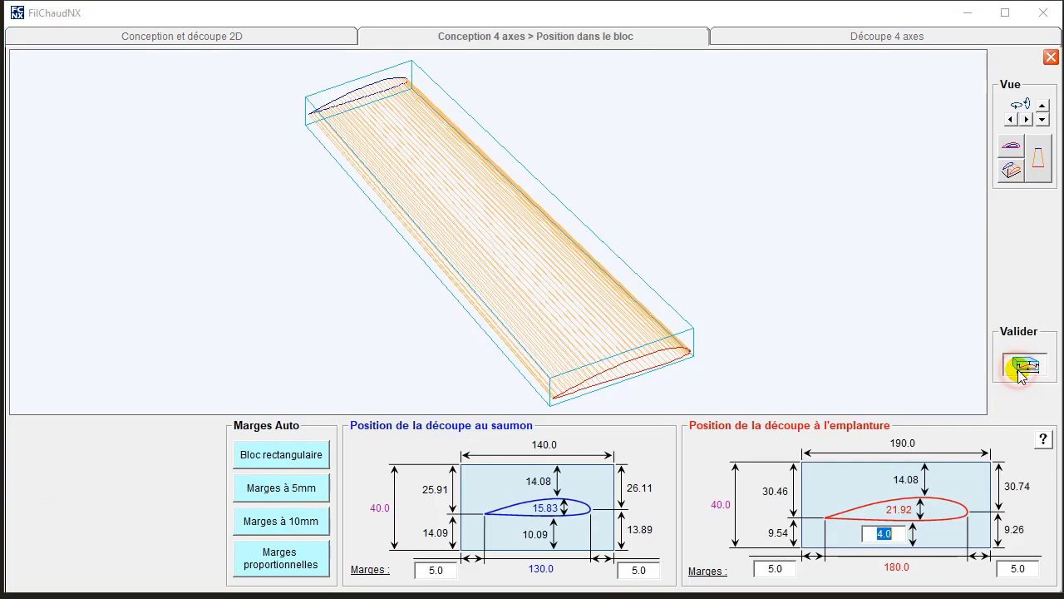
{"action": "left_click", "coordinate": [879, 535]}
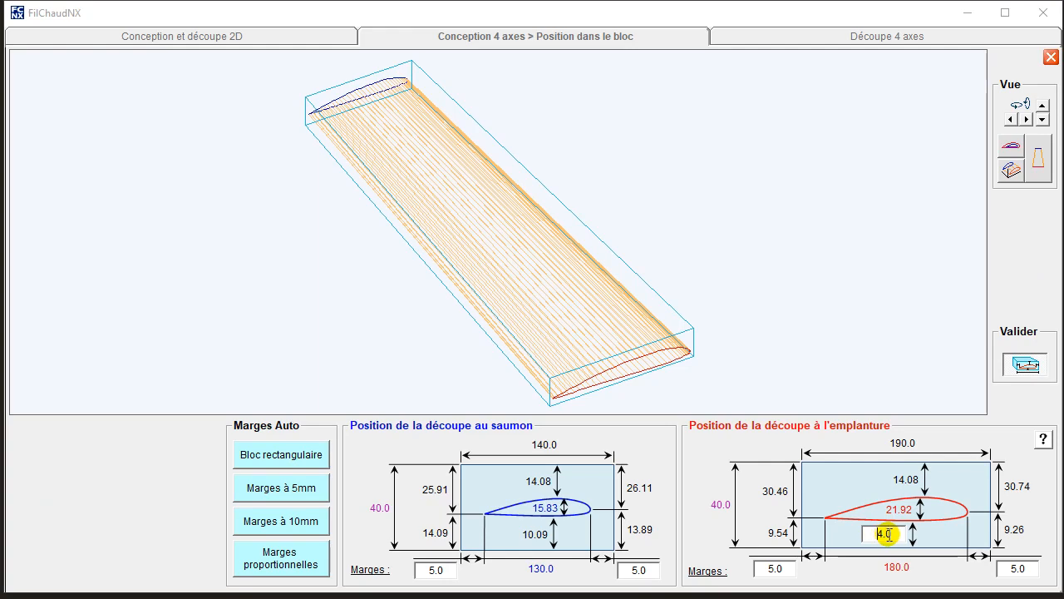
{"action": "type", "text": "6"}
{"action": "left_click", "coordinate": [1006, 371]}
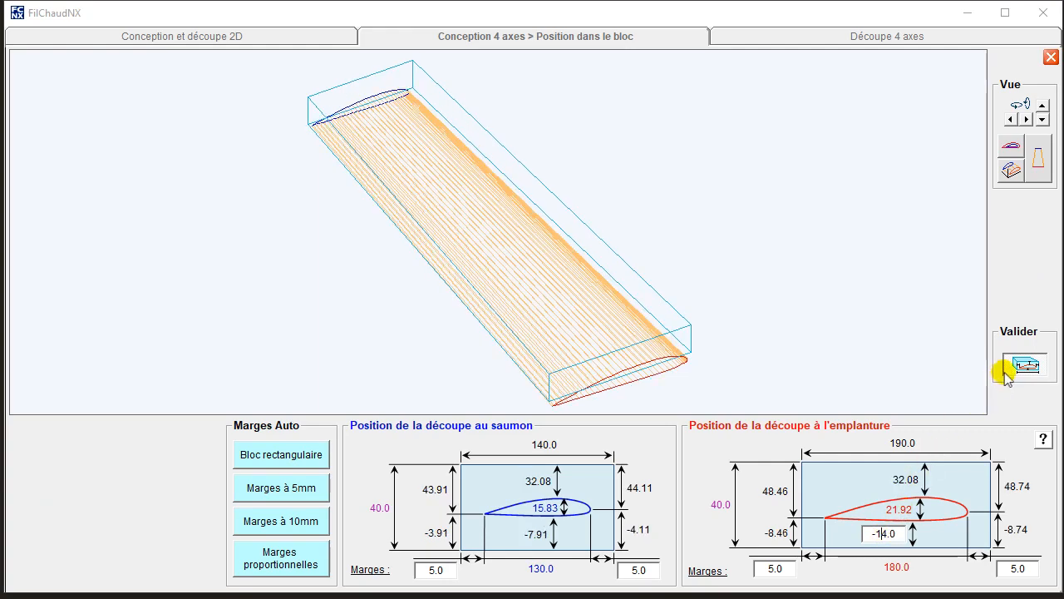
{"action": "left_click", "coordinate": [1011, 150]}
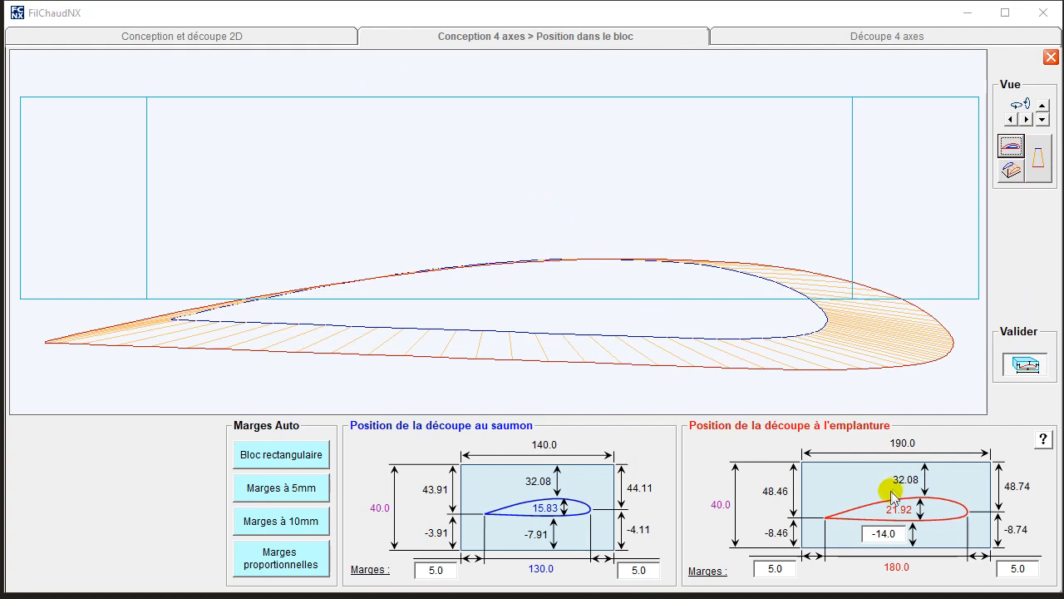
Set the root profile's height above the block's underside to 10 mm and validate the position.
{"action": "double_click", "coordinate": [884, 535]}
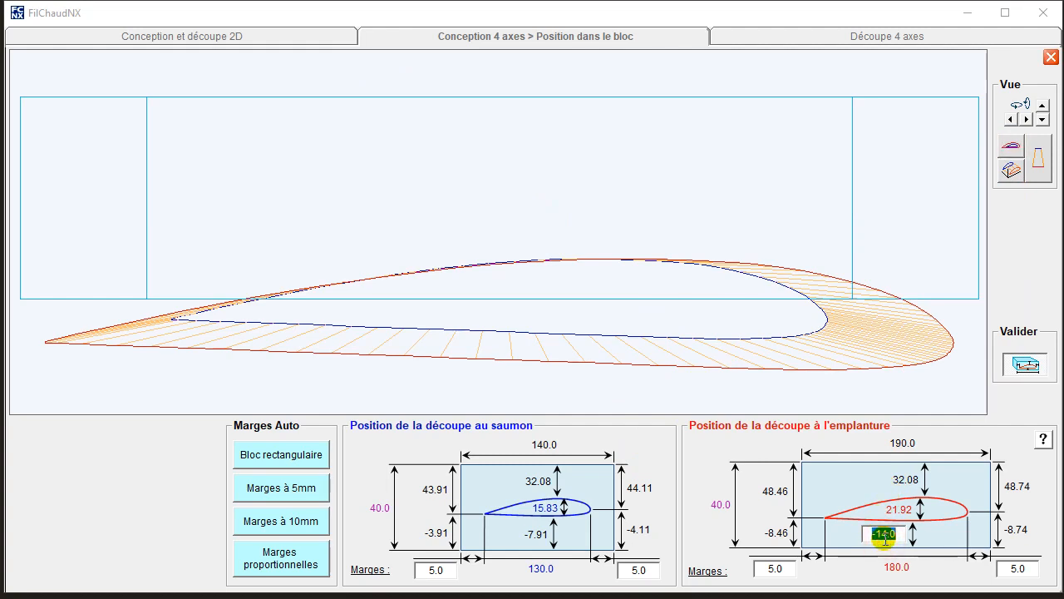
{"action": "type", "text": "10.0"}
{"action": "key", "text": "Return"}
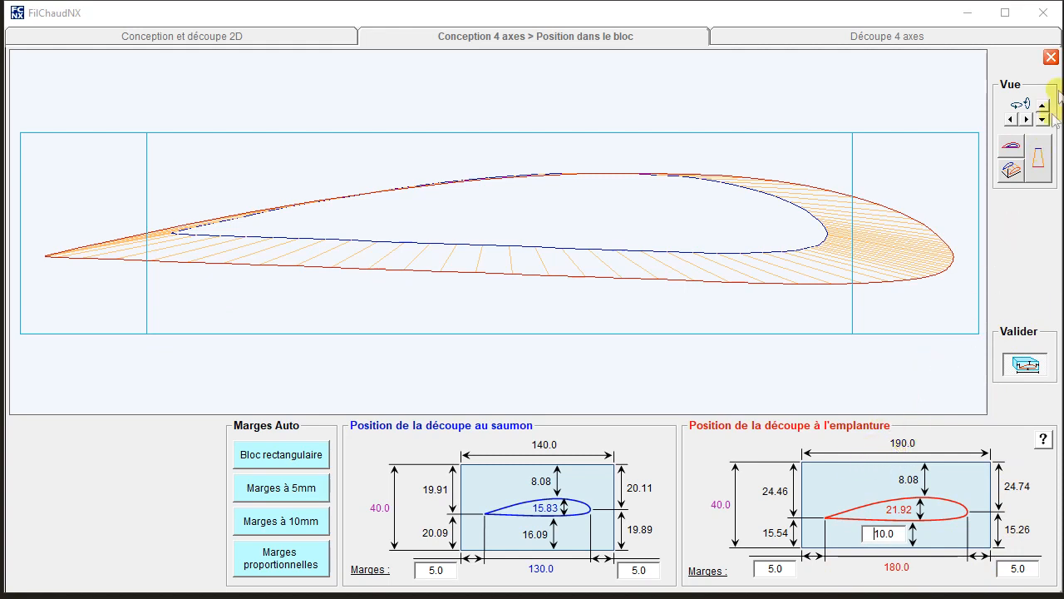
{"action": "left_click", "coordinate": [1026, 363]}
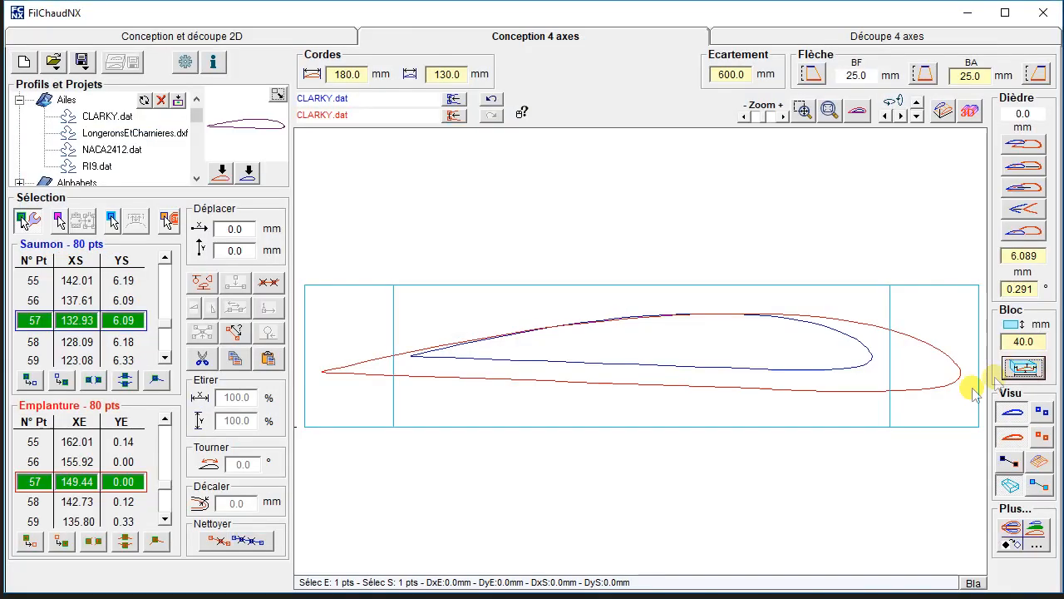
Display the root profile's points and clear the selected points on both profiles.
{"action": "left_click", "coordinate": [1042, 437]}
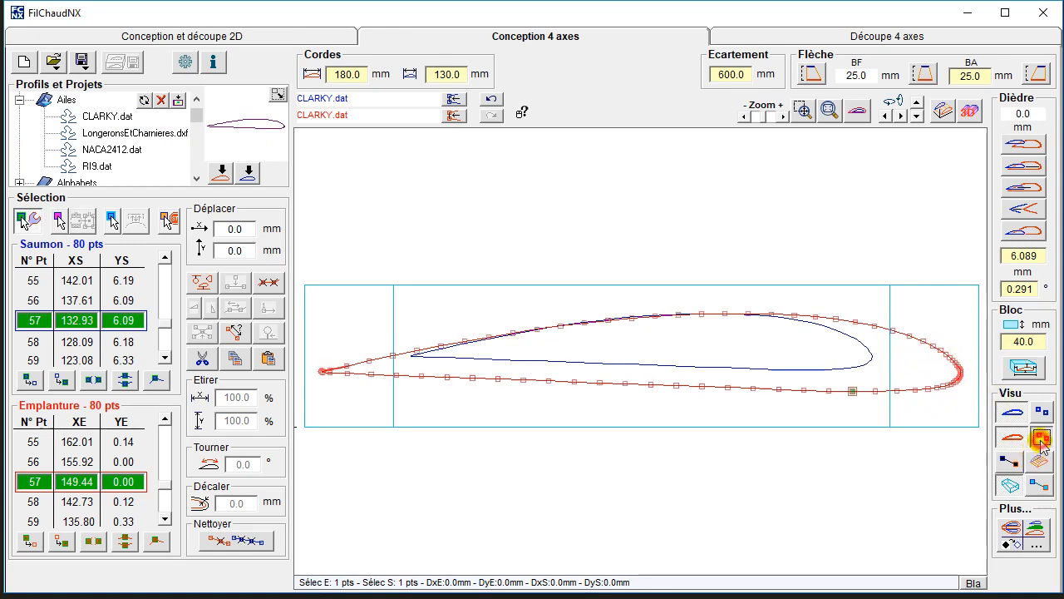
{"action": "left_click", "coordinate": [853, 403]}
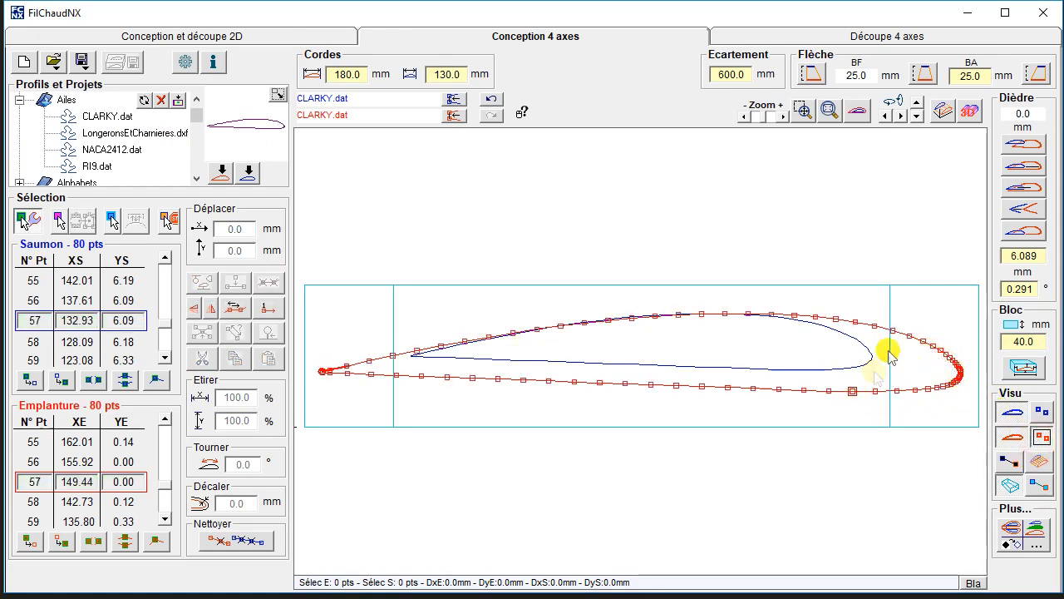
Pull point 29 of the root profile forward past the leading edge, to about X 185.76, Y 13.44.
{"action": "left_click", "coordinate": [924, 341]}
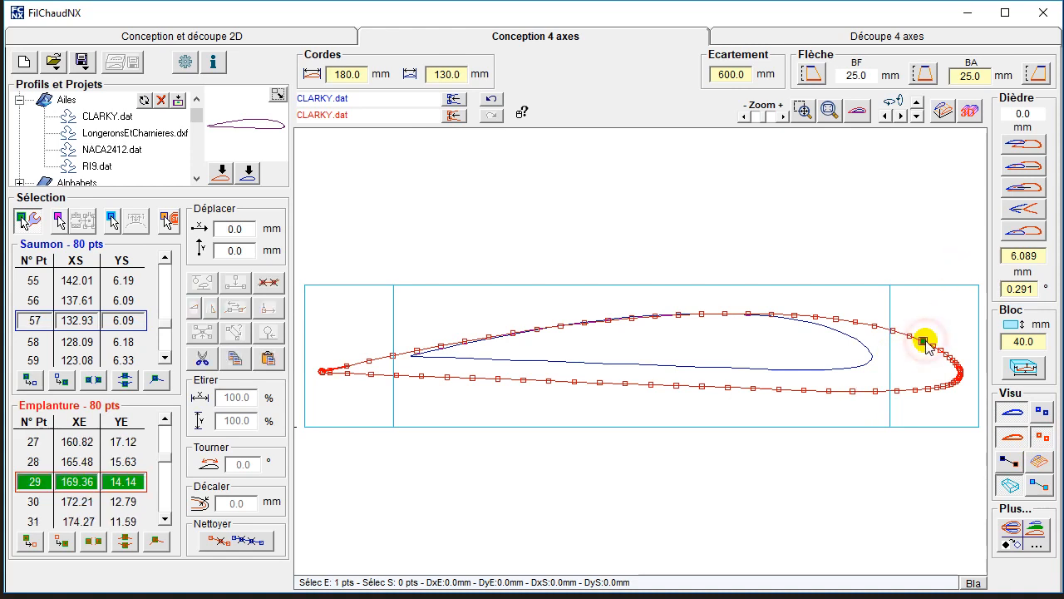
{"action": "left_click_drag", "start_coordinate": [944, 346], "coordinate": [985, 345]}
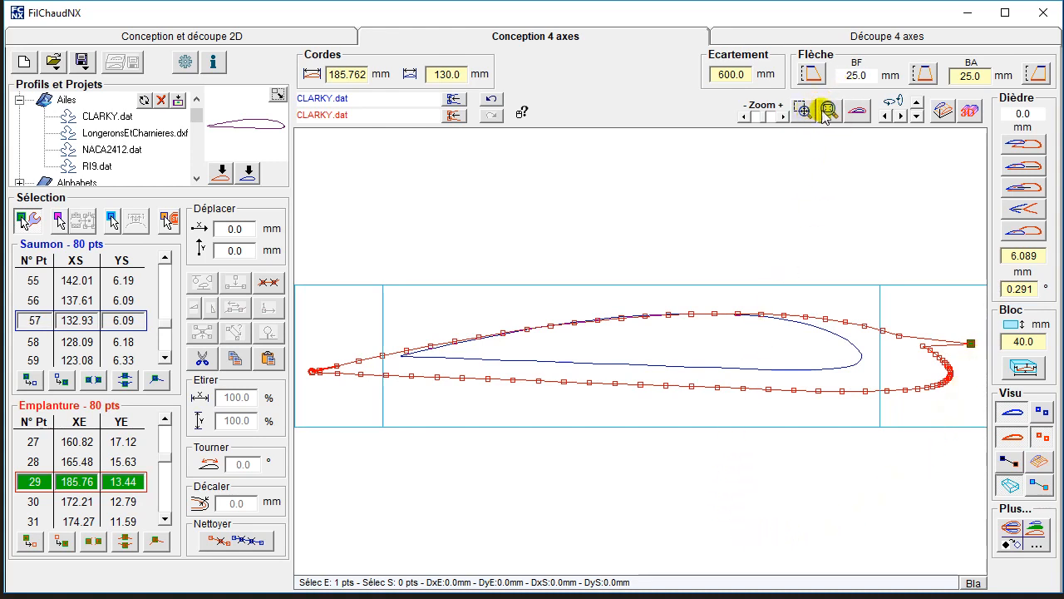
Set the root profile's leading-edge margin in the block to -0.76 mm, inspect it in side view and validate the position.
{"action": "left_click", "coordinate": [1024, 368]}
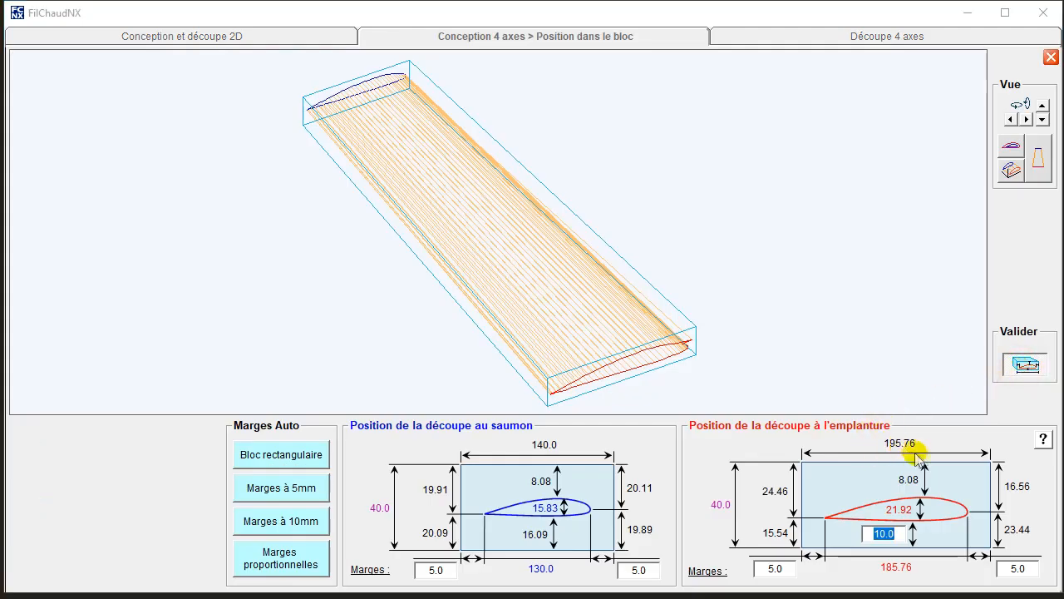
{"action": "left_click", "coordinate": [1018, 569]}
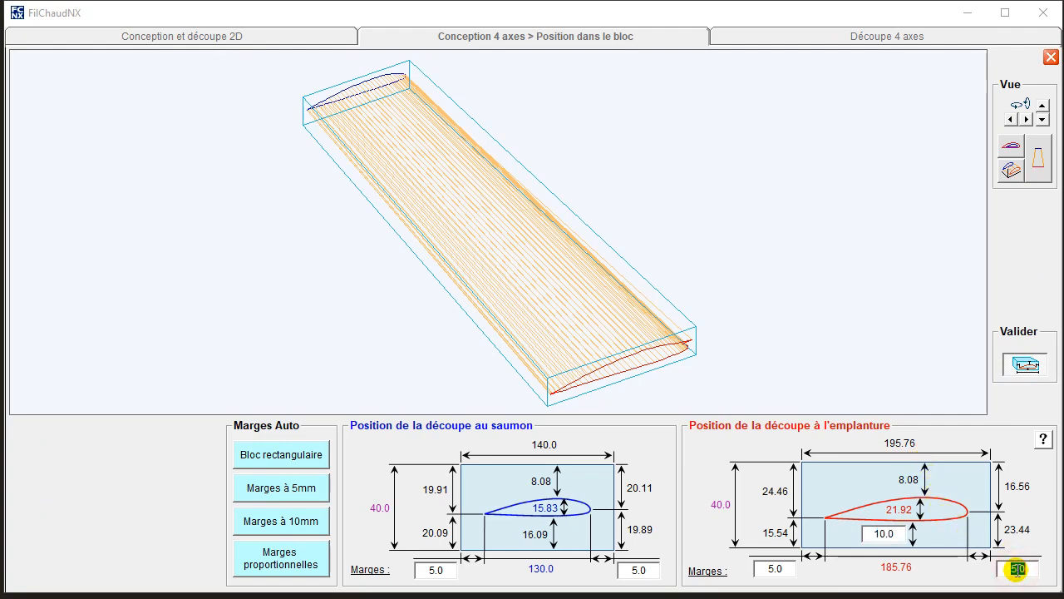
{"action": "key", "text": "BackSpace"}
{"action": "type", "text": "-0.76"}
{"action": "key", "text": "Return"}
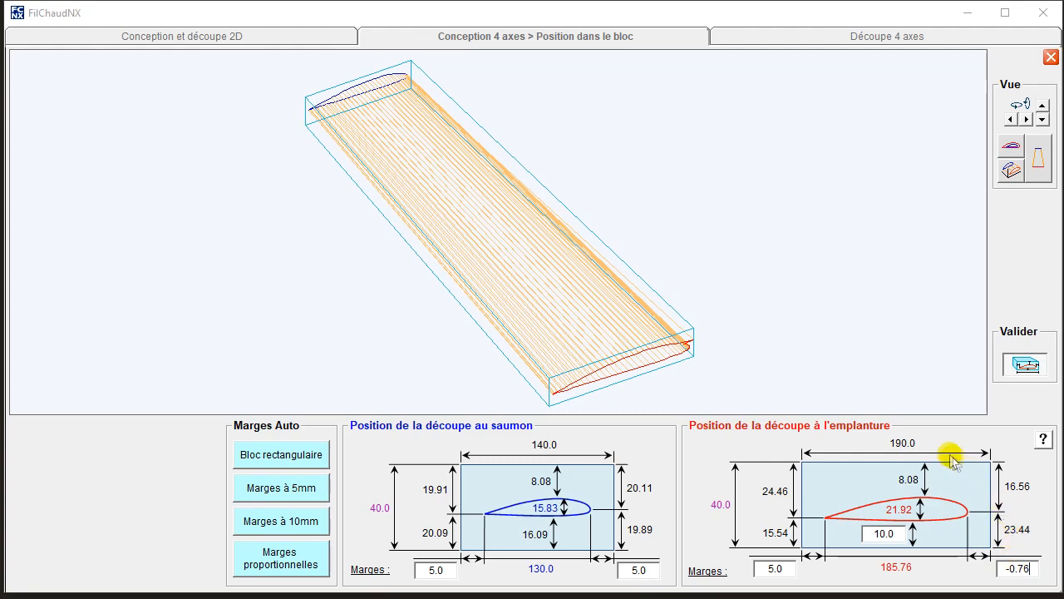
{"action": "left_click", "coordinate": [1010, 148]}
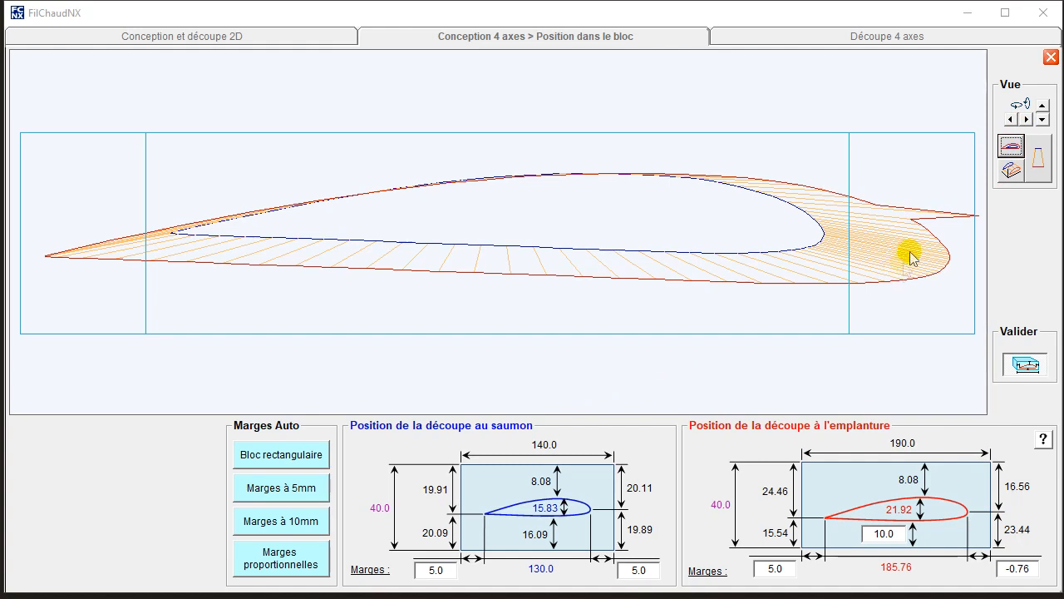
{"action": "left_click", "coordinate": [1018, 372]}
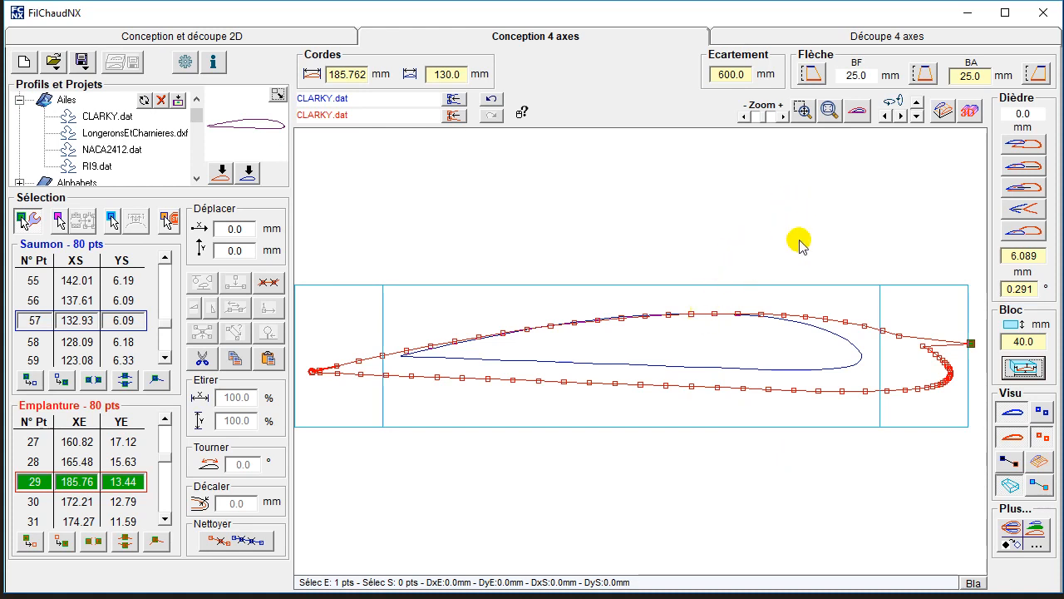
Undo the displacement of the root profile's point 29 and hide the foam block outline.
{"action": "left_click", "coordinate": [489, 99]}
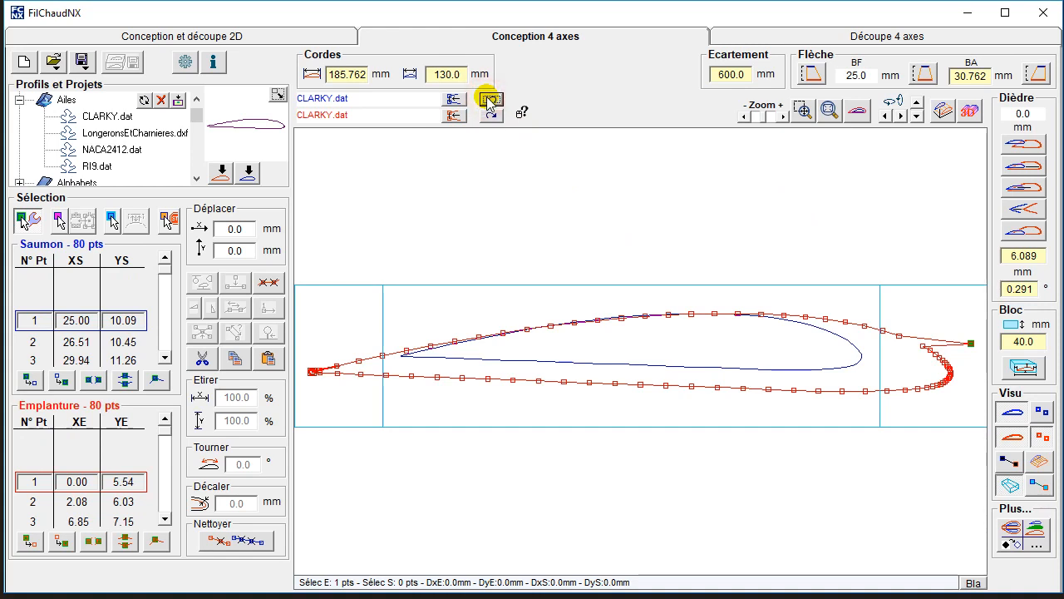
{"action": "left_click", "coordinate": [490, 99]}
{"action": "left_click", "coordinate": [1011, 485]}
{"action": "left_click", "coordinate": [859, 481]}
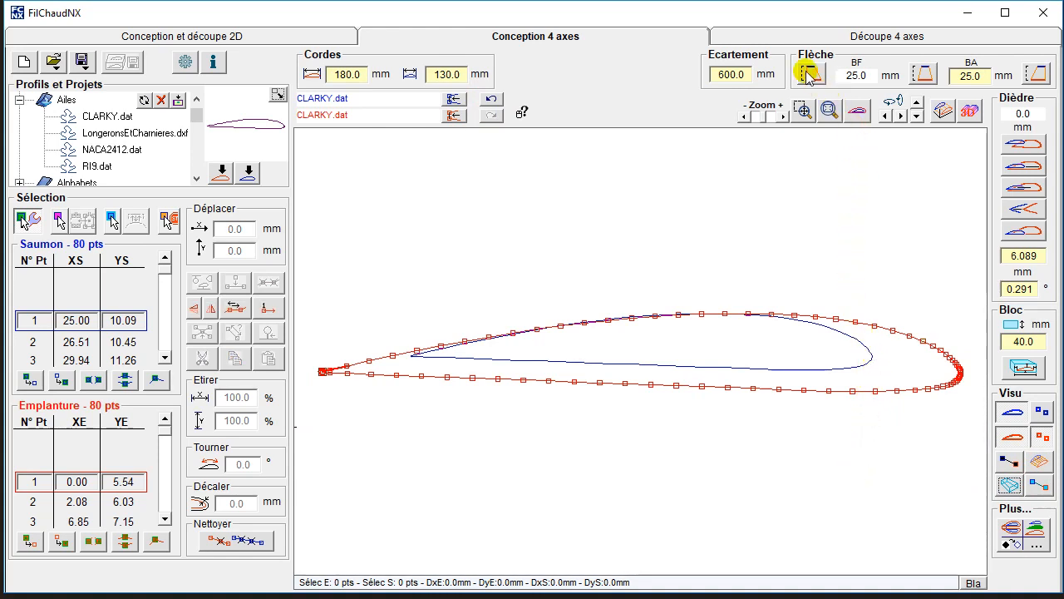
Try the design in 4-axis cutting, then return to the 4-axis design and set the spacing between the profiles to 500 mm.
{"action": "left_click", "coordinate": [745, 37]}
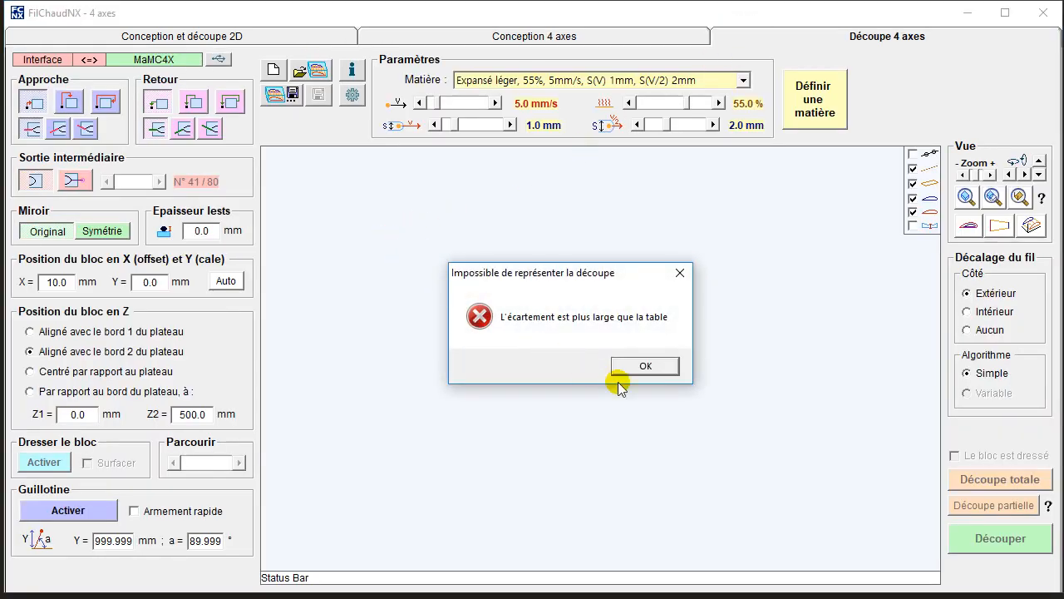
{"action": "left_click", "coordinate": [645, 366]}
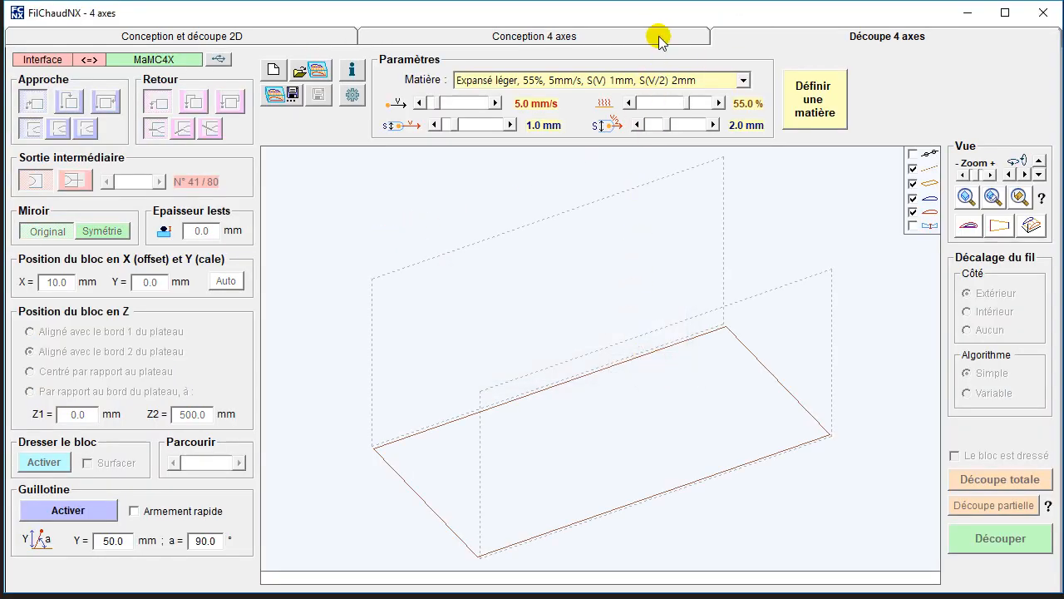
{"action": "left_click", "coordinate": [658, 36]}
{"action": "double_click", "coordinate": [741, 75]}
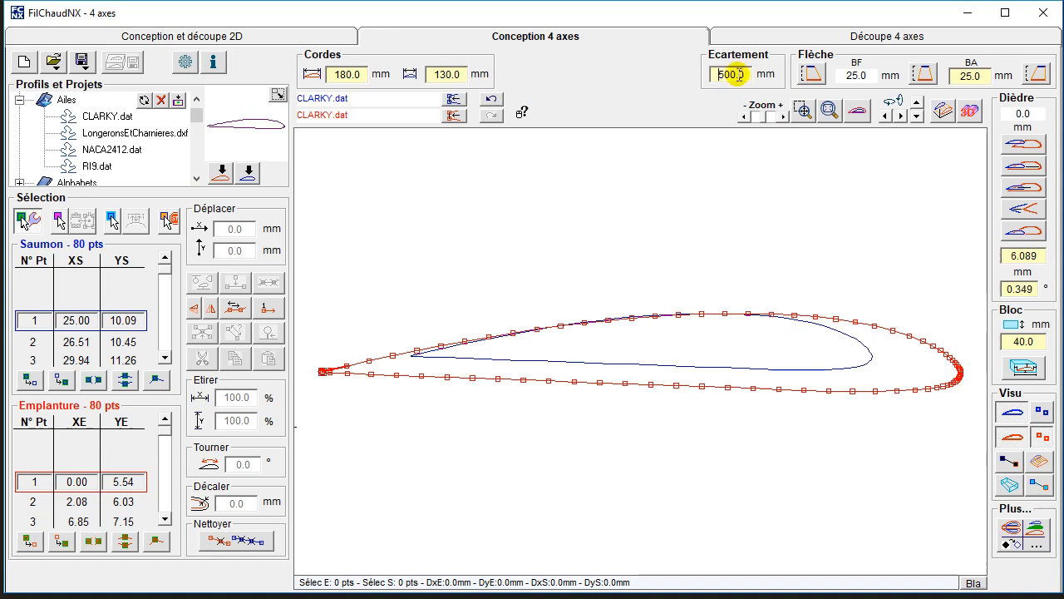
Open the wing in 4-axis cutting, try the intermediate exit at point 41 and turn it off again.
{"action": "left_click", "coordinate": [753, 36]}
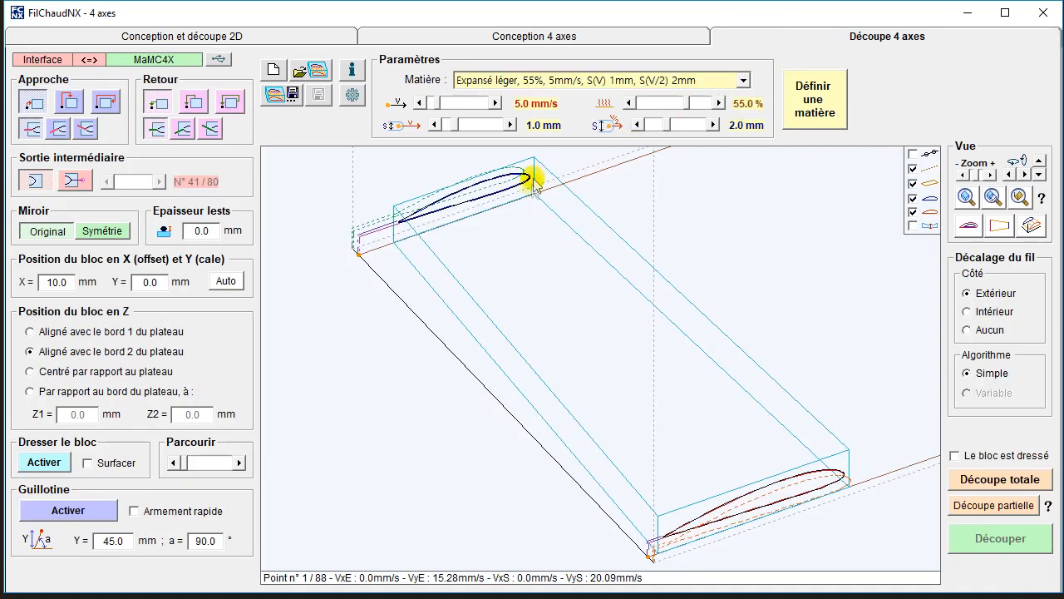
{"action": "left_click", "coordinate": [72, 182]}
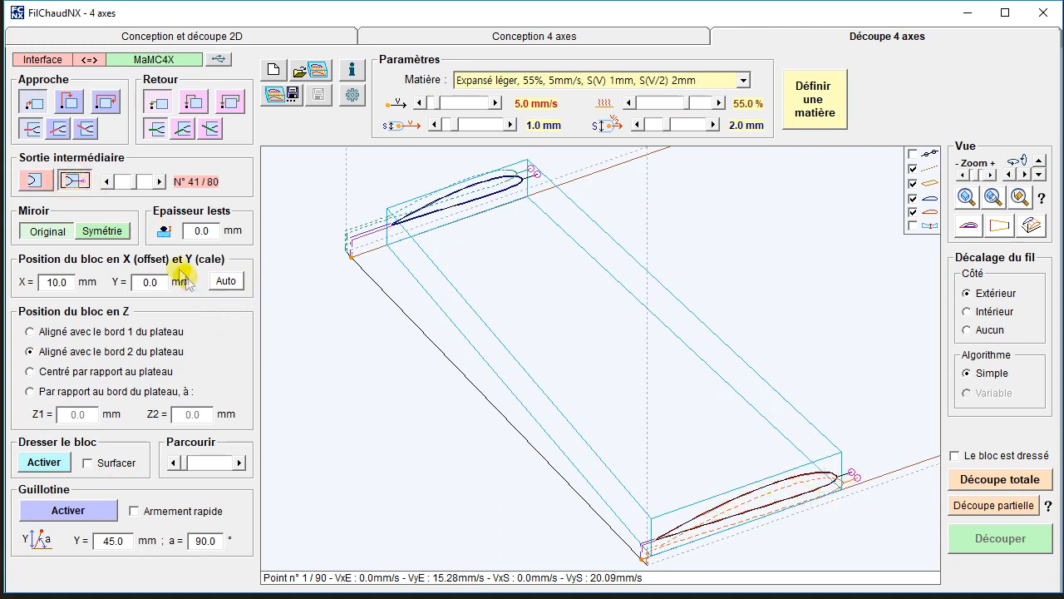
{"action": "left_click", "coordinate": [35, 182]}
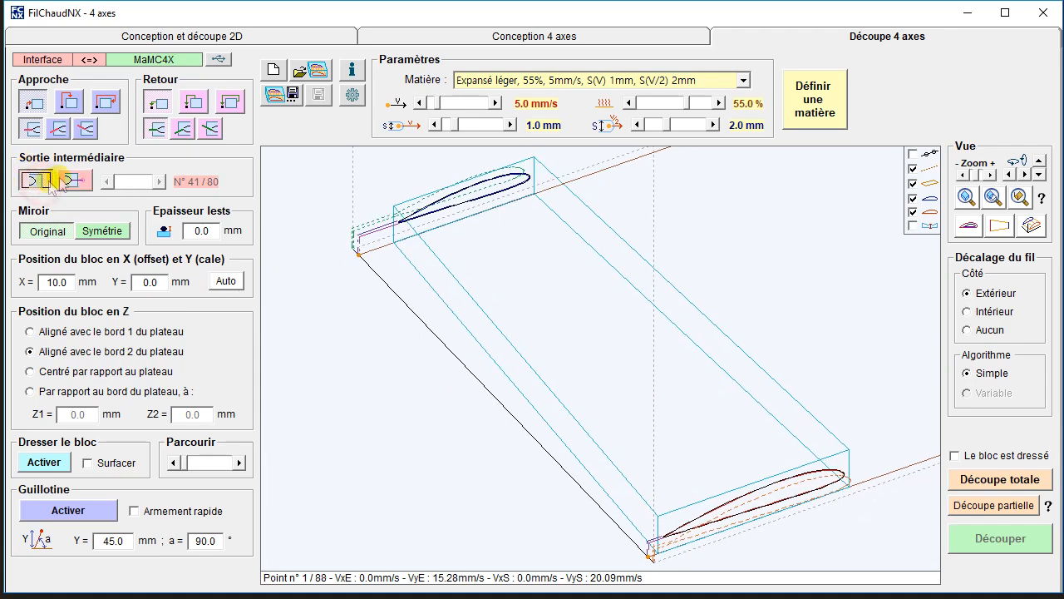
Return to the 4-axis design, display the tip profile's points and select leading-edge point 41 on both profiles.
{"action": "left_click", "coordinate": [672, 36]}
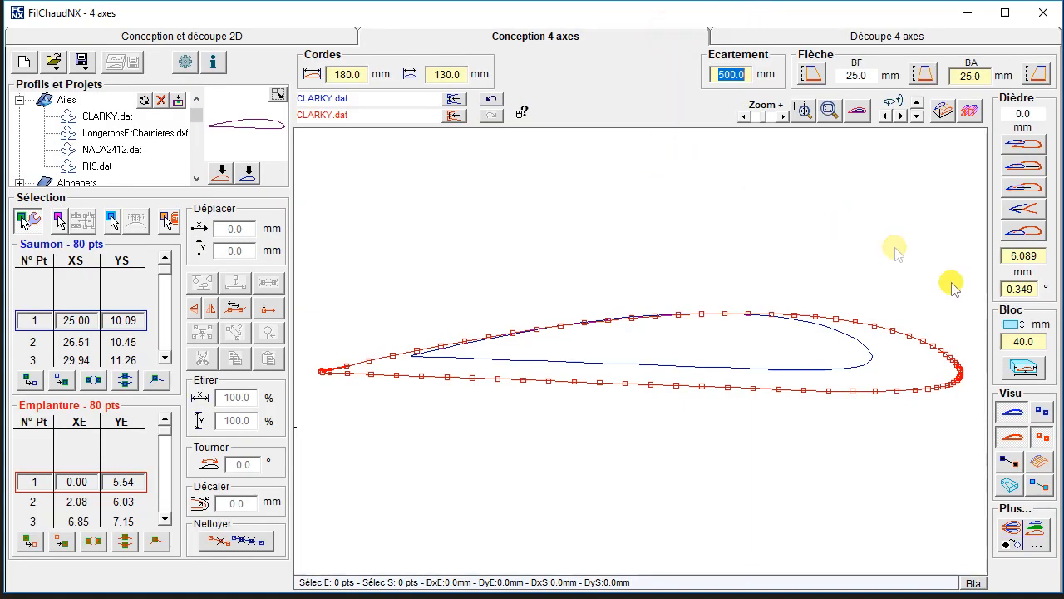
{"action": "left_click", "coordinate": [1041, 415]}
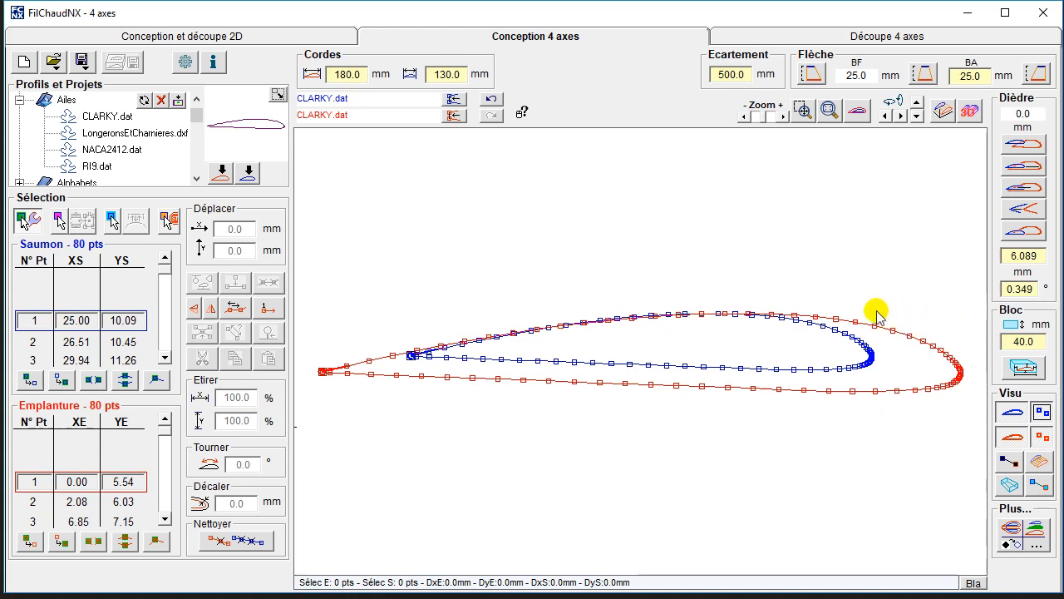
{"action": "left_click_drag", "start_coordinate": [836, 306], "coordinate": [972, 407]}
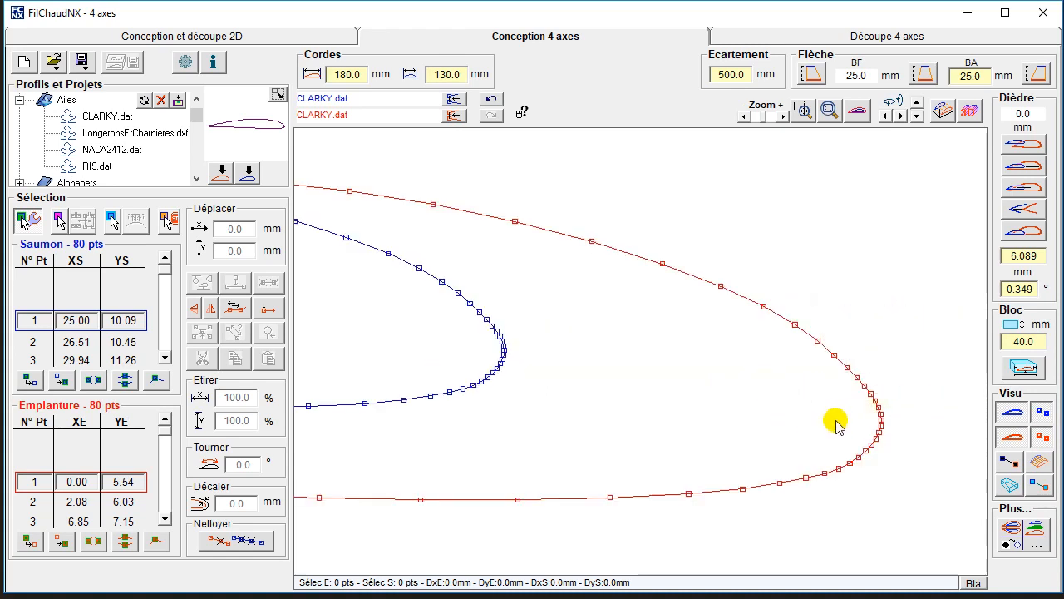
{"action": "left_click", "coordinate": [882, 418]}
{"action": "left_click_drag", "start_coordinate": [477, 311], "coordinate": [528, 377]}
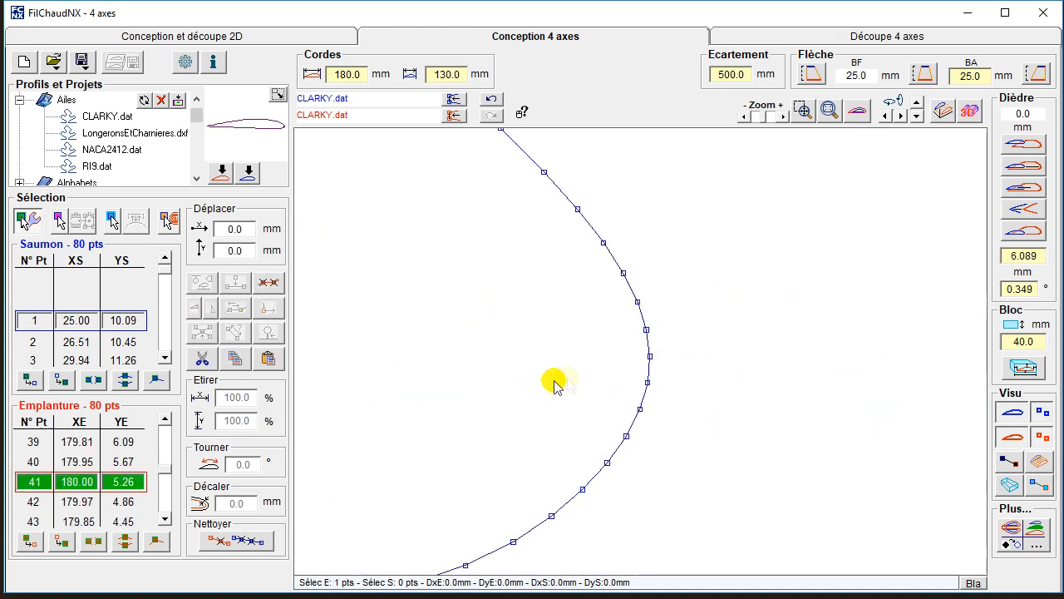
{"action": "left_click", "coordinate": [649, 356]}
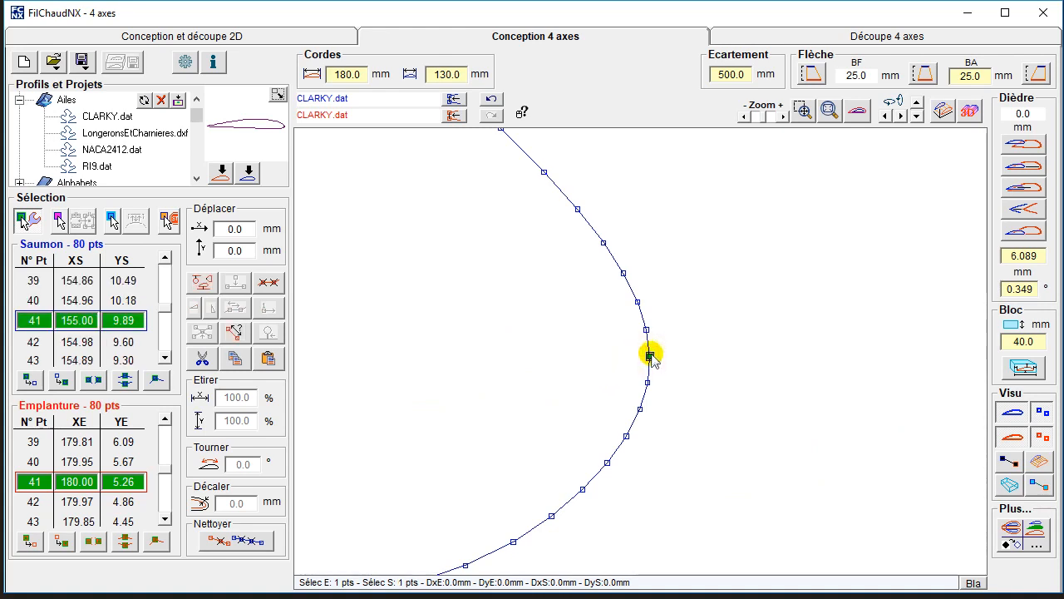
{"action": "left_click", "coordinate": [830, 111]}
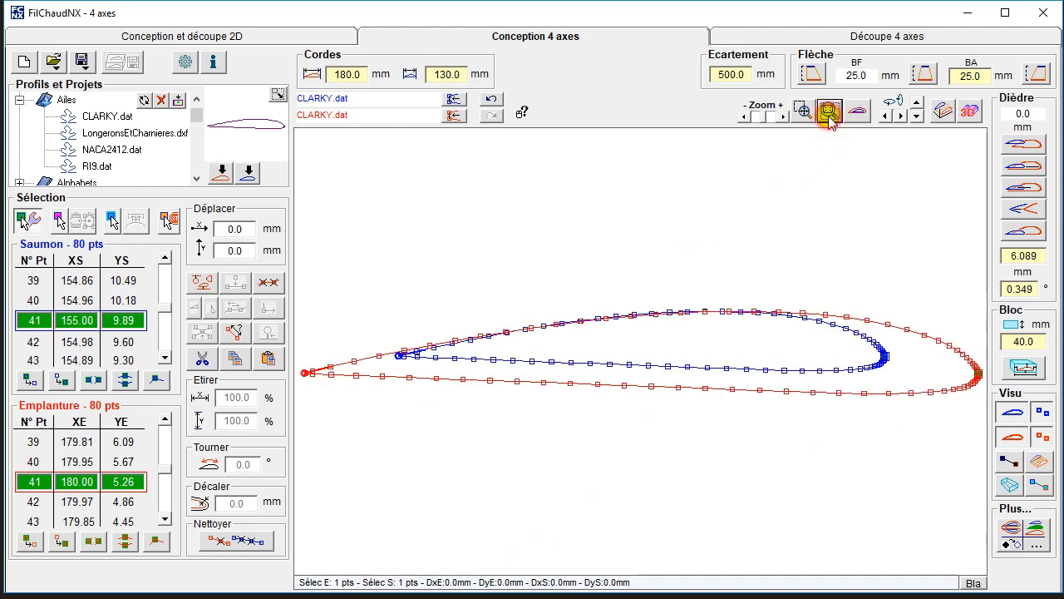
Insert the sideways open square path at the selected leading-edge points of both profiles and hide the wire lines.
{"action": "left_click", "coordinate": [202, 287]}
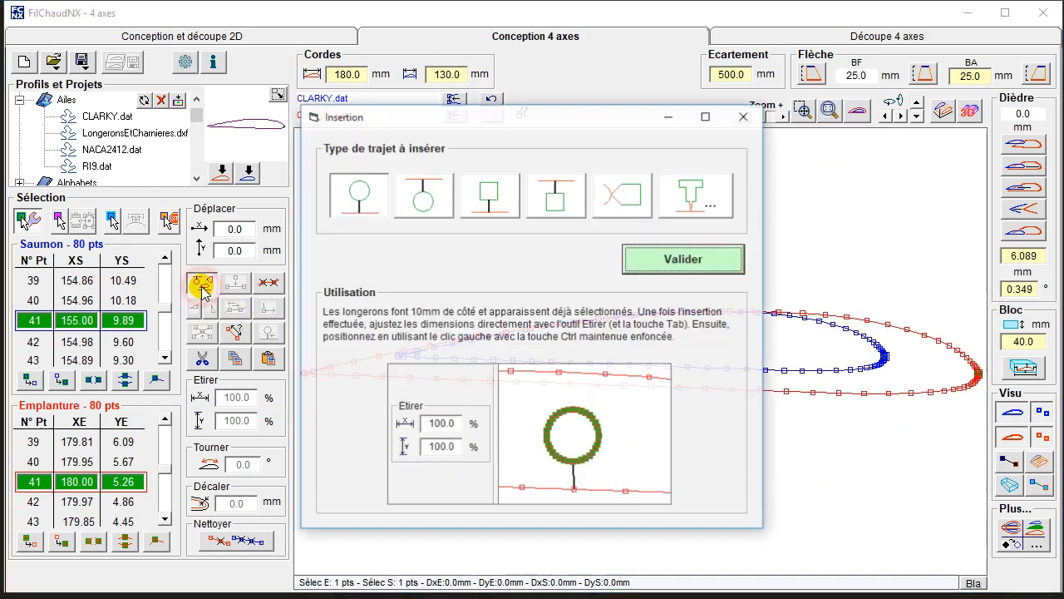
{"action": "left_click", "coordinate": [616, 193]}
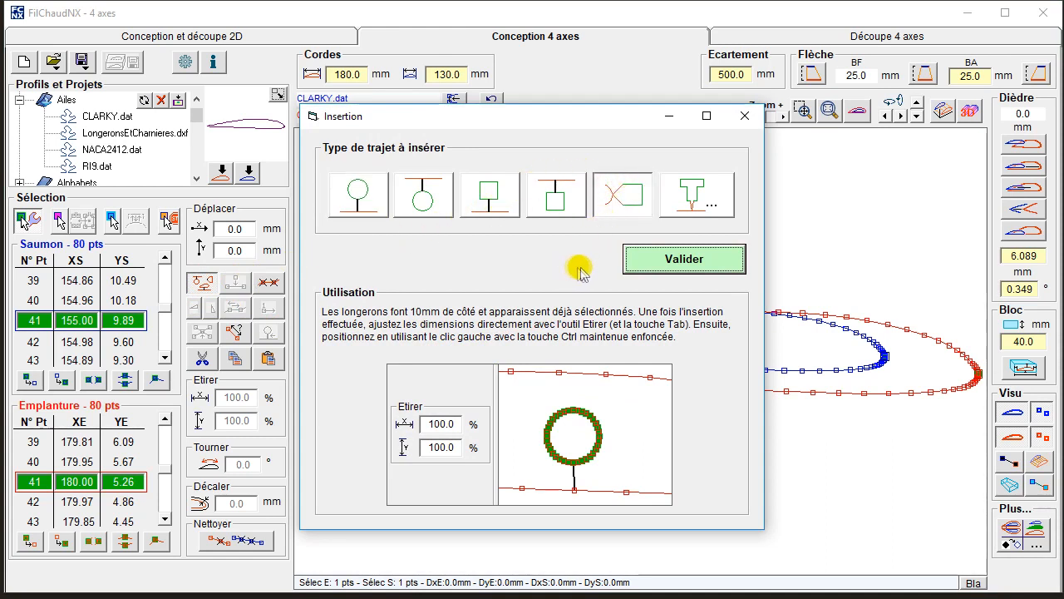
{"action": "left_click", "coordinate": [642, 258]}
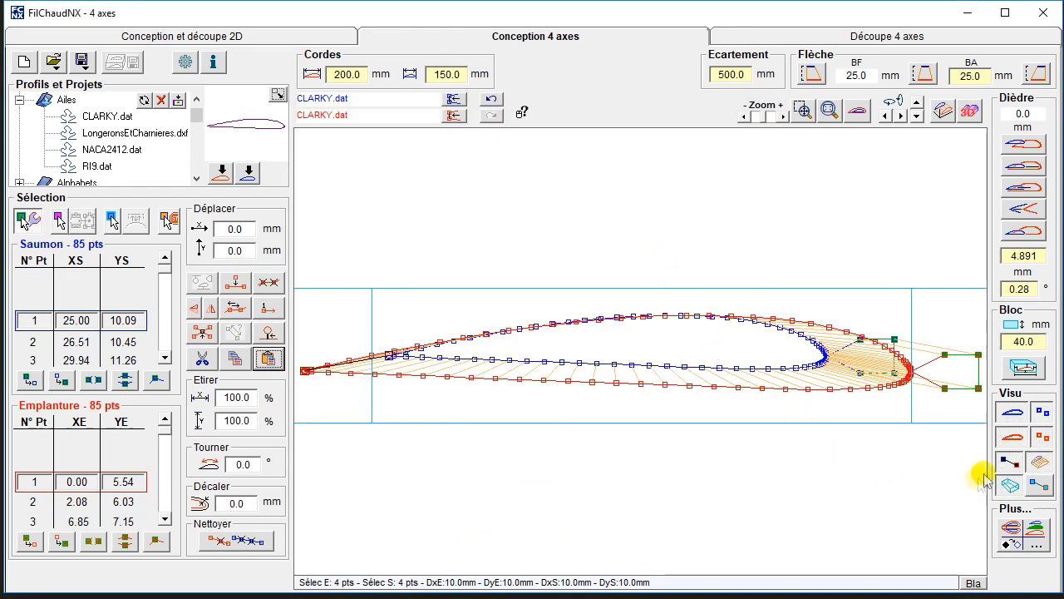
{"action": "left_click", "coordinate": [1039, 461]}
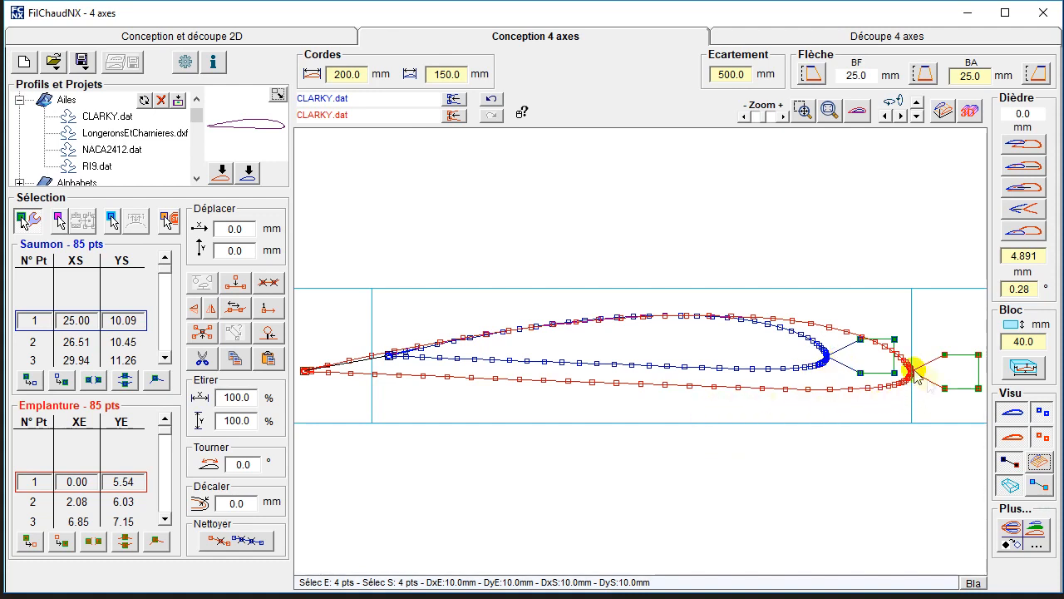
Try stretching the inserted squares to 200% in X and Y, then undo both stretches.
{"action": "double_click", "coordinate": [239, 400]}
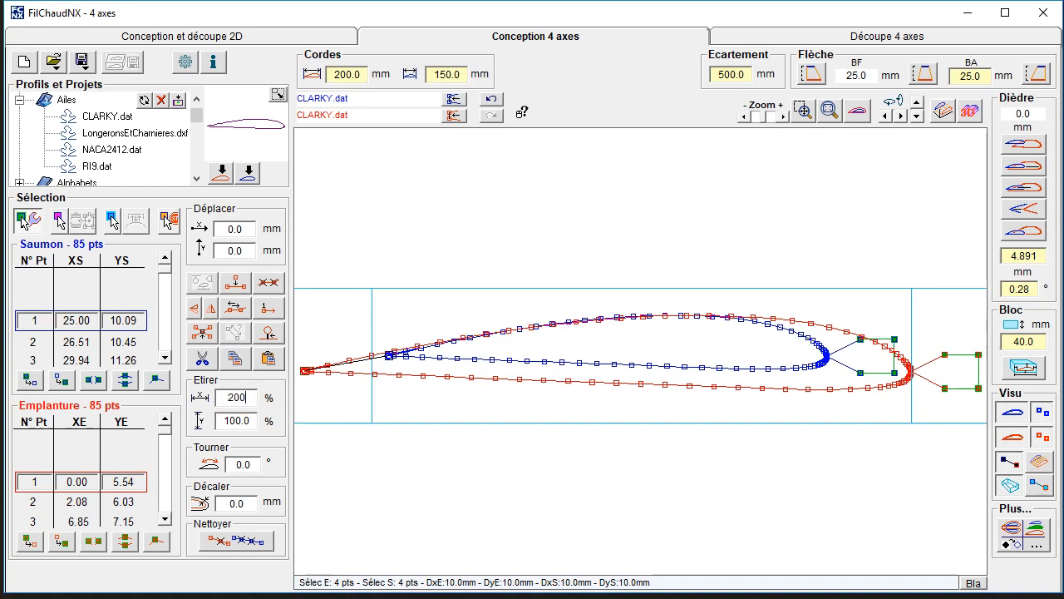
{"action": "key", "text": "Tab"}
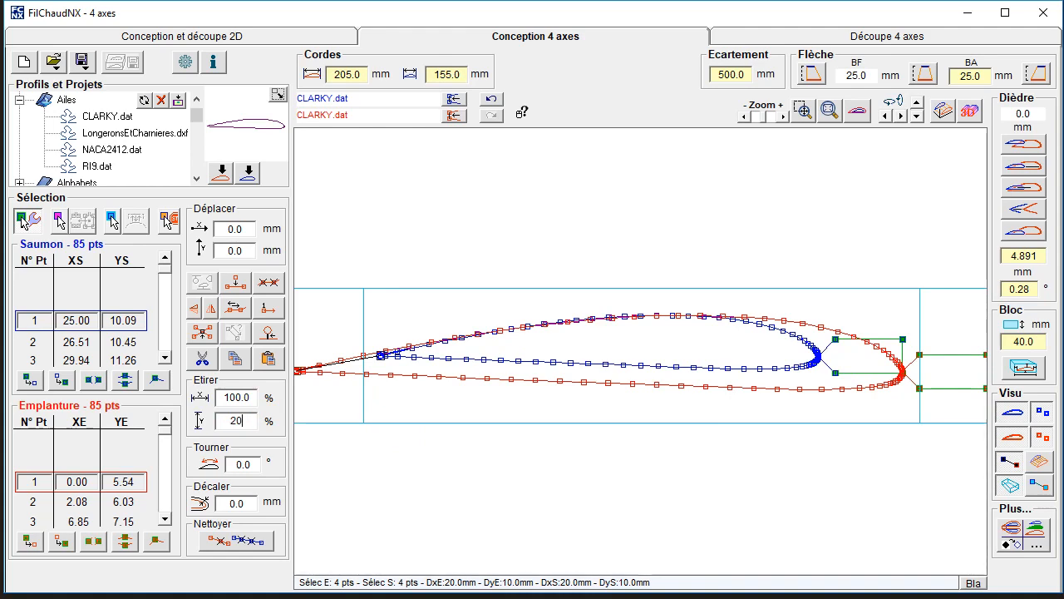
{"action": "key", "text": "Tab"}
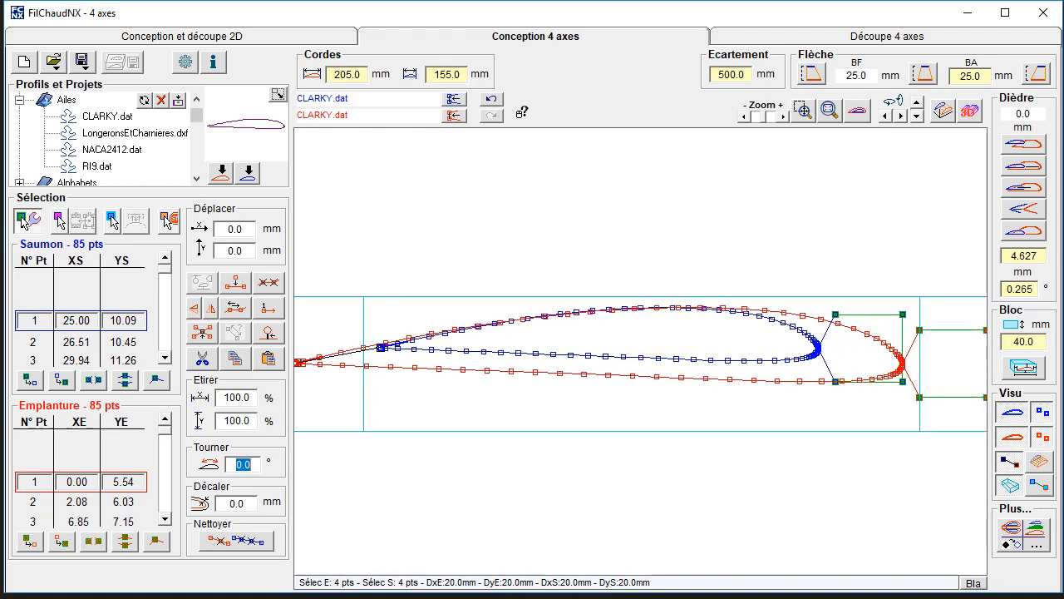
{"action": "key", "text": "ctrl+z"}
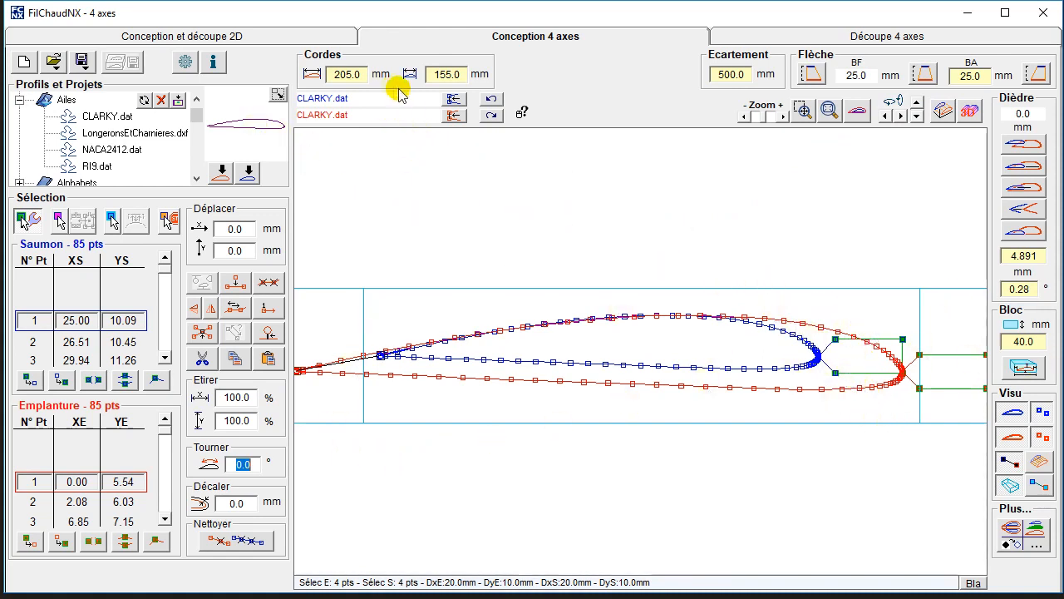
{"action": "left_click", "coordinate": [490, 99]}
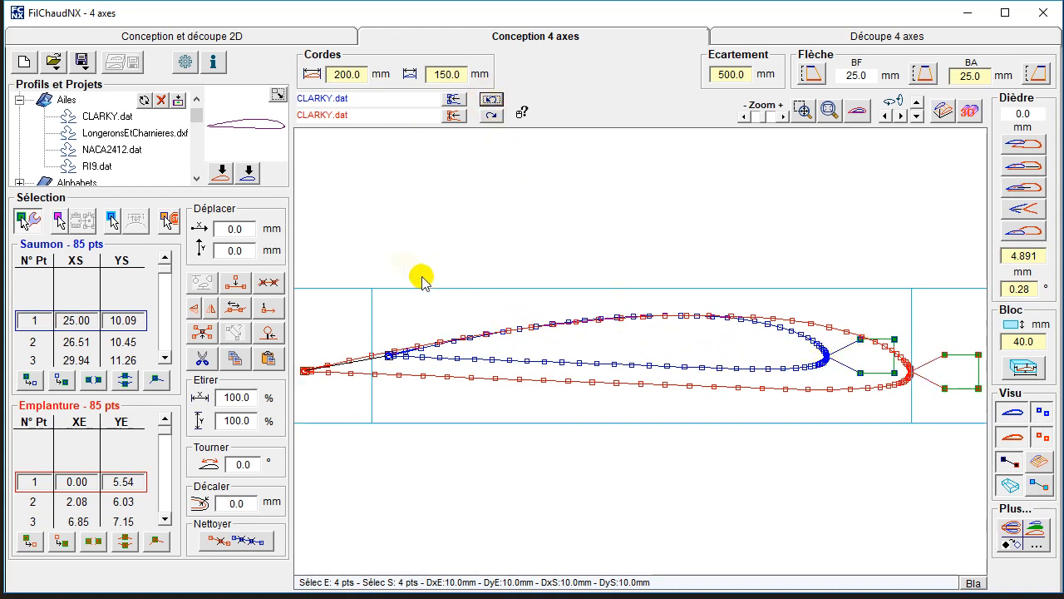
Move the inserted squares' points 10 mm in X, then undo and redo the move.
{"action": "left_click", "coordinate": [235, 229]}
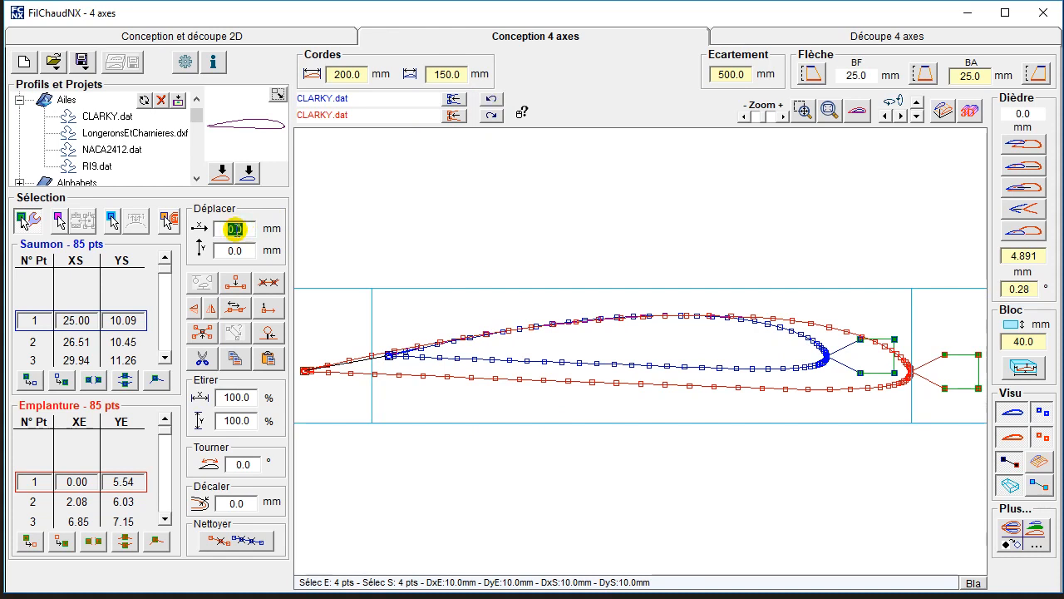
{"action": "type", "text": "10"}
{"action": "key", "text": "Return"}
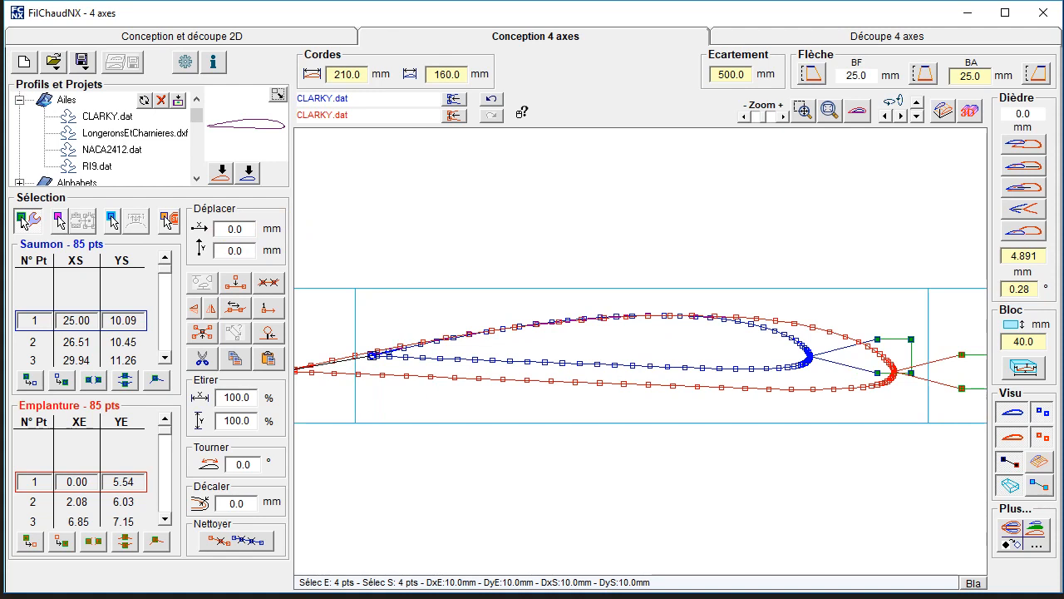
{"action": "key", "text": "ctrl+z"}
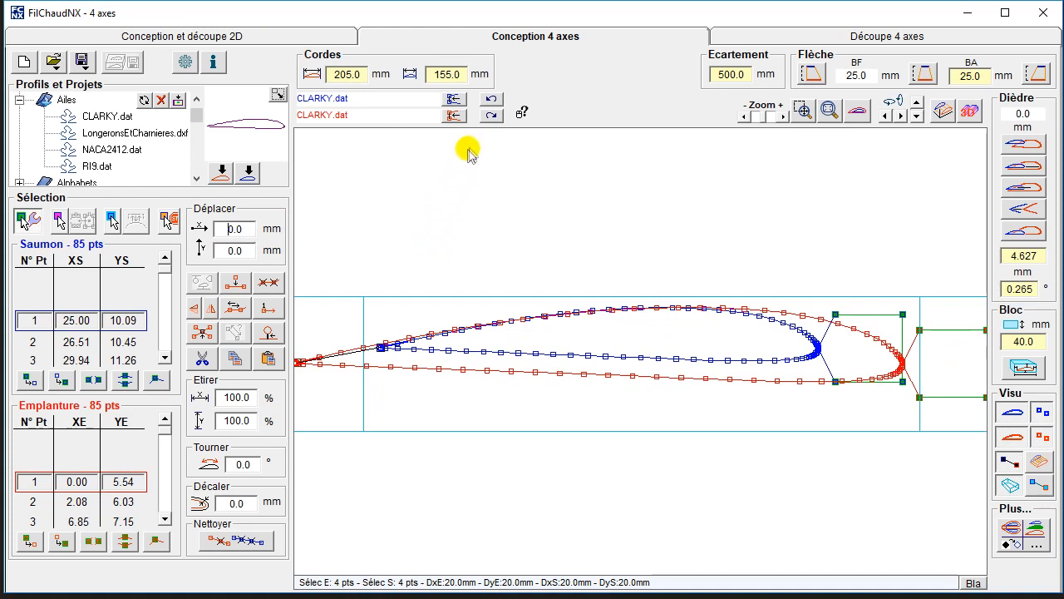
{"action": "left_click", "coordinate": [490, 115]}
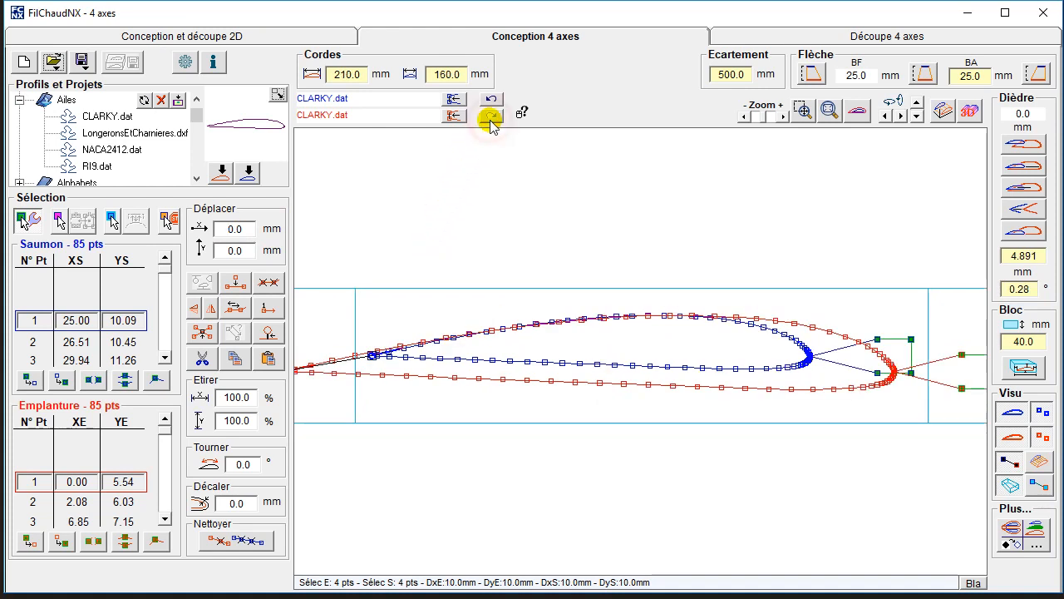
Move the inserted squares' selected points -10 mm in X and clear the selection.
{"action": "double_click", "coordinate": [235, 229]}
{"action": "type", "text": "-"}
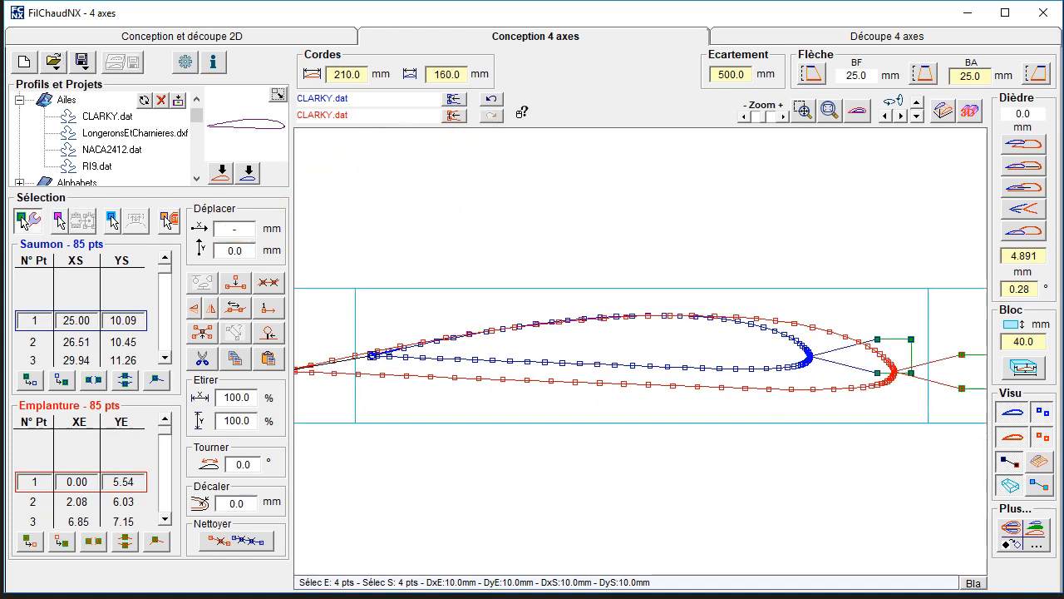
{"action": "type", "text": "10"}
{"action": "key", "text": "Return"}
{"action": "left_click", "coordinate": [713, 190]}
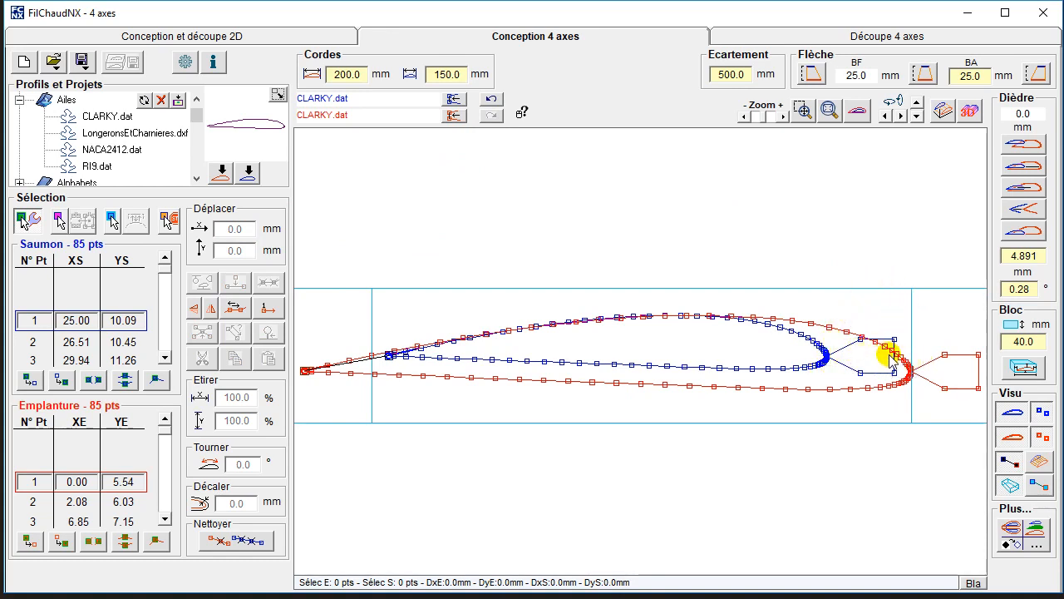
In the block positioning, set the leading-edge margins of the root and tip to -15 mm, check the side view and return to the design.
{"action": "left_click", "coordinate": [1023, 368]}
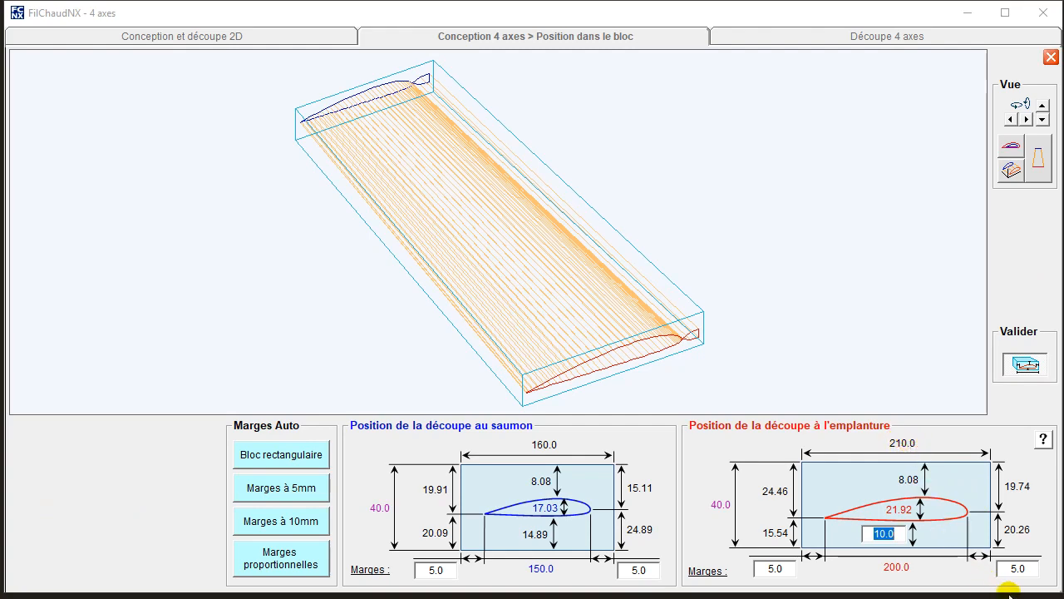
{"action": "left_click", "coordinate": [1021, 571]}
{"action": "key", "text": "Return"}
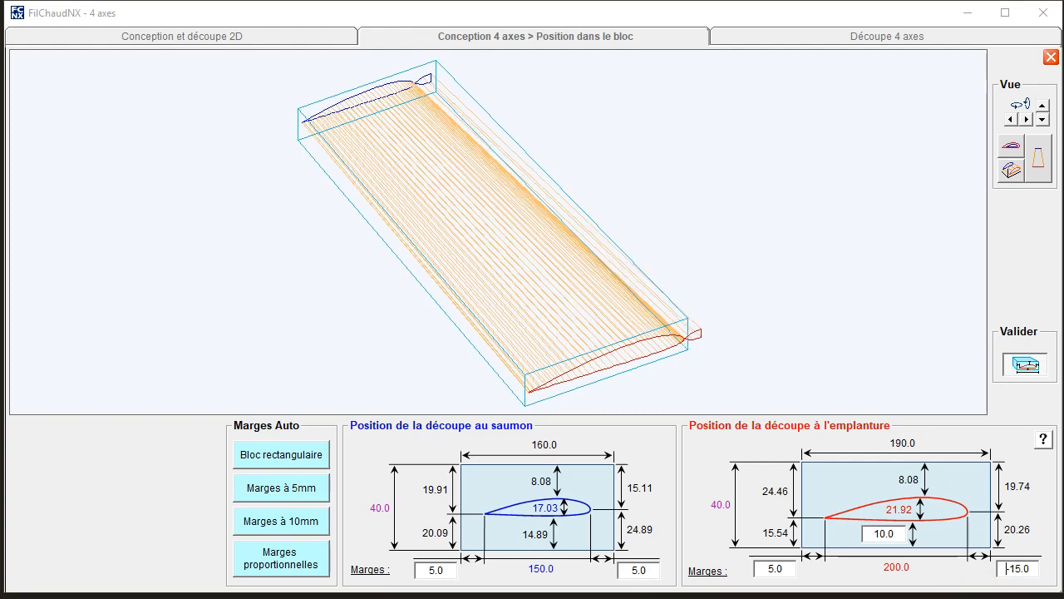
{"action": "left_click", "coordinate": [642, 570]}
{"action": "type", "text": "-15"}
{"action": "key", "text": "Return"}
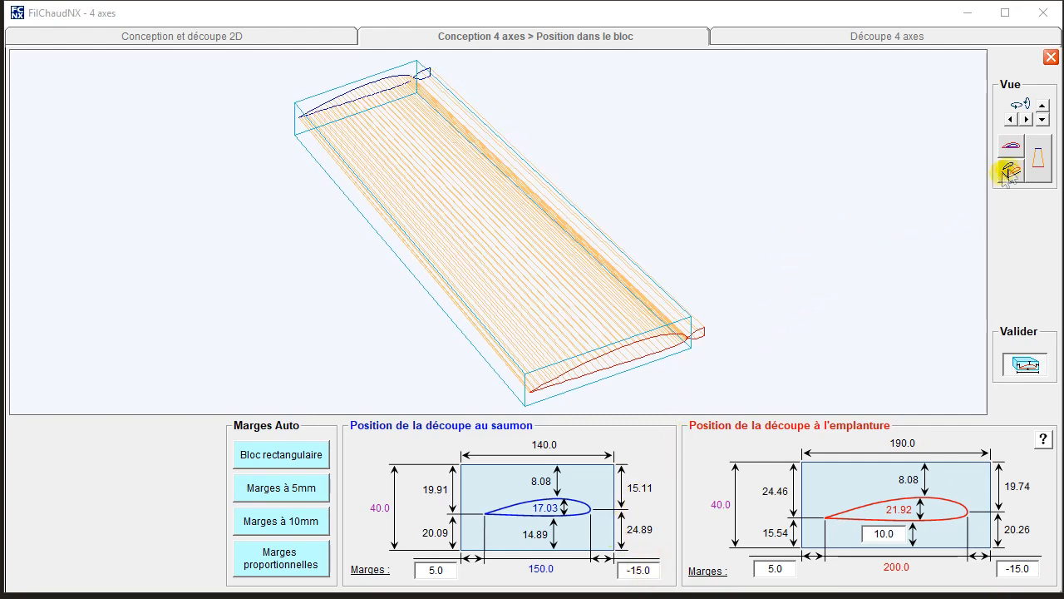
{"action": "left_click", "coordinate": [1011, 150]}
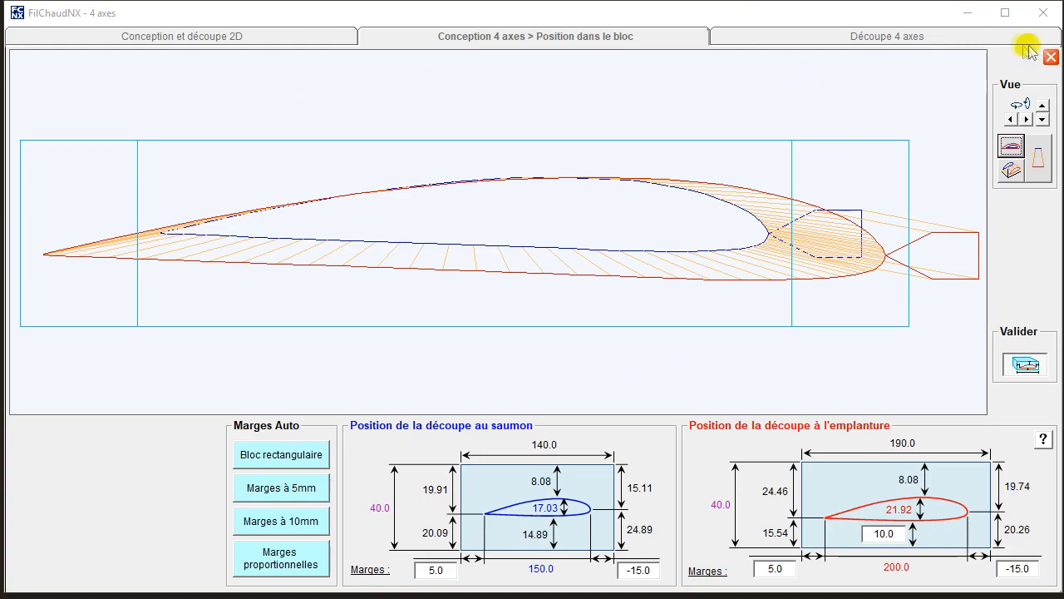
{"action": "left_click", "coordinate": [1051, 57]}
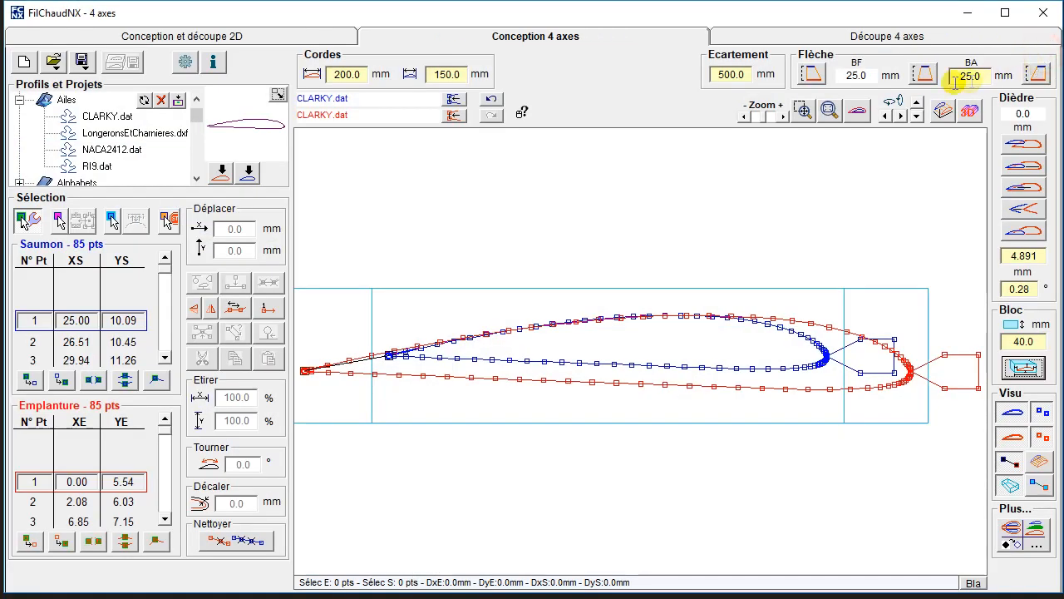
Examine the wire path around the leading-edge exit squares in the side view of the 4-axis cutting page.
{"action": "left_click", "coordinate": [744, 37]}
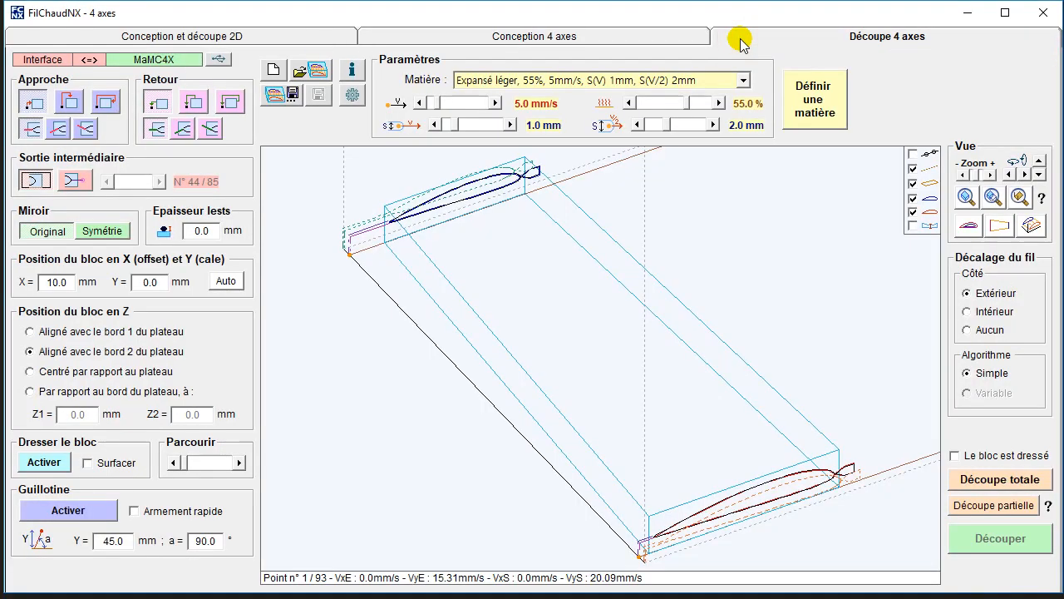
{"action": "left_click", "coordinate": [968, 225]}
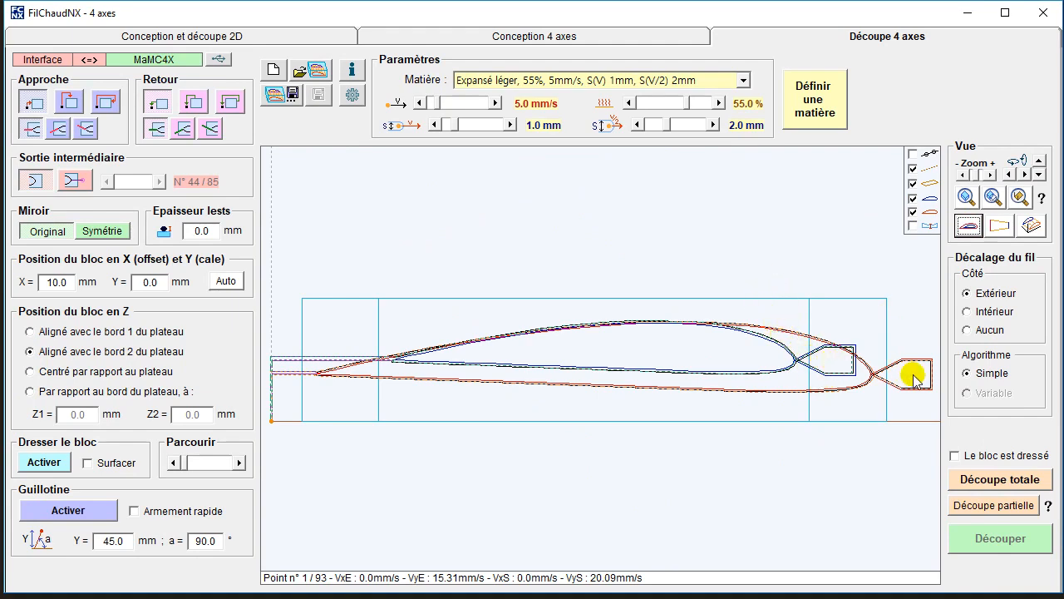
{"action": "left_click_drag", "start_coordinate": [911, 376], "coordinate": [603, 363]}
{"action": "scroll", "coordinate": [602, 361], "scroll_direction": "up", "scroll_amount": 5}
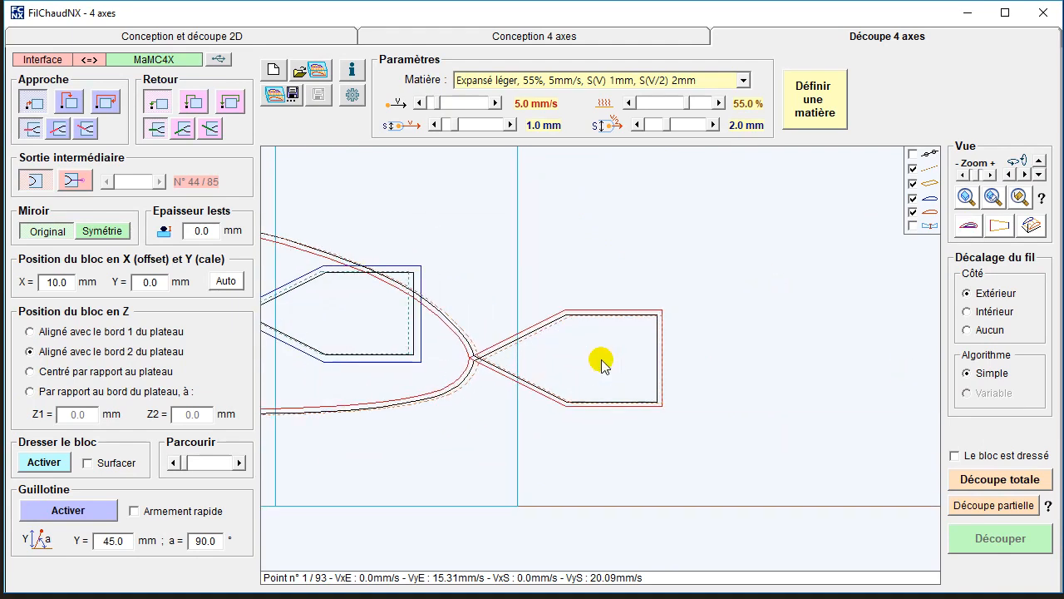
{"action": "scroll", "coordinate": [602, 361], "scroll_direction": "up", "scroll_amount": 2}
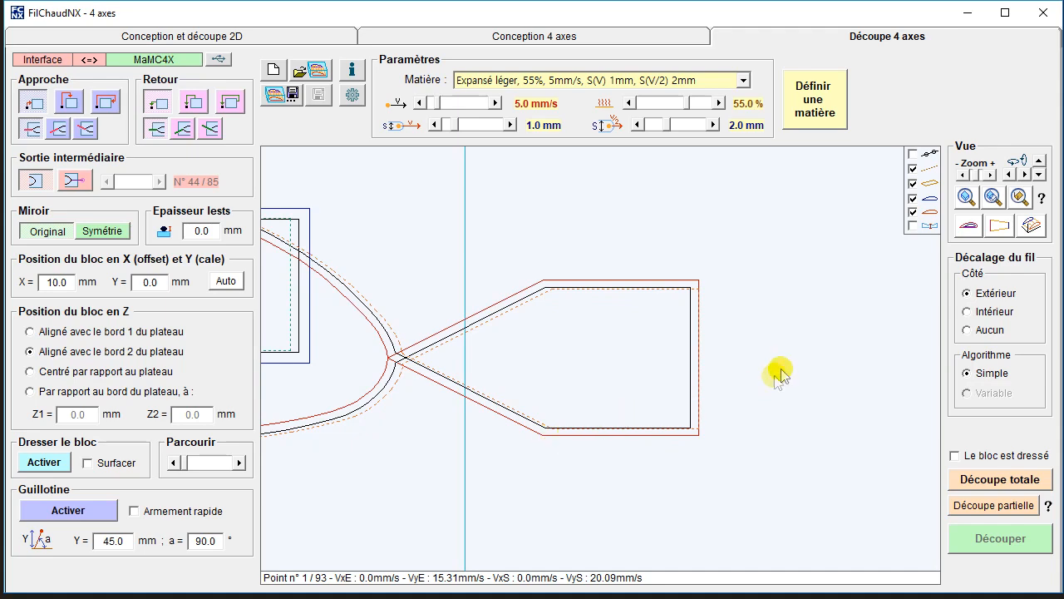
Set the spacing between the profiles to 600 mm in the 4-axis design and save the project as test6.fnx.
{"action": "left_click", "coordinate": [642, 38]}
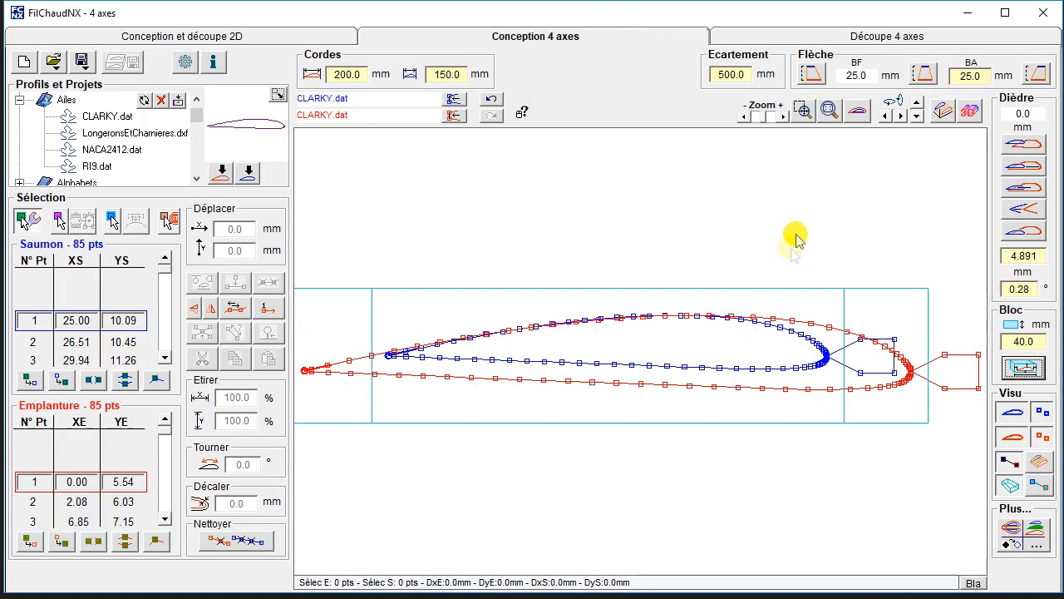
{"action": "left_click", "coordinate": [947, 113]}
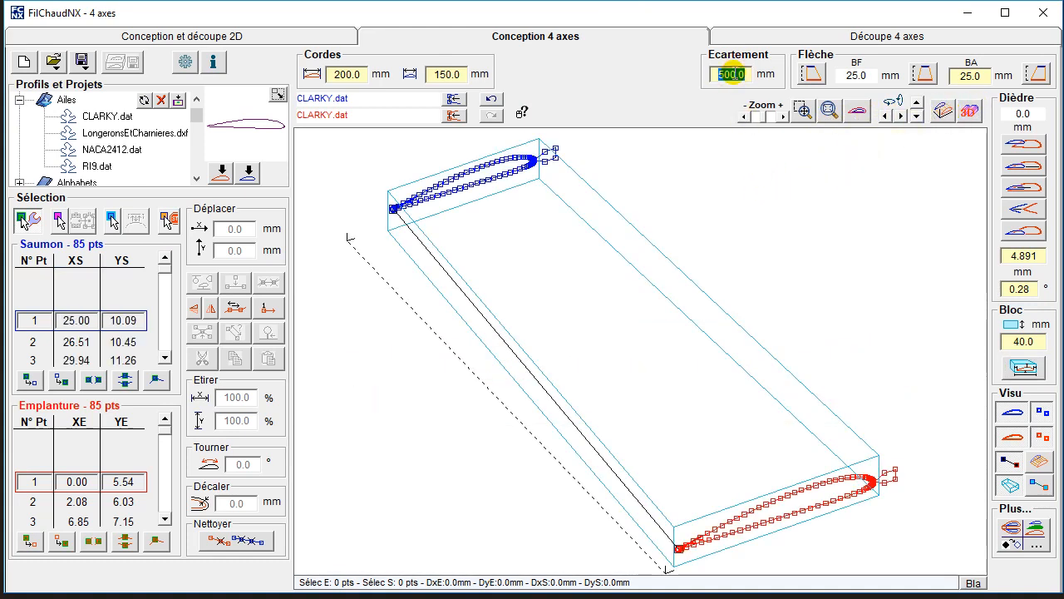
{"action": "type", "text": "00"}
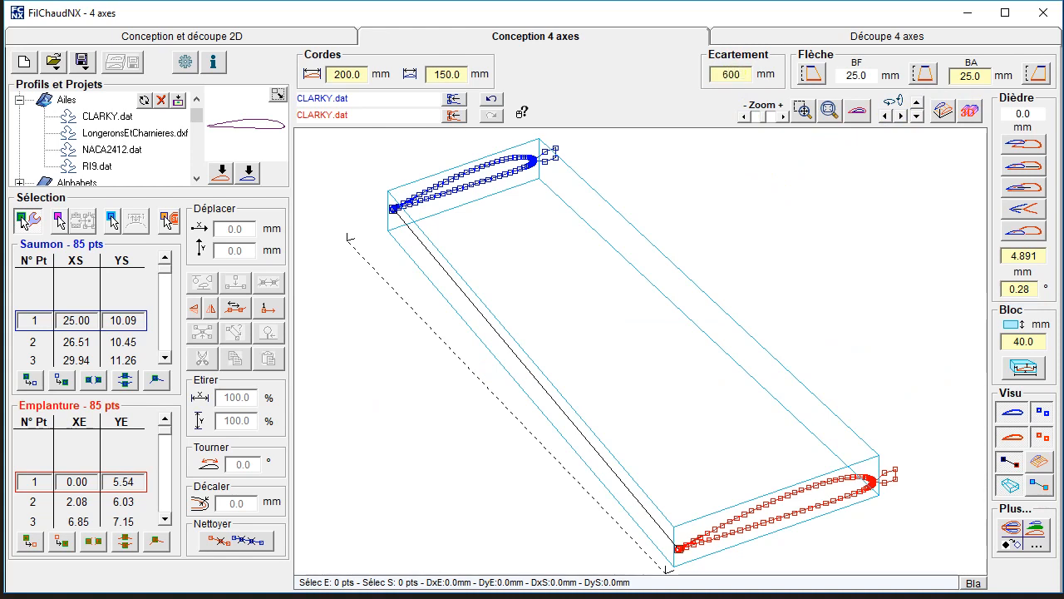
{"action": "key", "text": "Return"}
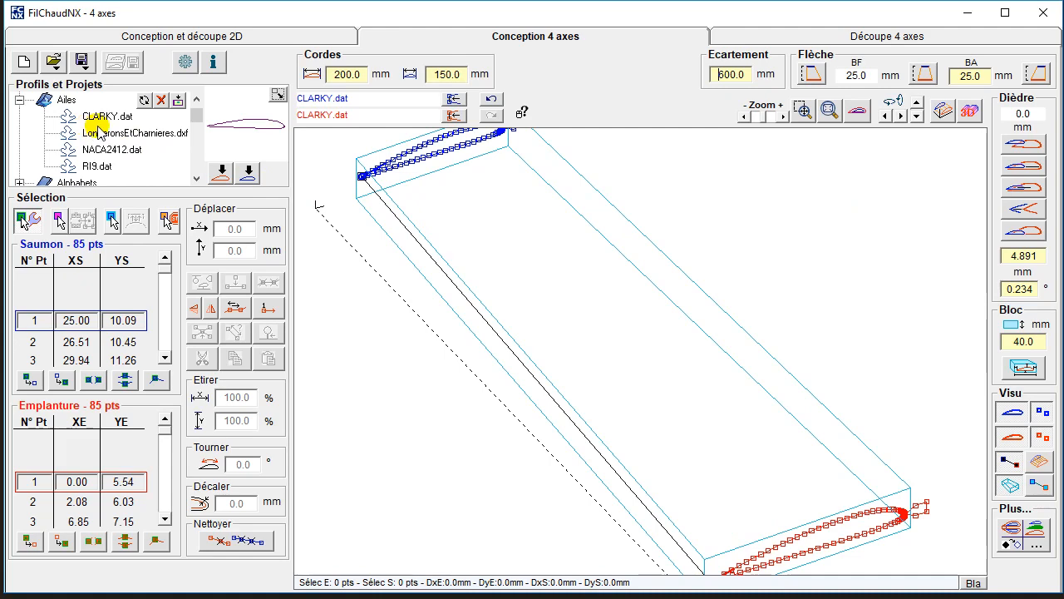
{"action": "left_click", "coordinate": [80, 62]}
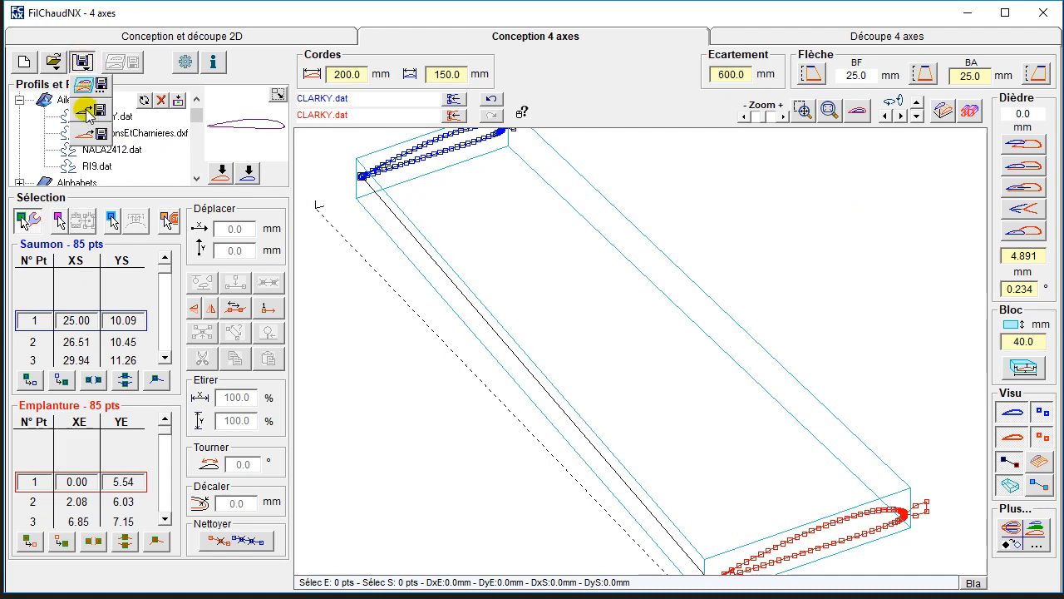
{"action": "left_click", "coordinate": [83, 84]}
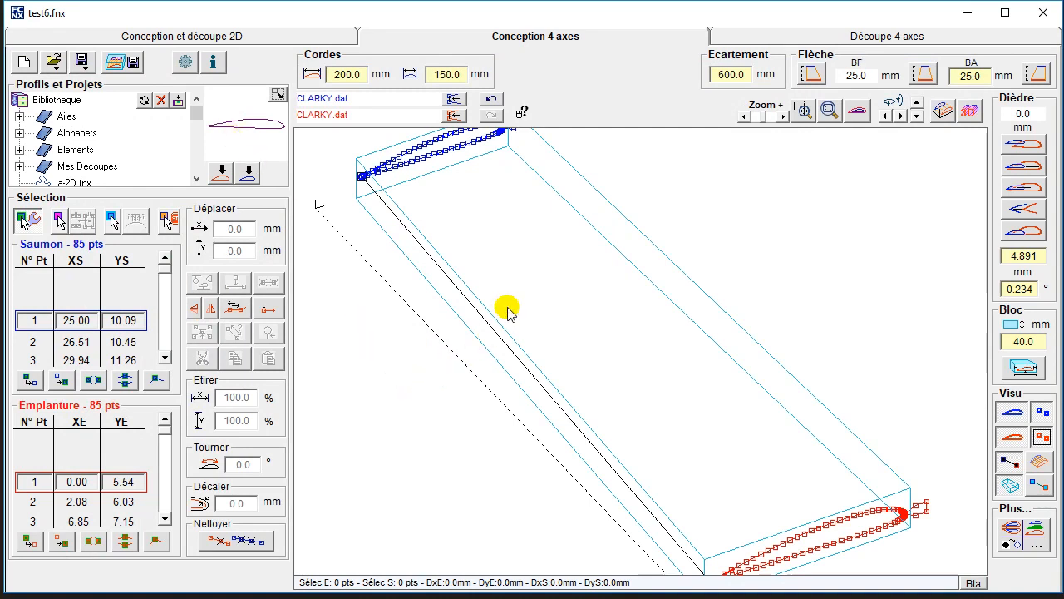
Display the additional tools and generate an intermediate profile at 300 mm.
{"action": "left_click", "coordinate": [1034, 537]}
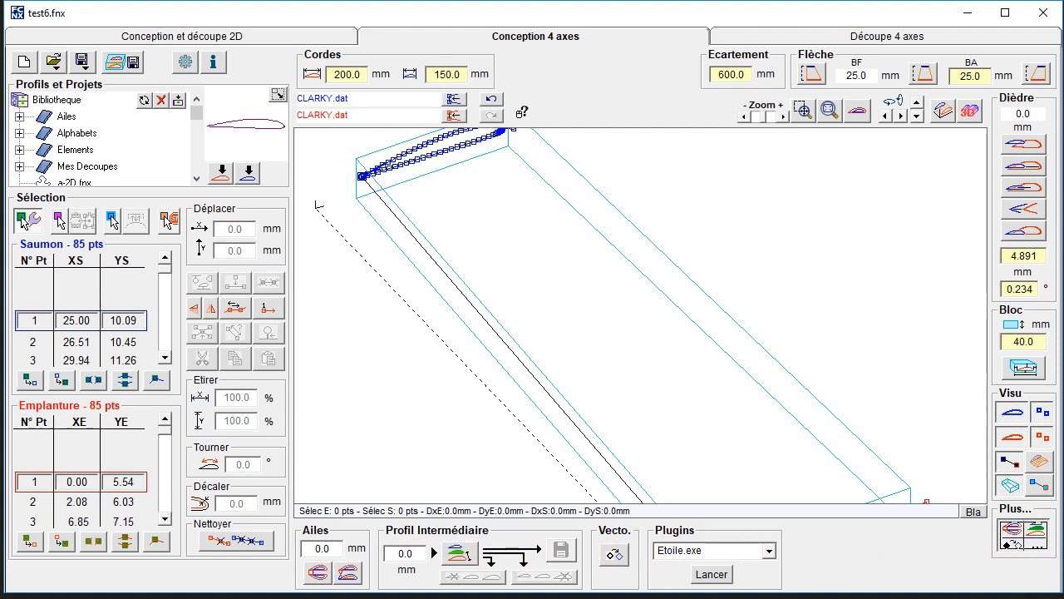
{"action": "left_click", "coordinate": [1038, 551]}
{"action": "left_click", "coordinate": [1036, 541]}
{"action": "double_click", "coordinate": [405, 554]}
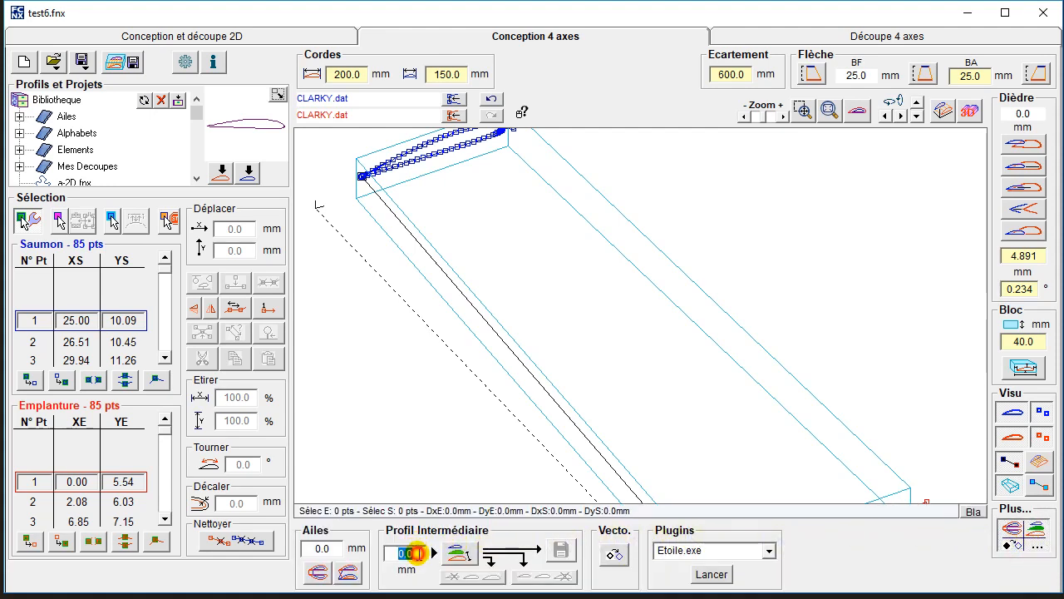
{"action": "type", "text": "30"}
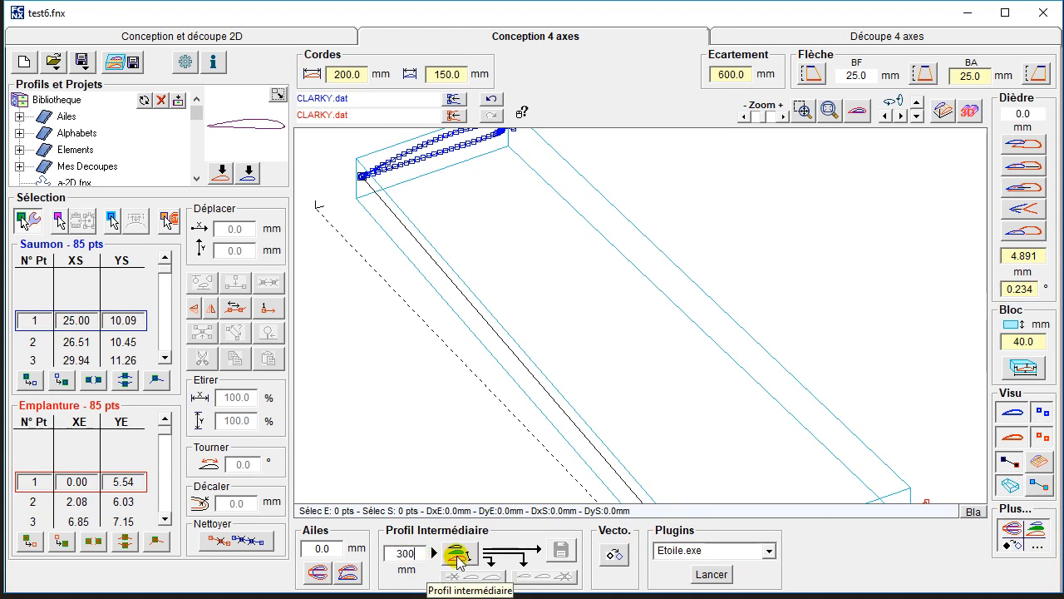
{"action": "left_click", "coordinate": [457, 555]}
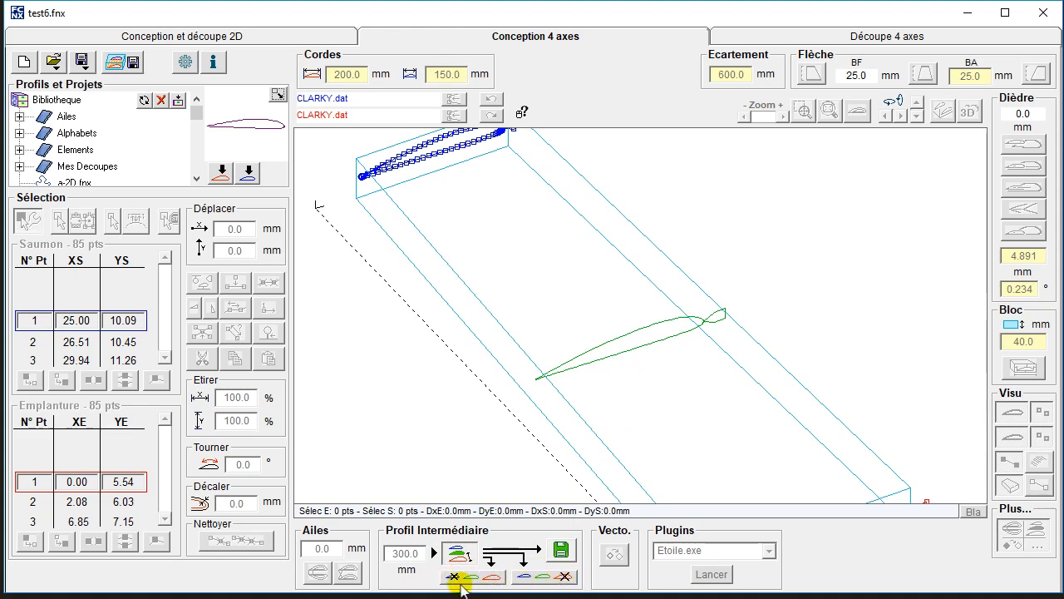
Replace the tip profile with the intermediate profile, hide the additional tools and show the panel in perspective.
{"action": "left_click", "coordinate": [476, 576]}
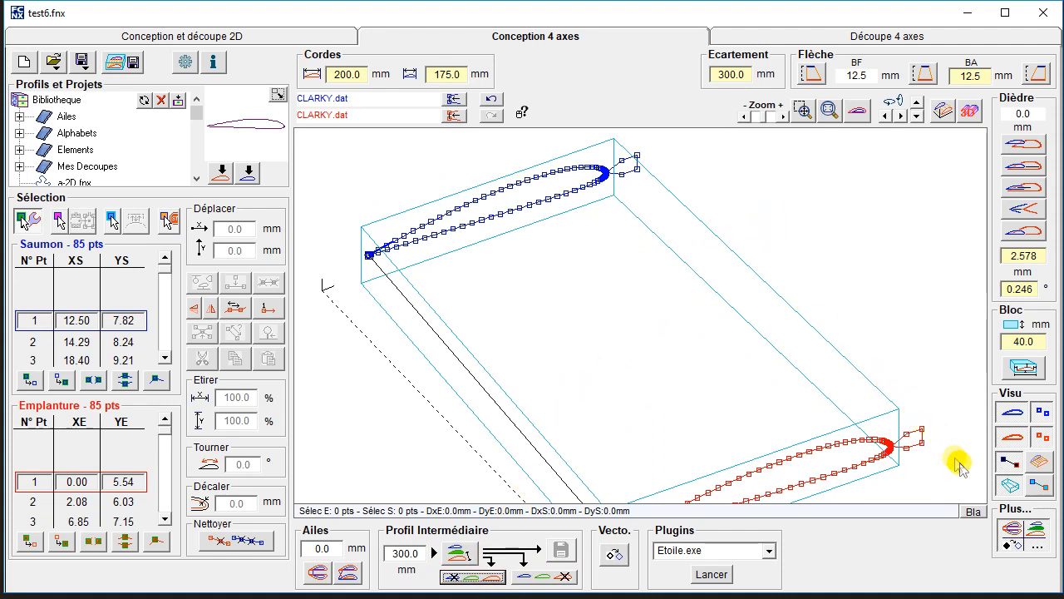
{"action": "left_click", "coordinate": [1012, 530]}
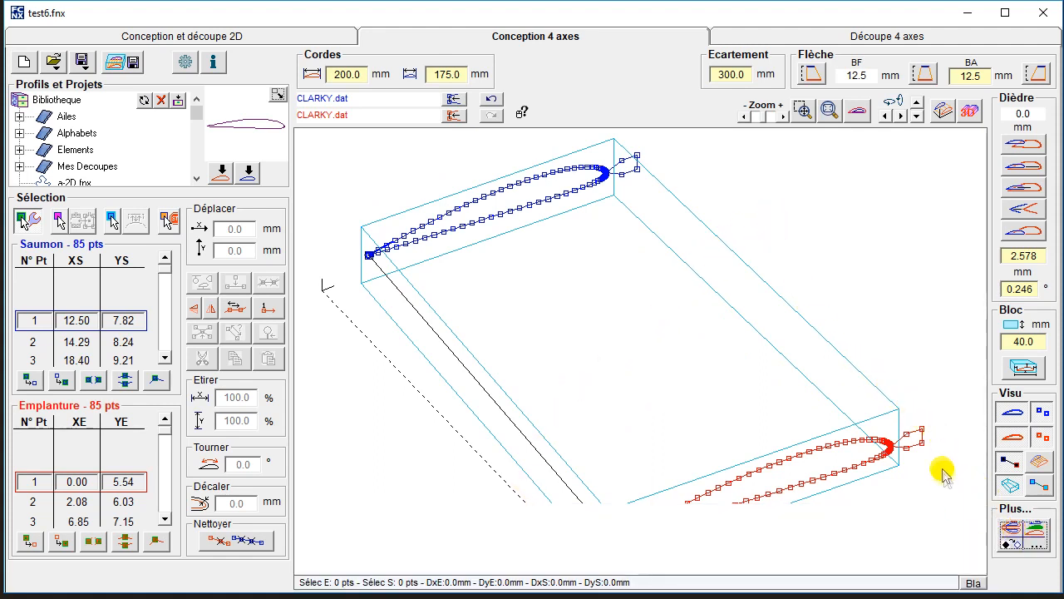
{"action": "left_click", "coordinate": [944, 110]}
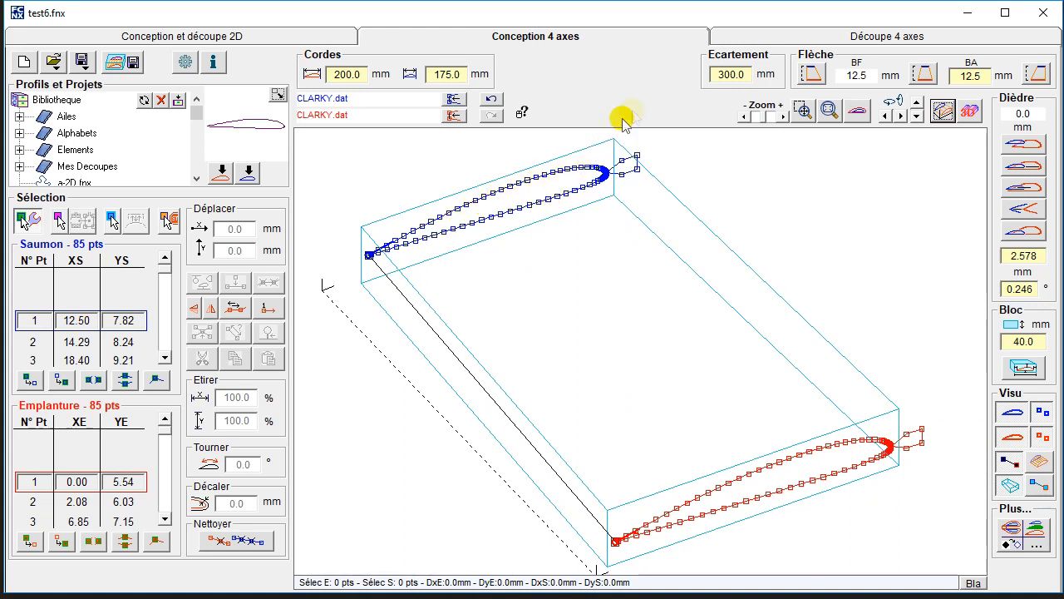
Check the root half-panel in perspective on the 4-axis cutting page, trying the symmetrical placement and restoring the original one.
{"action": "left_click", "coordinate": [756, 35]}
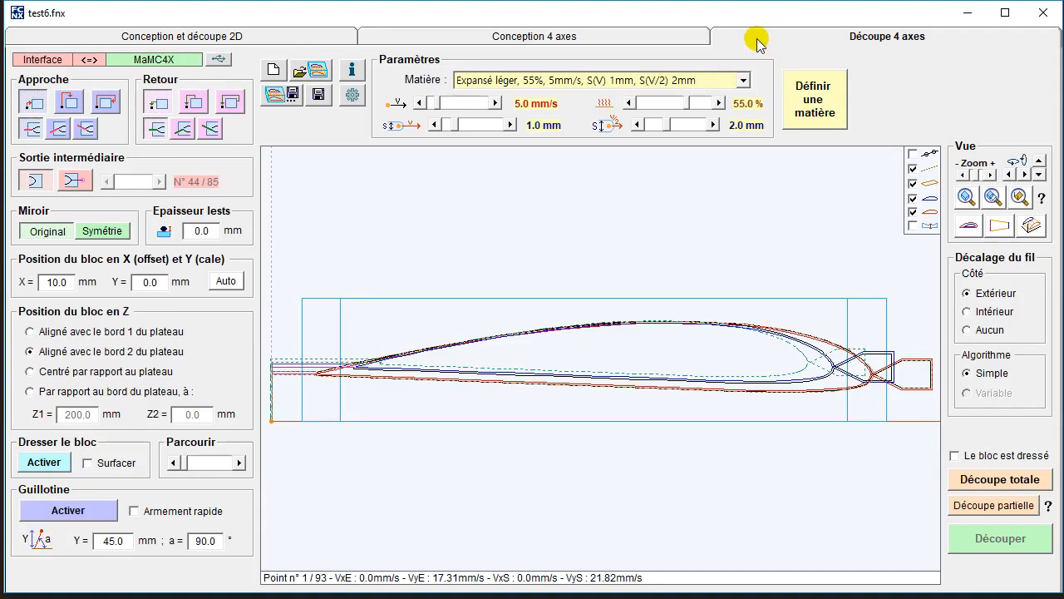
{"action": "left_click", "coordinate": [1031, 226]}
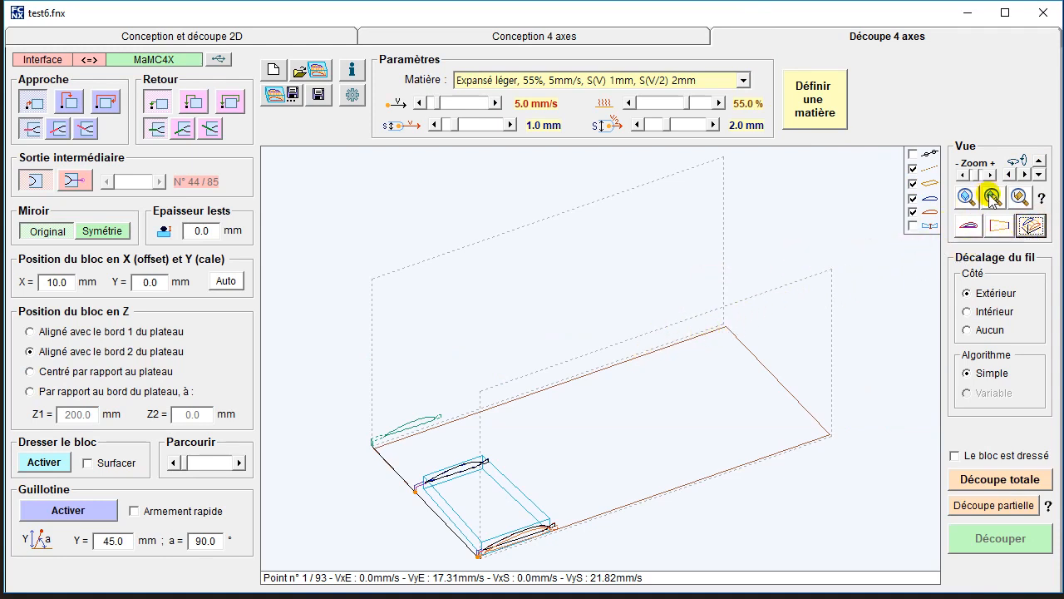
{"action": "left_click", "coordinate": [991, 196]}
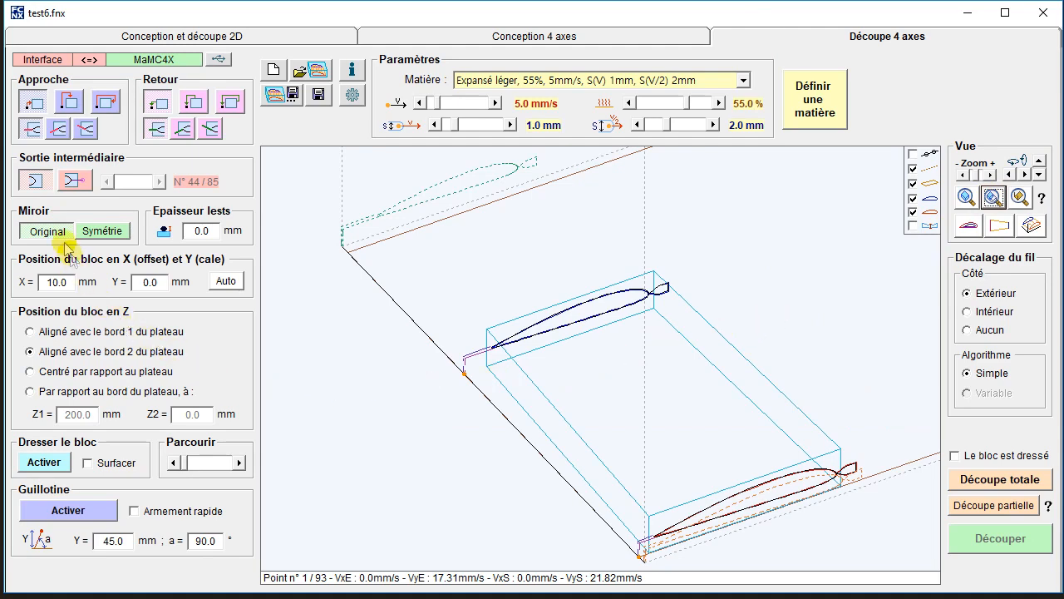
{"action": "left_click", "coordinate": [92, 231]}
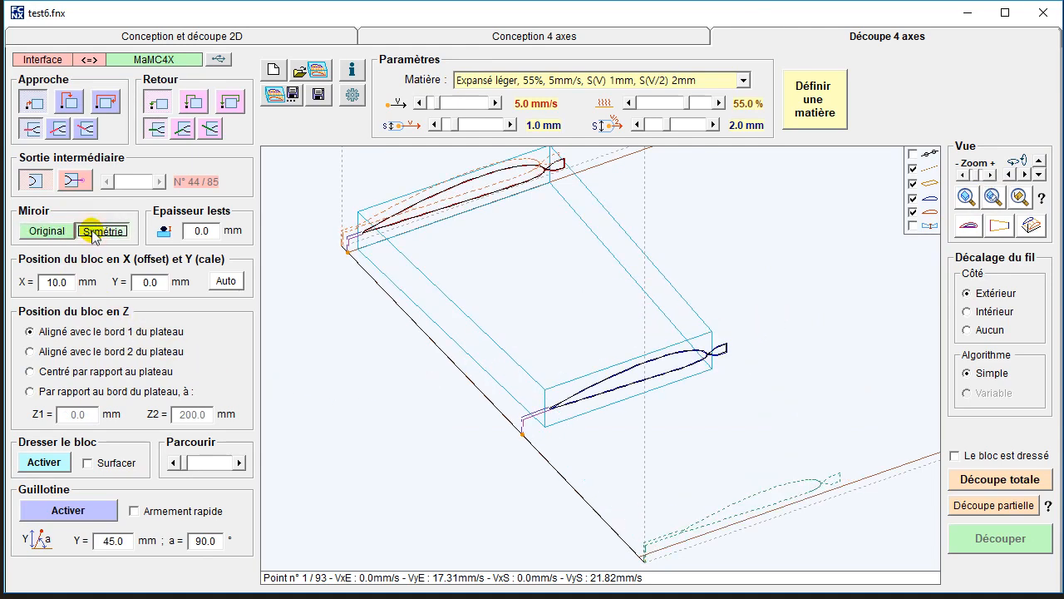
{"action": "left_click", "coordinate": [39, 232]}
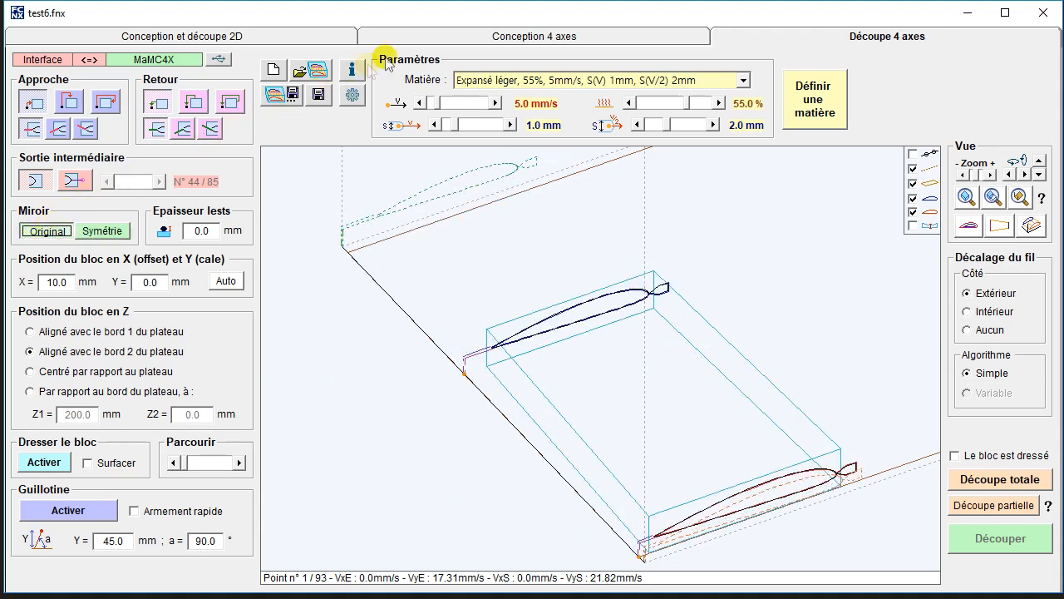
Return to the 4-axis design, undo the tip profile replacement and show the whole panel in perspective.
{"action": "left_click", "coordinate": [488, 35]}
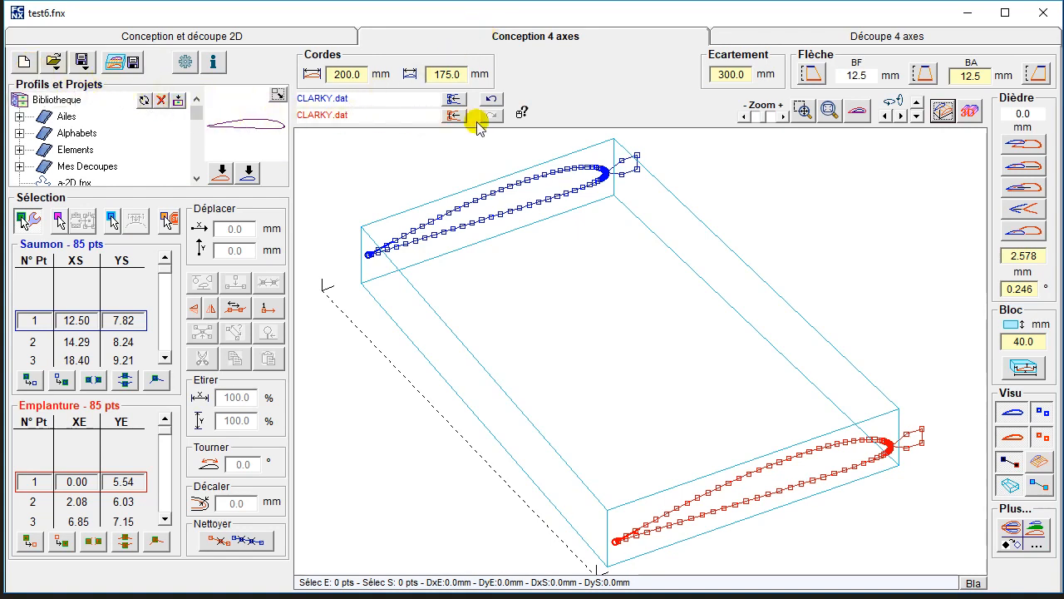
{"action": "left_click", "coordinate": [491, 100]}
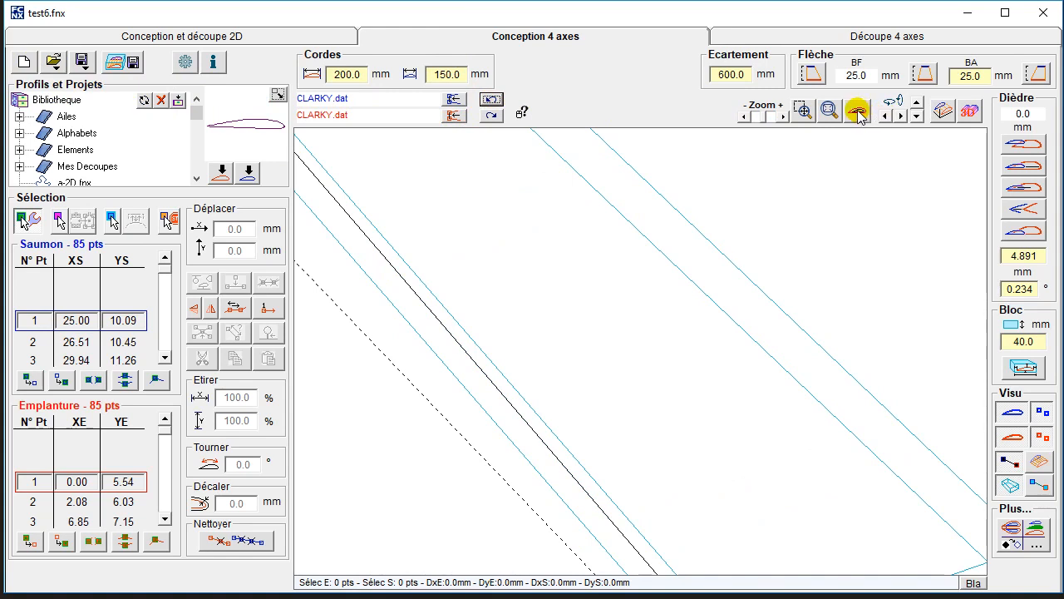
{"action": "left_click", "coordinate": [942, 111]}
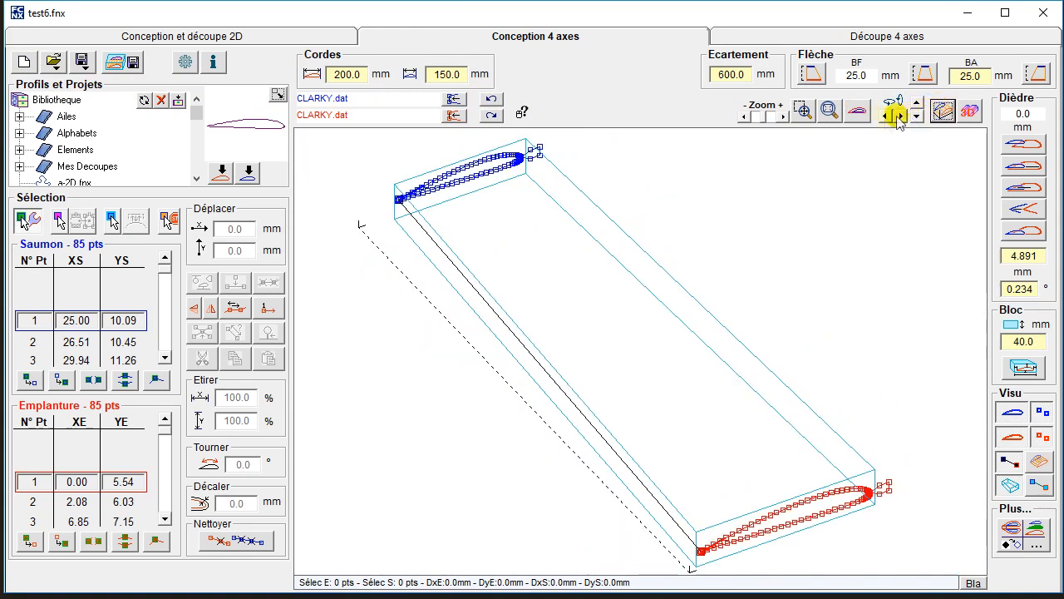
{"action": "left_click", "coordinate": [745, 116]}
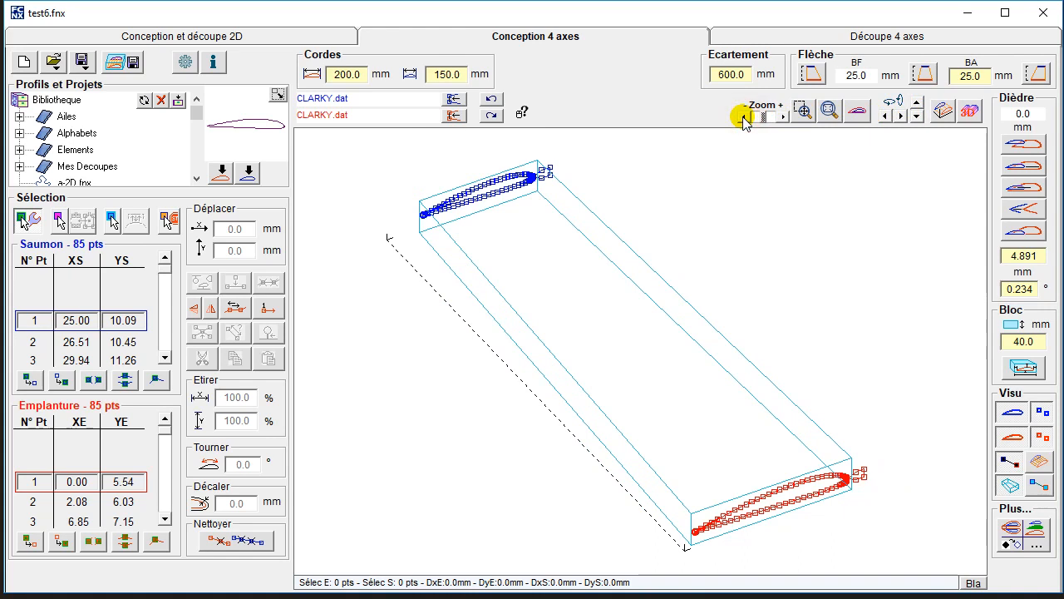
Display the additional tools, try replacing the root profile with the intermediate profile at 300 mm, and undo the replacement.
{"action": "left_click", "coordinate": [1031, 534]}
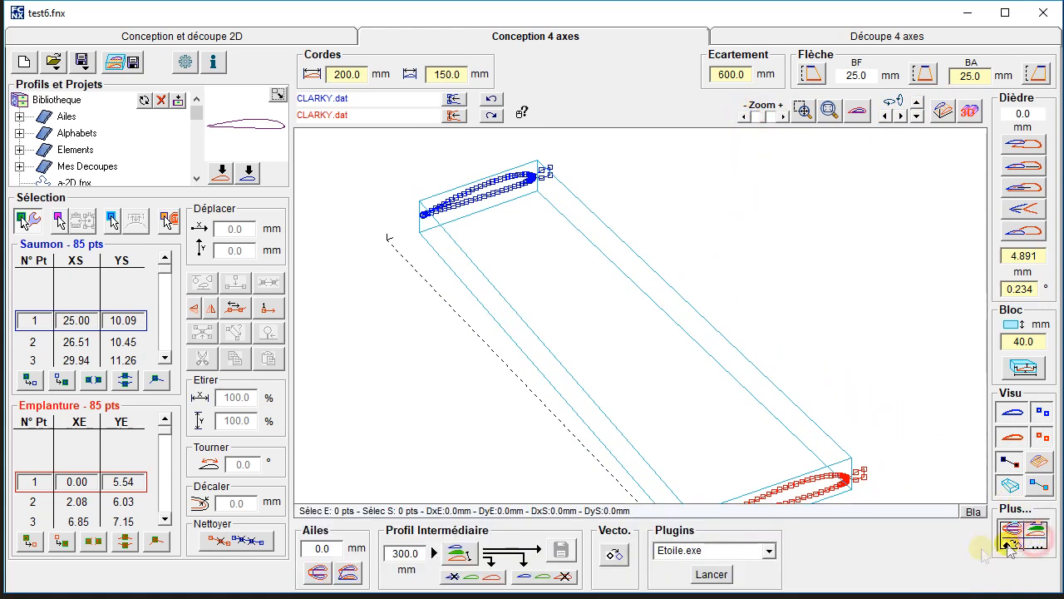
{"action": "left_click", "coordinate": [457, 553]}
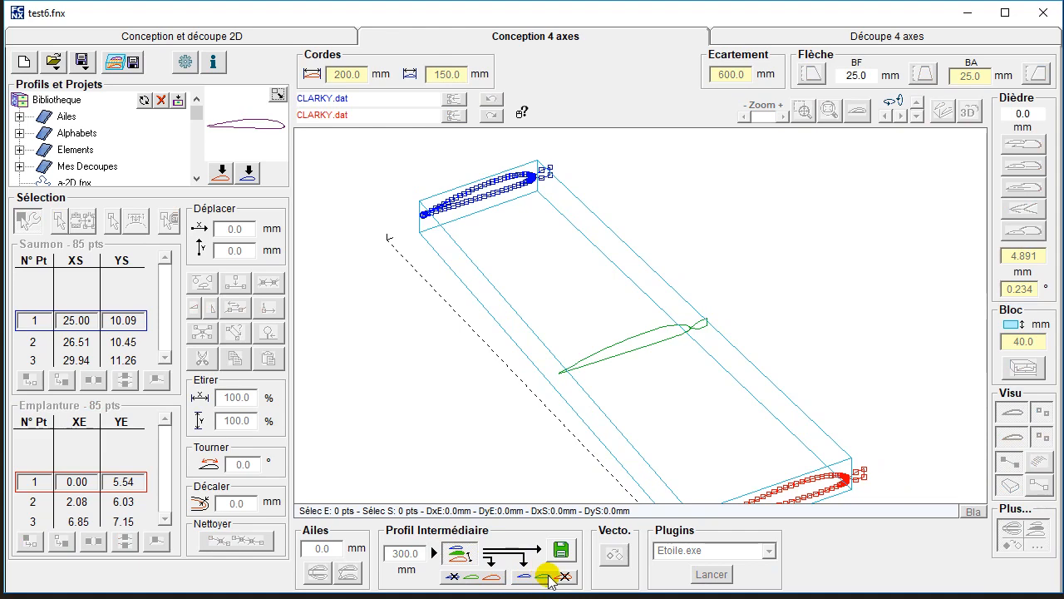
{"action": "left_click", "coordinate": [548, 576]}
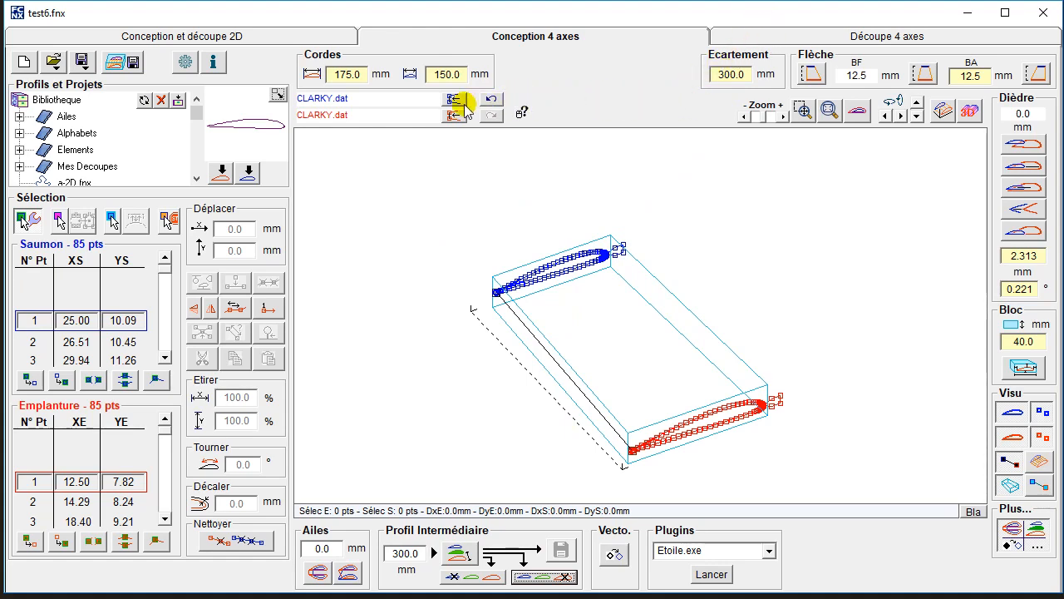
{"action": "left_click", "coordinate": [494, 99]}
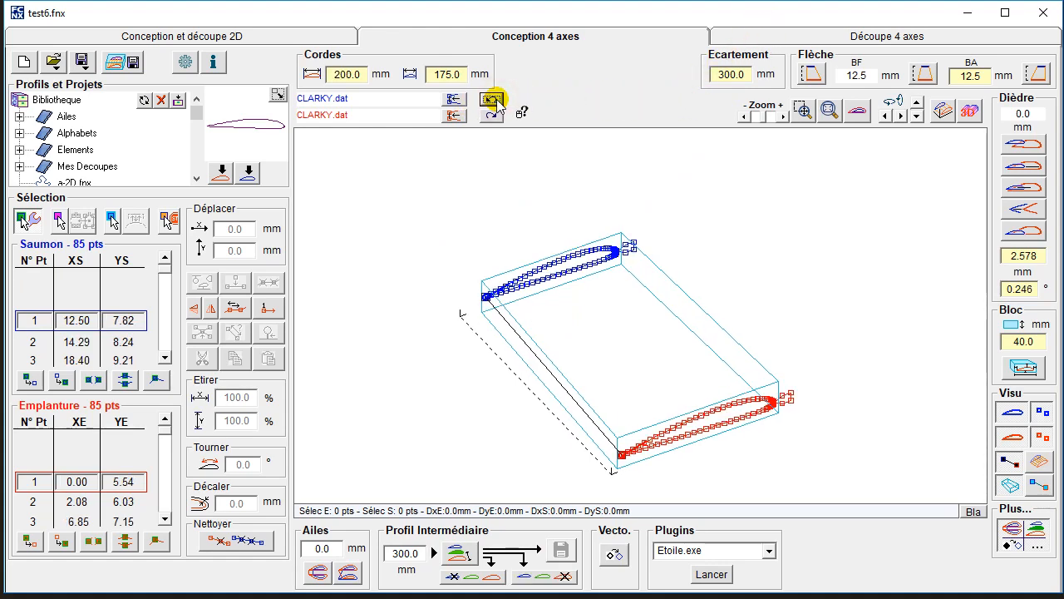
{"action": "left_click", "coordinate": [493, 100]}
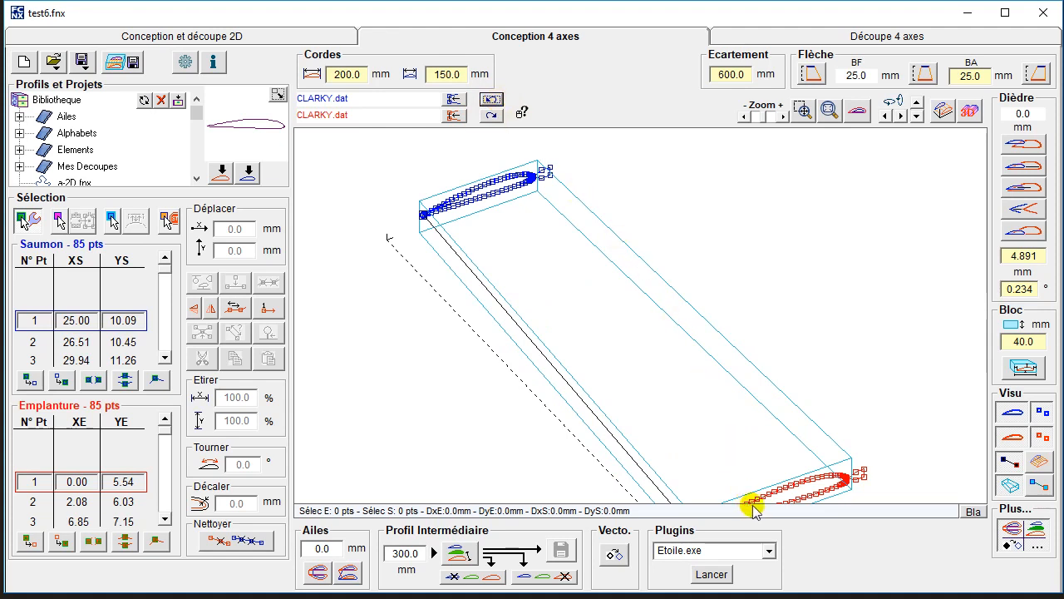
Generate the intermediate profile at 300 mm and replace the tip profile with it.
{"action": "left_click", "coordinate": [479, 579]}
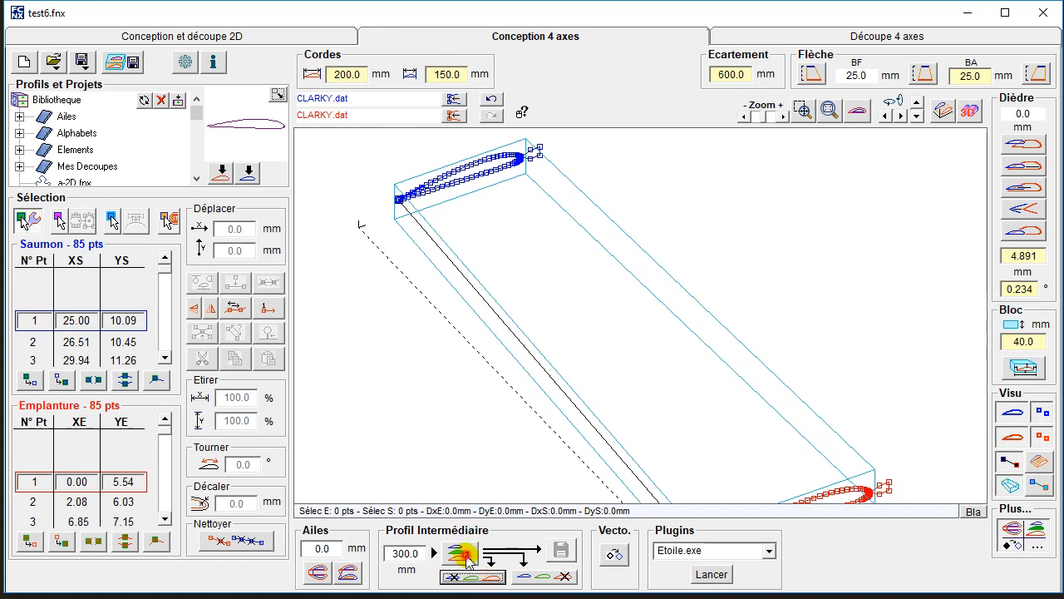
{"action": "left_click", "coordinate": [466, 556]}
{"action": "left_click", "coordinate": [473, 574]}
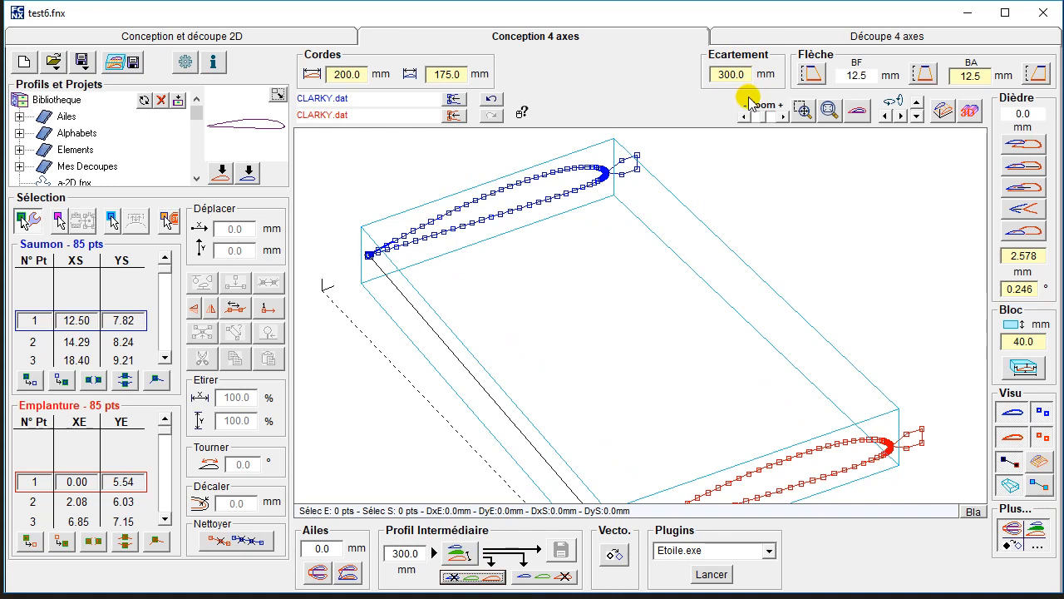
On the 4-axis cutting page, display the profile height dimensions and choose the EPS blanc dense material (22%, 2mm/s).
{"action": "left_click", "coordinate": [780, 38]}
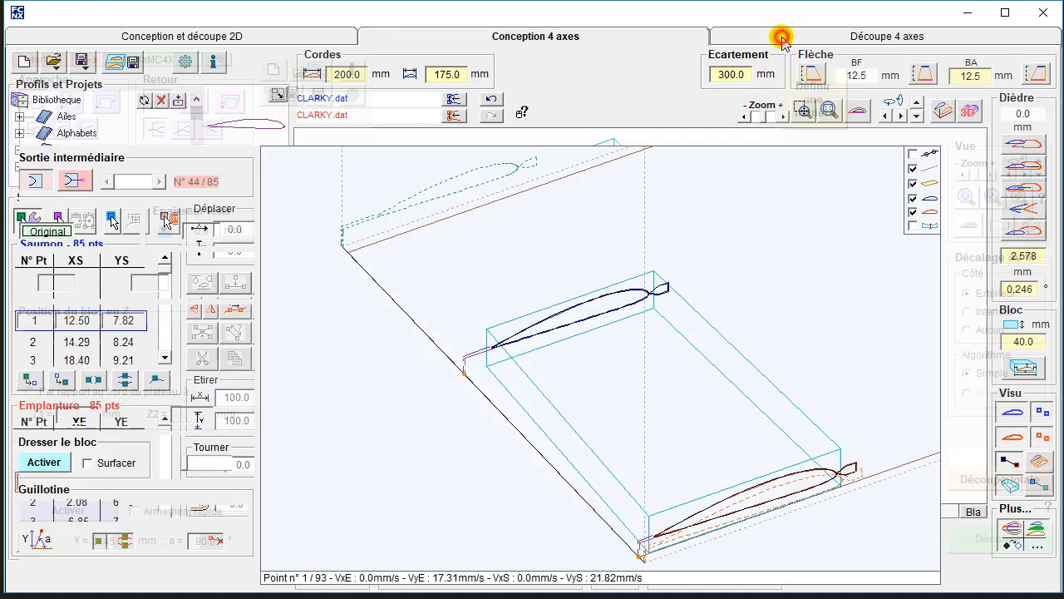
{"action": "left_click", "coordinate": [913, 226]}
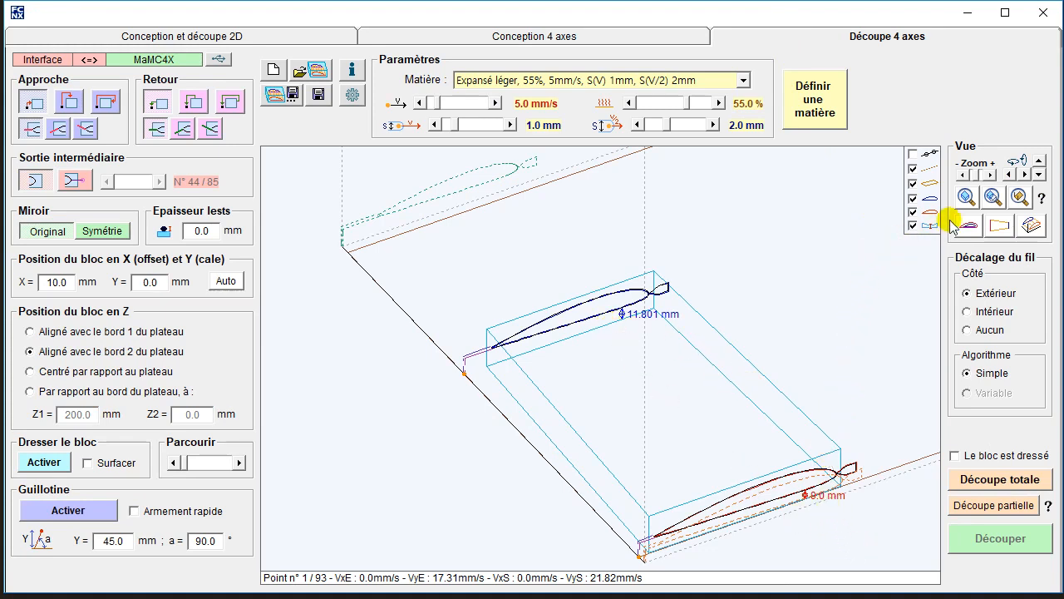
{"action": "left_click", "coordinate": [744, 81]}
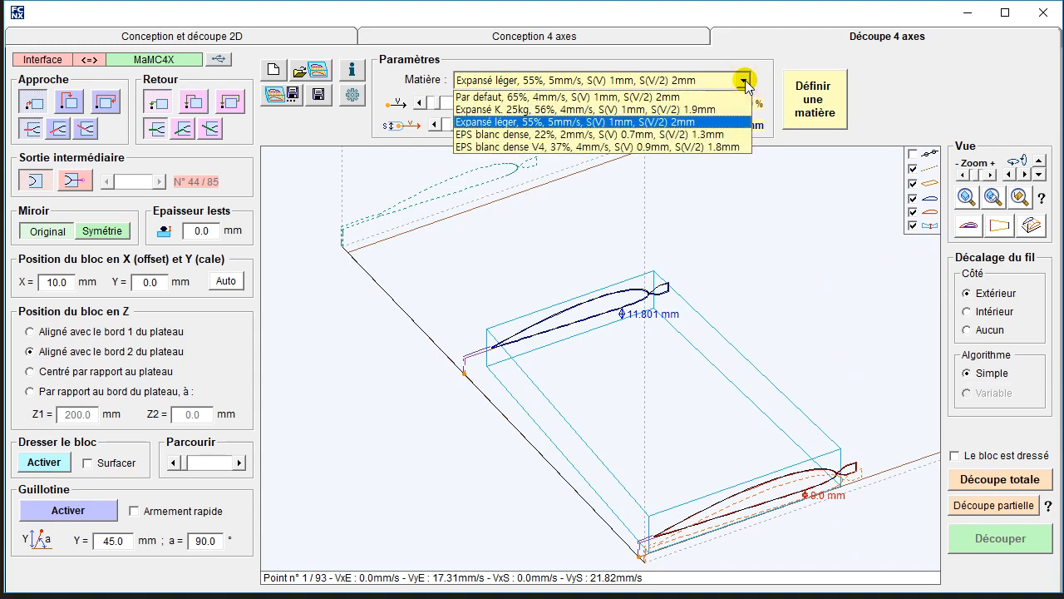
{"action": "left_click", "coordinate": [593, 136]}
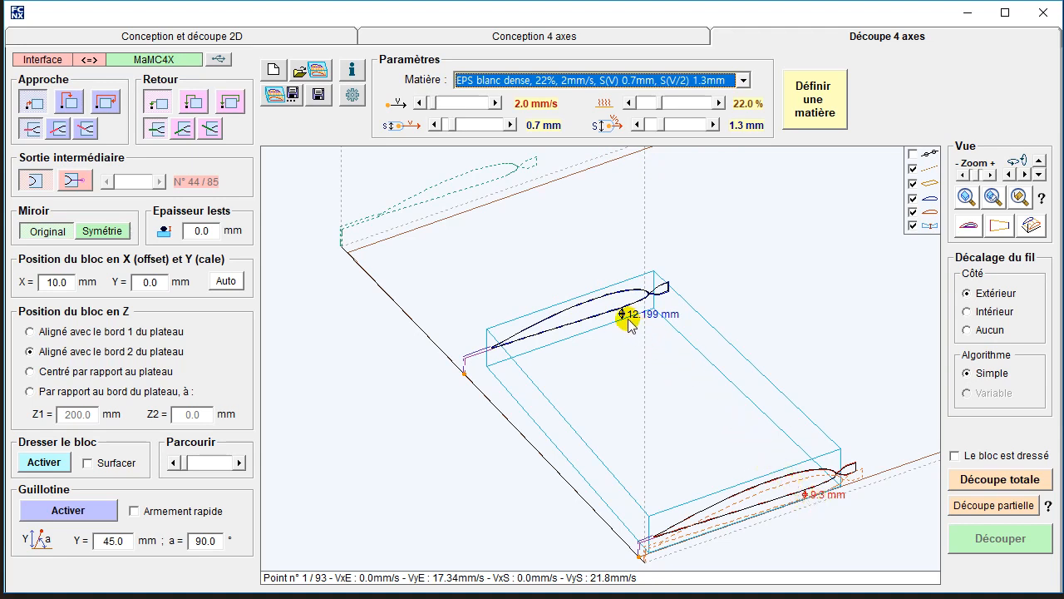
Examine the height dimension between the tip cut and the underside of the block up close.
{"action": "left_click", "coordinate": [914, 220]}
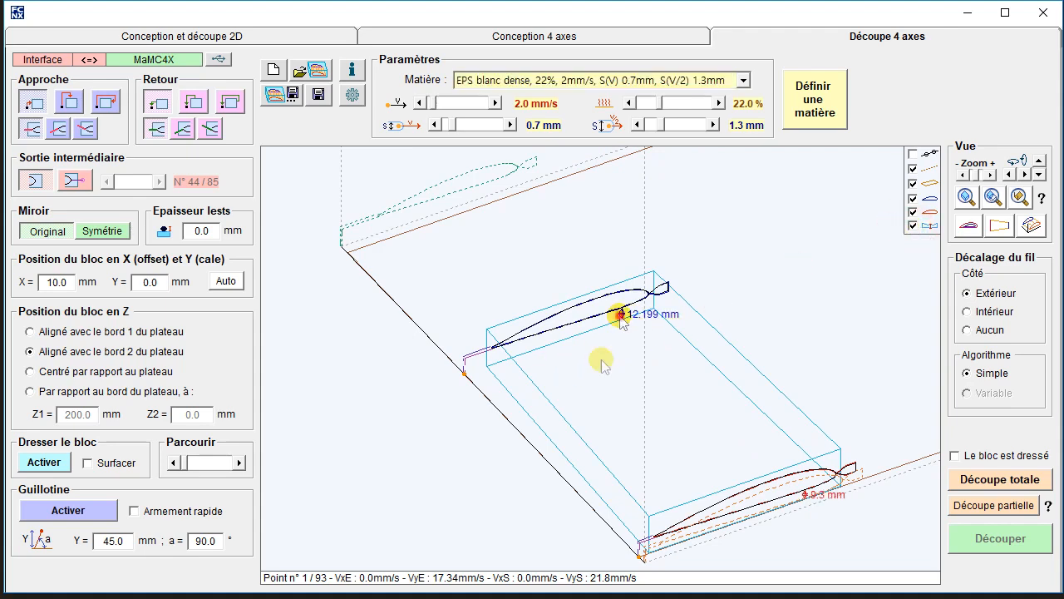
{"action": "left_click_drag", "start_coordinate": [623, 313], "coordinate": [604, 366]}
{"action": "scroll", "coordinate": [604, 366], "scroll_direction": "up", "scroll_amount": 6}
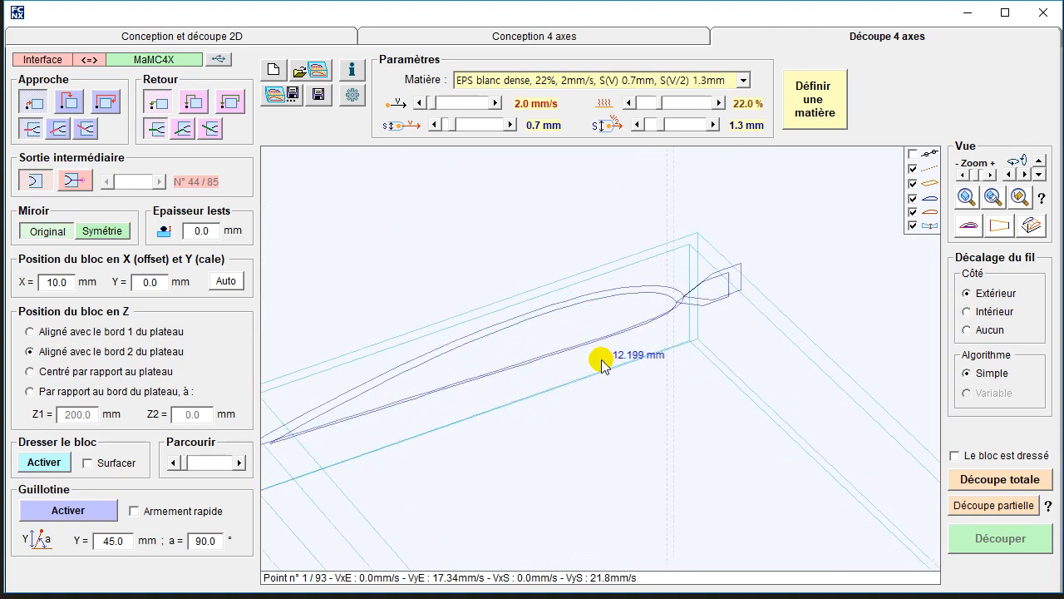
{"action": "scroll", "coordinate": [604, 366], "scroll_direction": "up", "scroll_amount": 5}
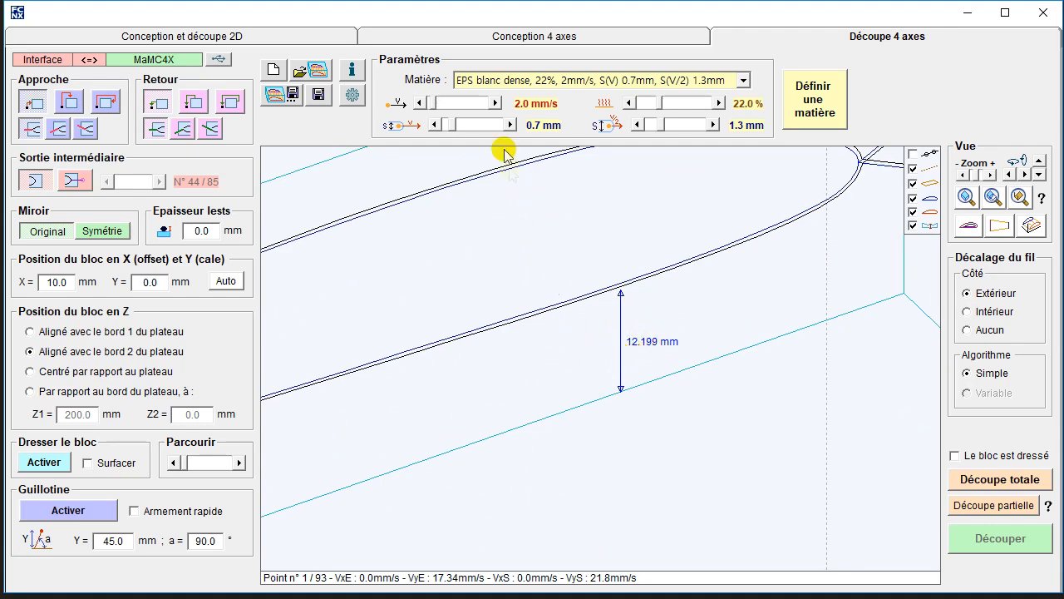
Back in the 4-axis design, undo the tip replacement and replace the root profile with the intermediate profile at 300 mm.
{"action": "left_click", "coordinate": [567, 37]}
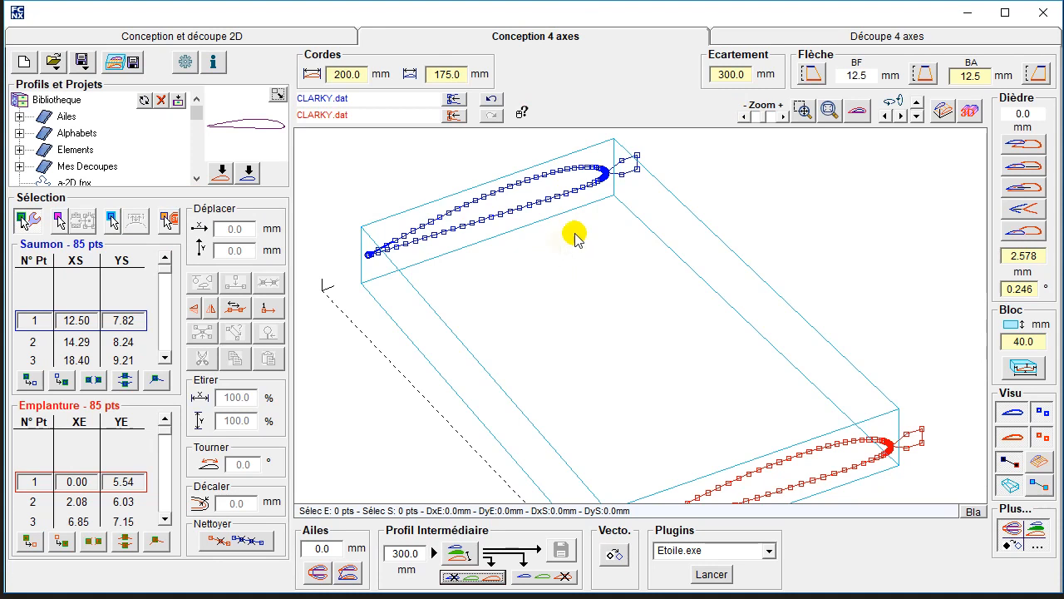
{"action": "left_click", "coordinate": [492, 103]}
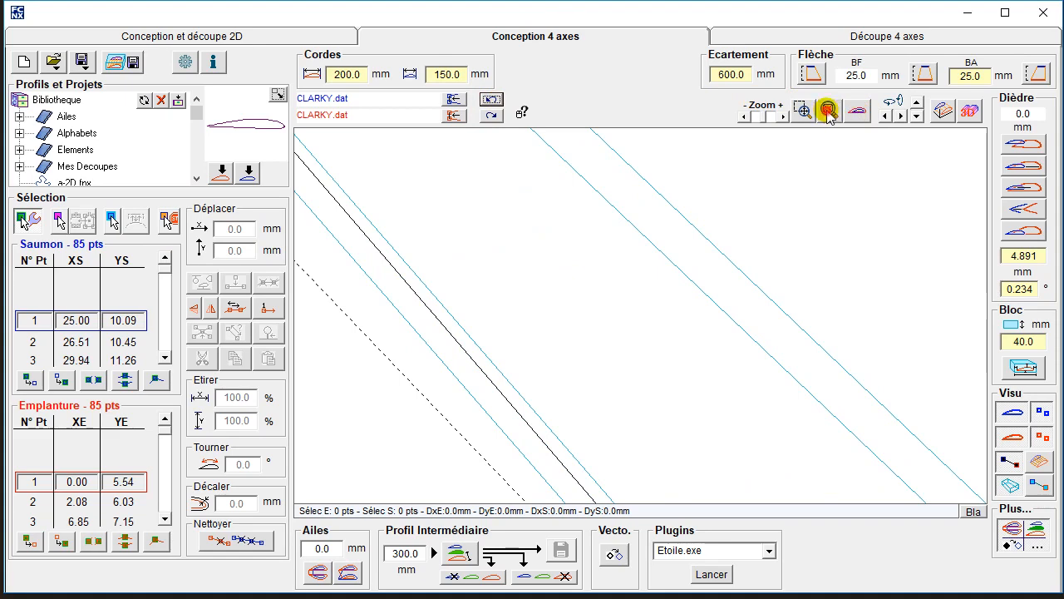
{"action": "left_click", "coordinate": [829, 110]}
{"action": "left_click", "coordinate": [744, 117]}
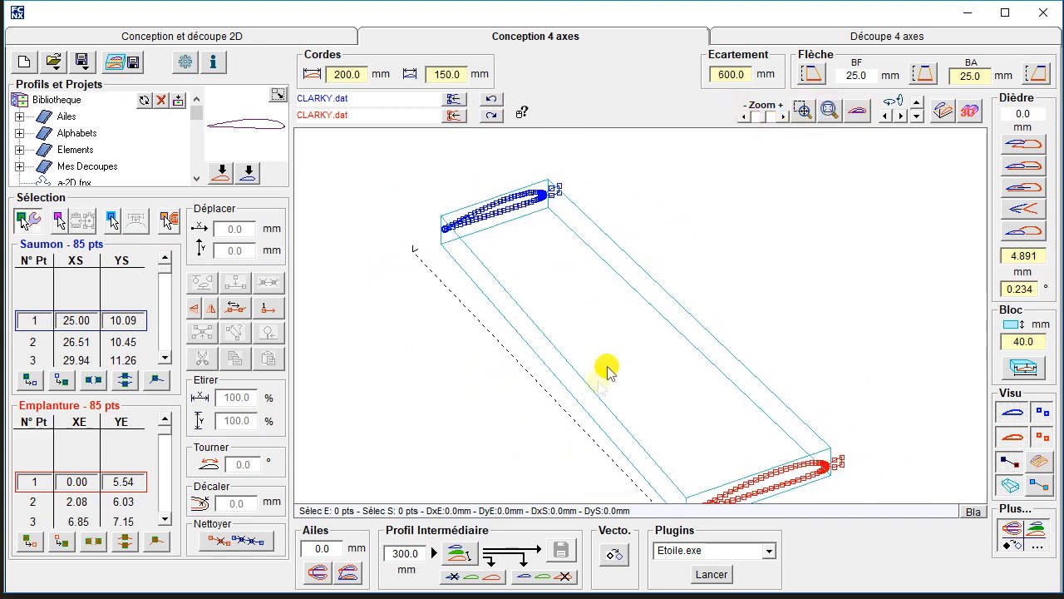
{"action": "left_click", "coordinate": [460, 554]}
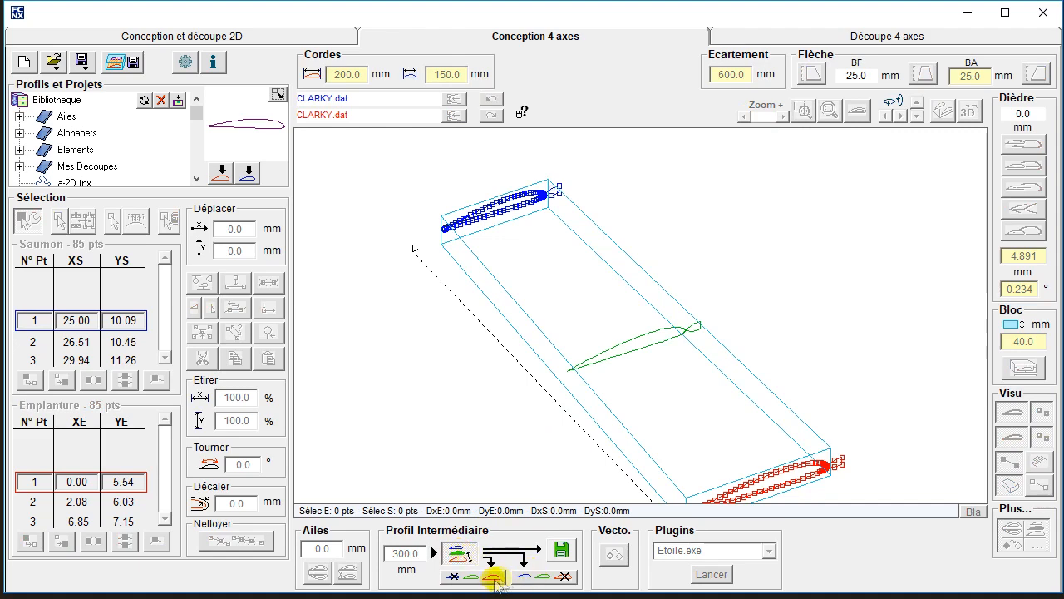
{"action": "left_click", "coordinate": [542, 575]}
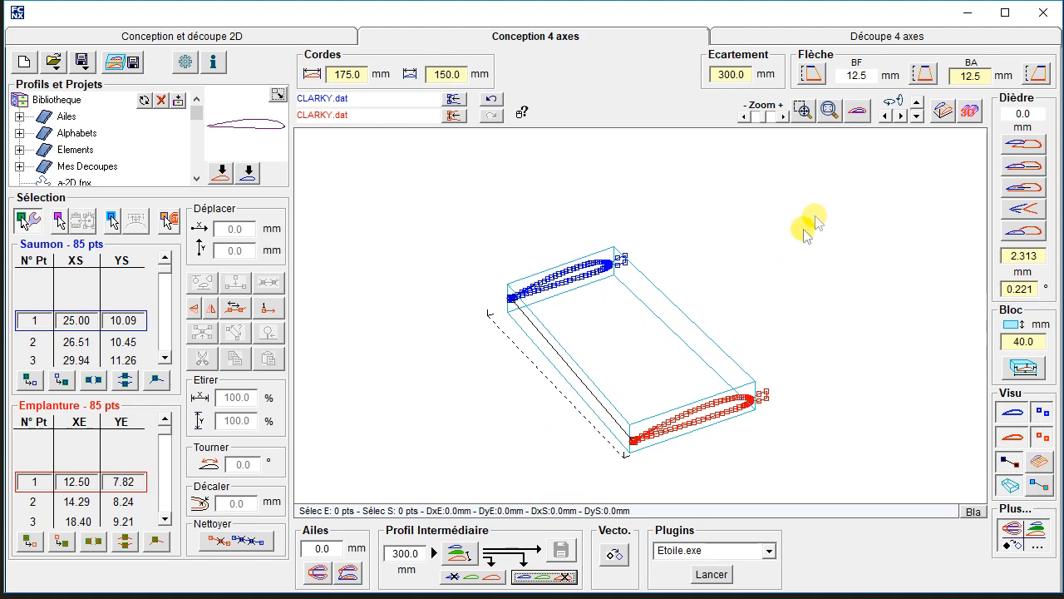
Examine the height dimension below the root cut of this half-panel up close on the 4-axis cutting page.
{"action": "left_click", "coordinate": [800, 39]}
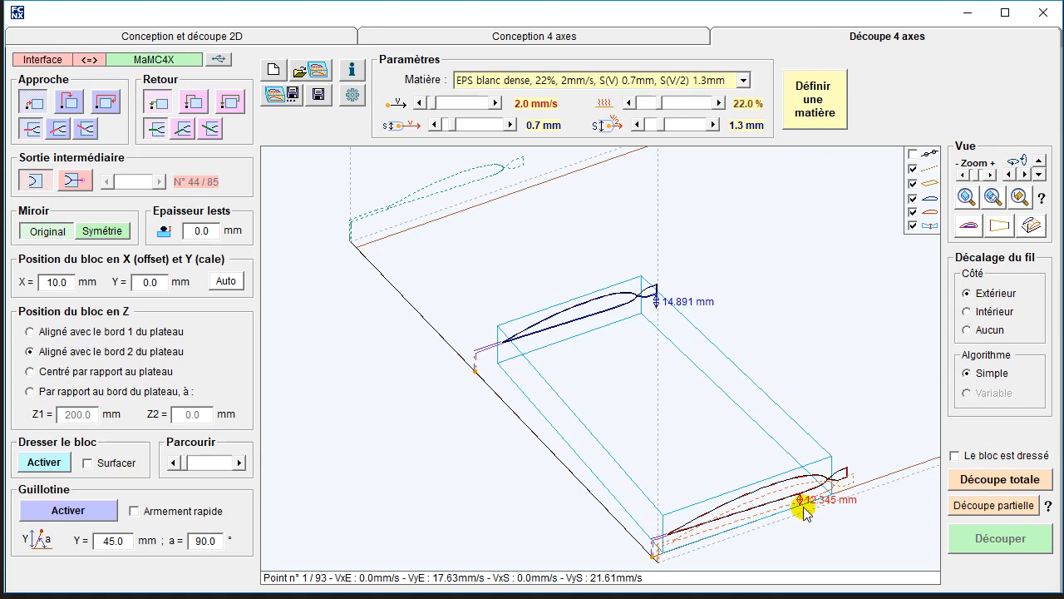
{"action": "left_click_drag", "start_coordinate": [804, 513], "coordinate": [599, 356]}
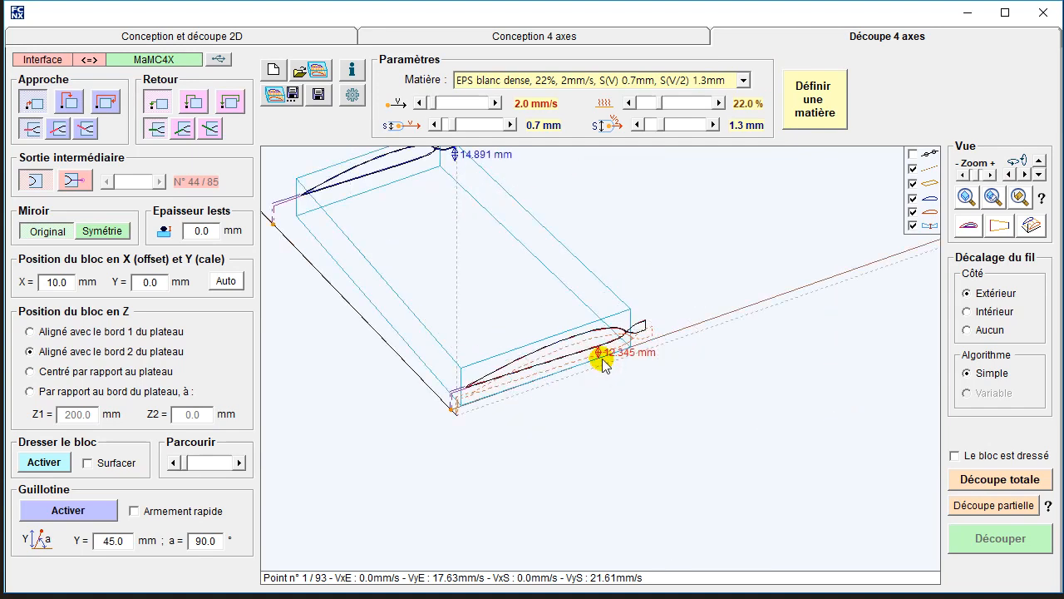
{"action": "scroll", "coordinate": [602, 362], "scroll_direction": "up", "scroll_amount": 2}
{"action": "scroll", "coordinate": [602, 361], "scroll_direction": "up", "scroll_amount": 5}
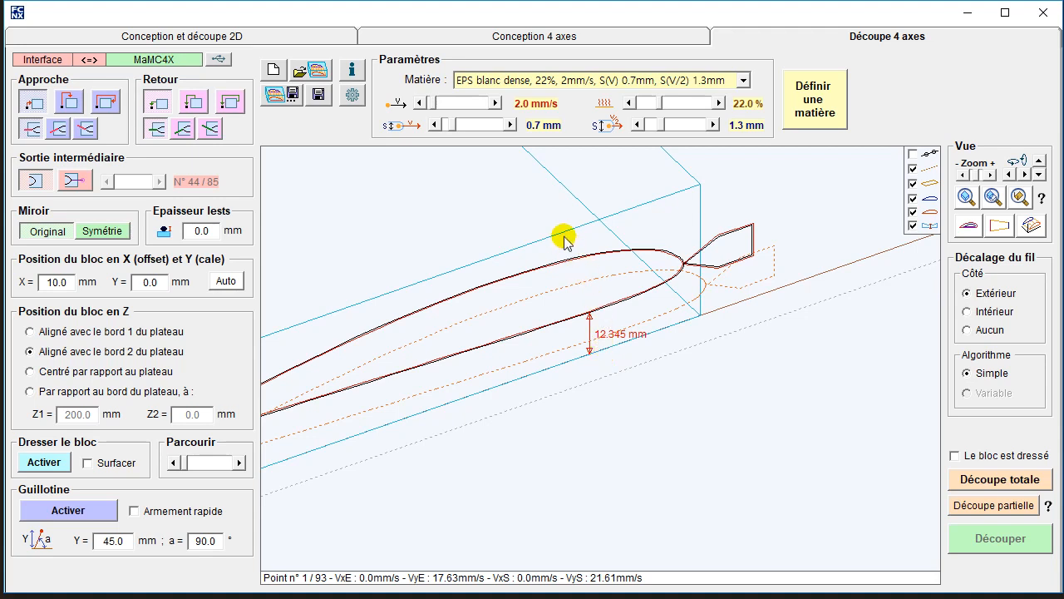
In the 4-axis design's block position settings, set the root cut's height above the block's underside to 12.432 mm.
{"action": "left_click", "coordinate": [439, 35]}
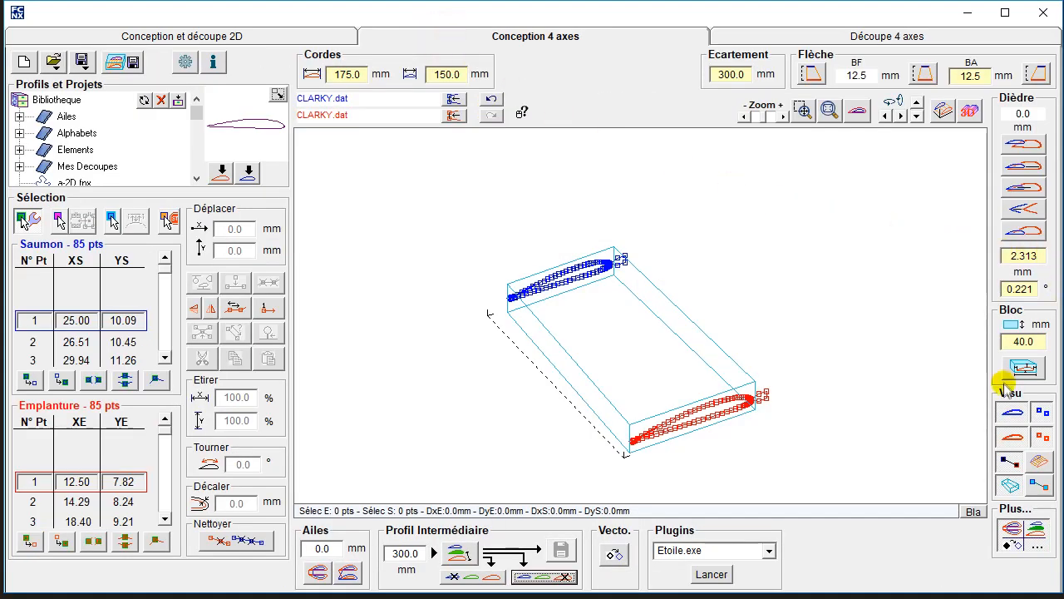
{"action": "left_click", "coordinate": [1024, 367]}
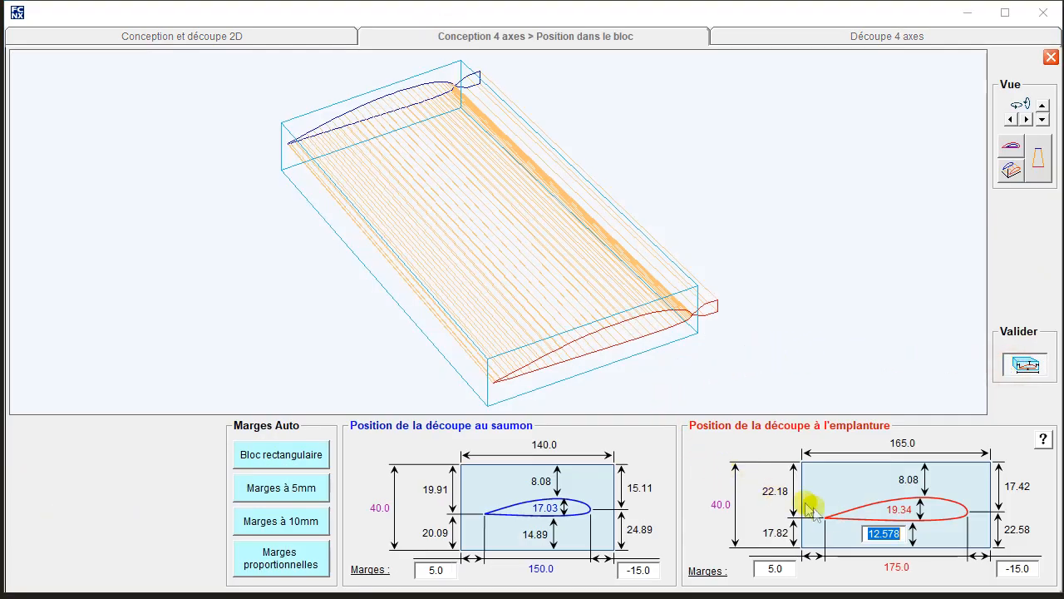
{"action": "left_click", "coordinate": [884, 534]}
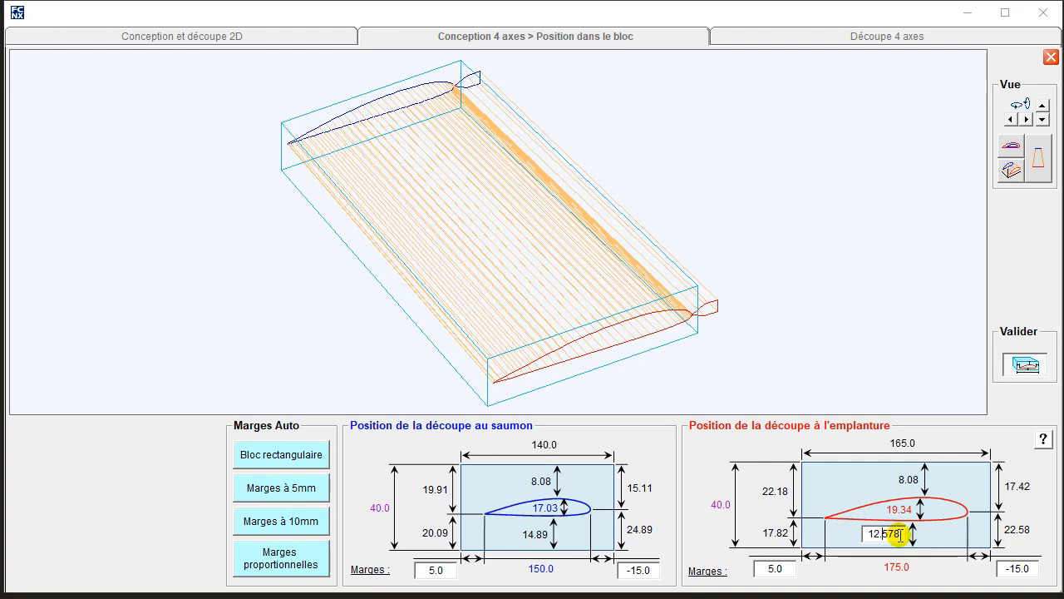
{"action": "key", "text": "shift+Right"}
{"action": "key", "text": "shift+Right"}
{"action": "key", "text": "shift+Right"}
{"action": "type", "text": "432"}
{"action": "key", "text": "Return"}
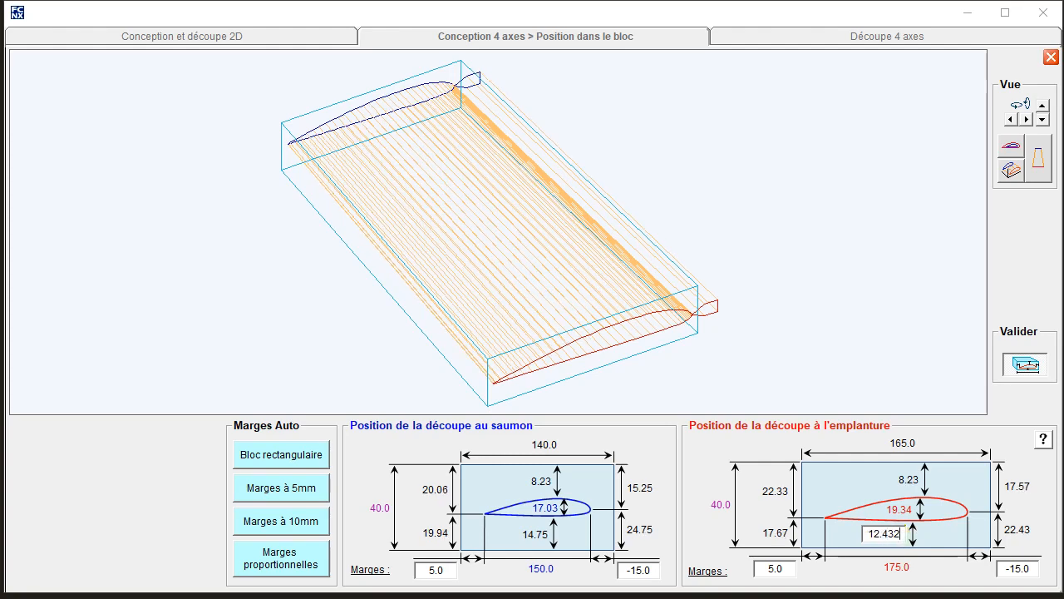
{"action": "left_click", "coordinate": [1051, 57]}
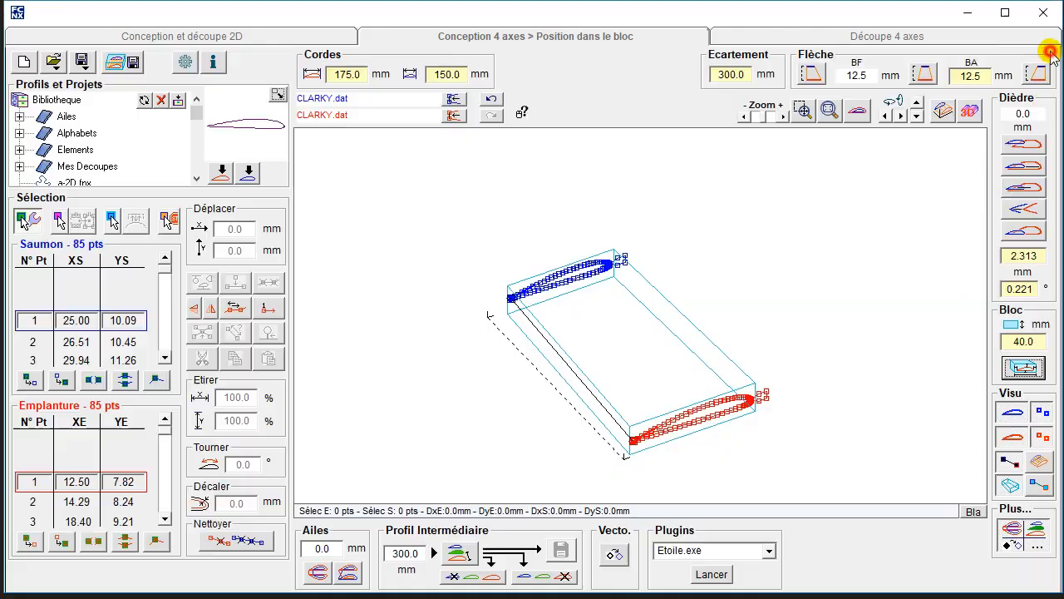
Check the root cut's height dimension on the 4-axis cutting page, return to the 4-axis design and hide the additional tools.
{"action": "left_click", "coordinate": [808, 40]}
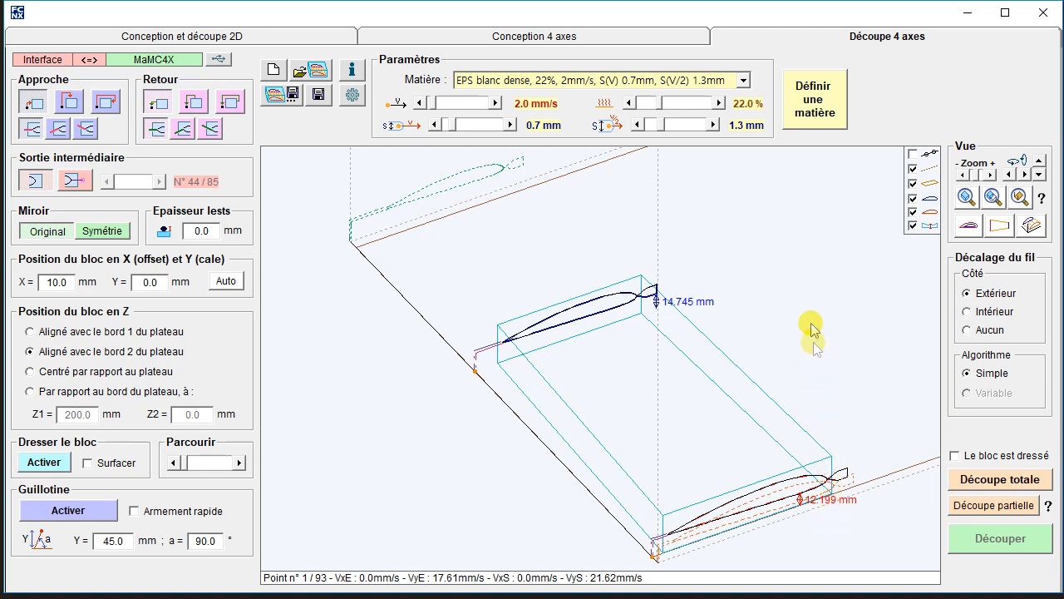
{"action": "left_click", "coordinate": [629, 37]}
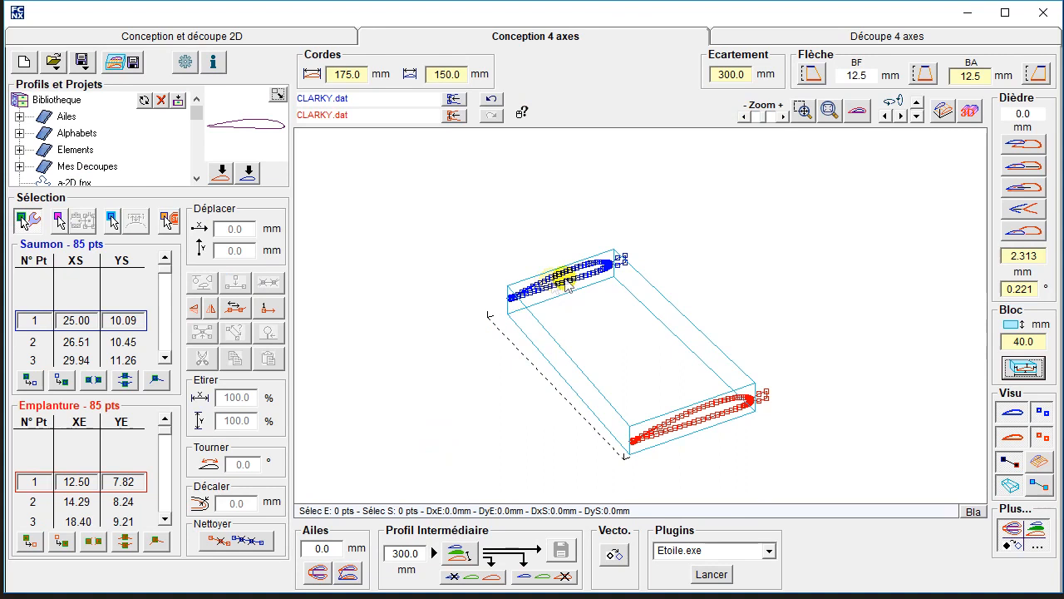
{"action": "left_click", "coordinate": [1035, 537]}
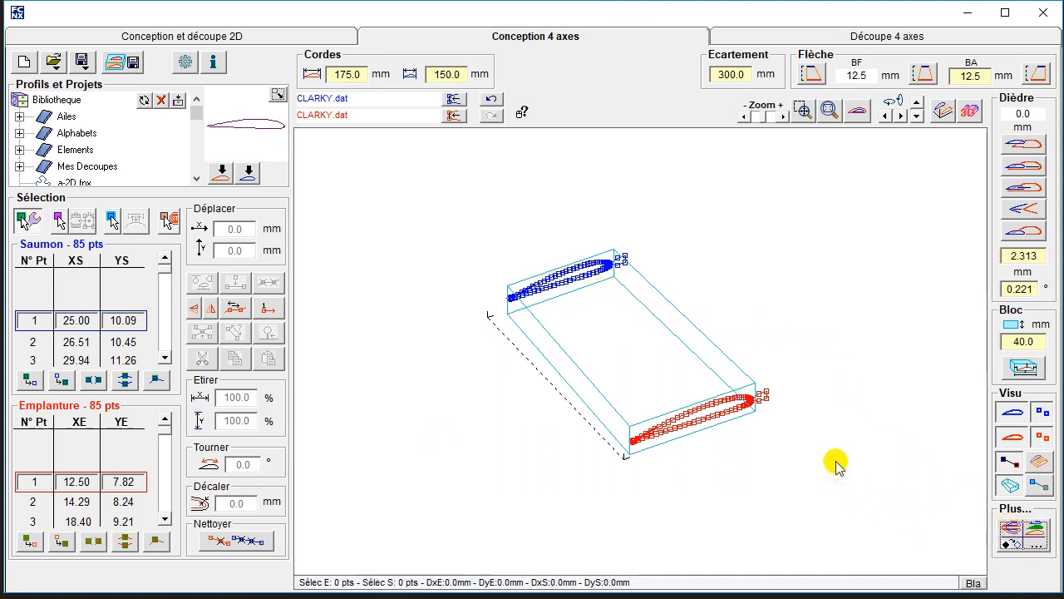